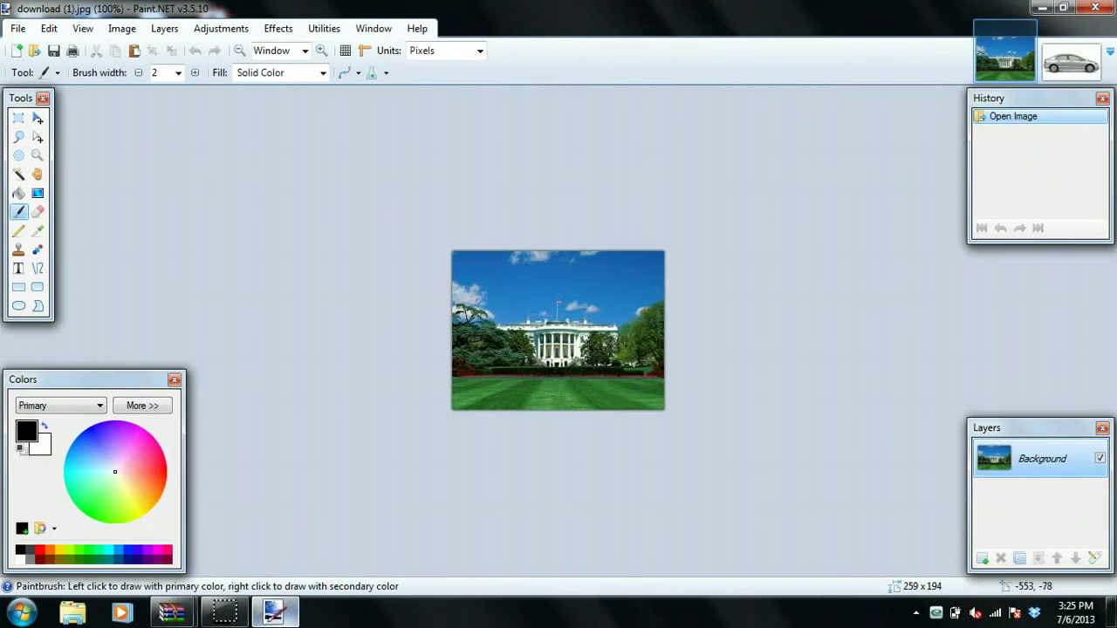
Examine the White House picture at several zoom levels and compare it with the car picture
click(322, 51)
click(323, 51)
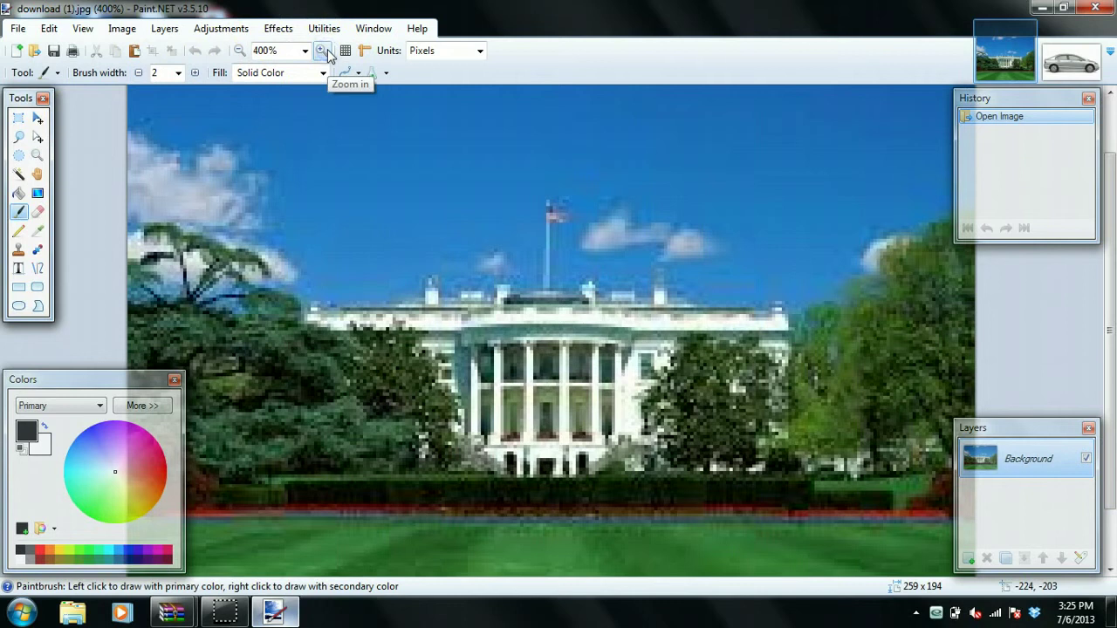
click(240, 51)
click(240, 51)
click(240, 50)
click(240, 50)
click(240, 51)
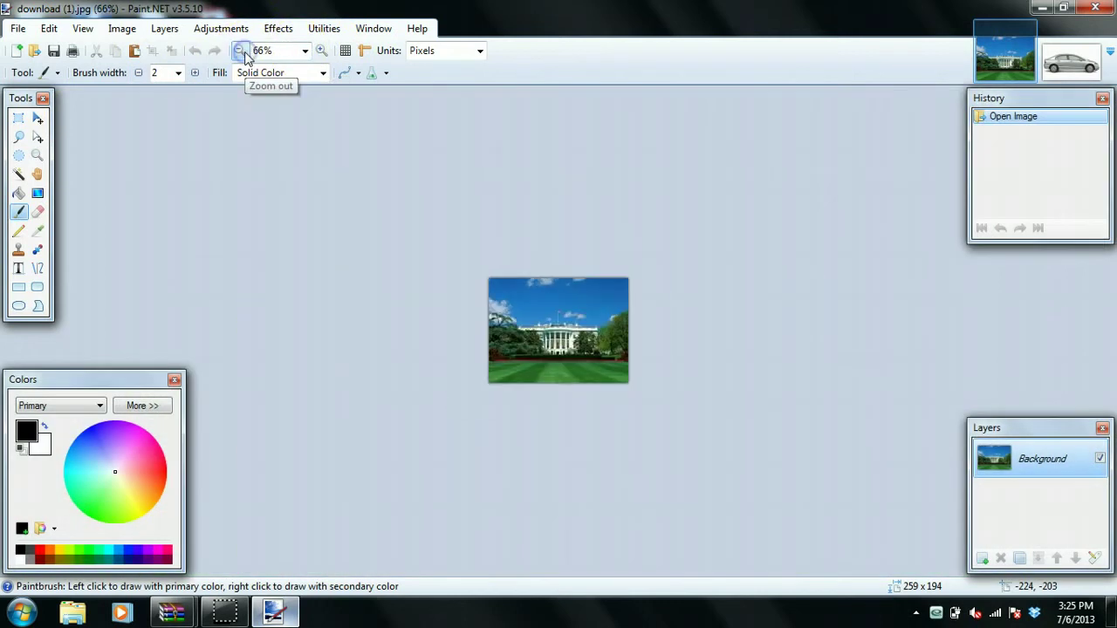
click(322, 51)
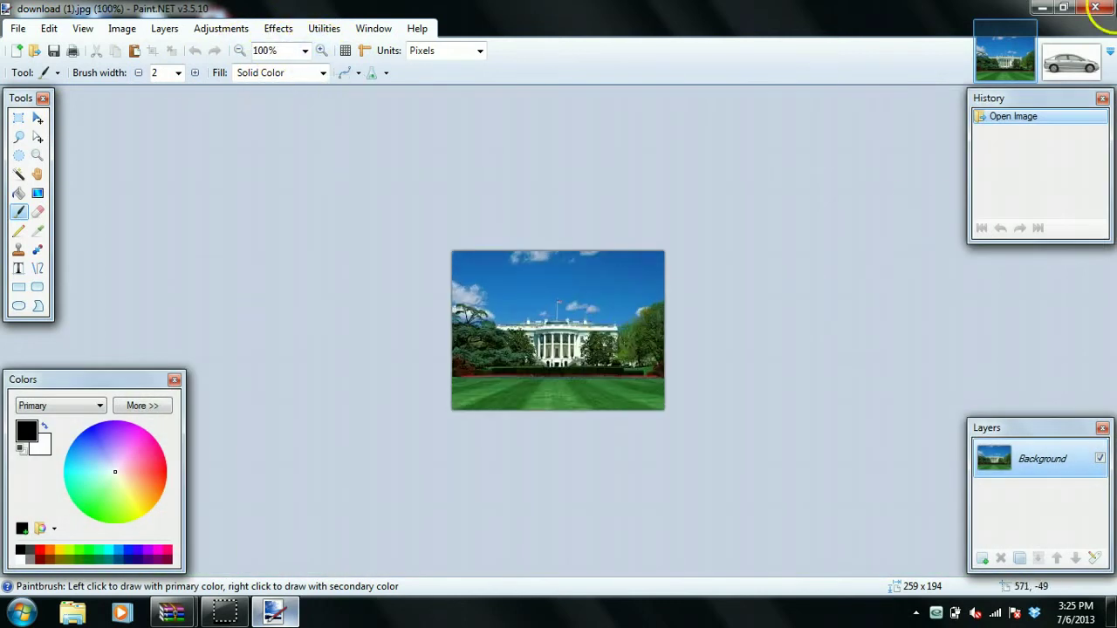
click(1072, 63)
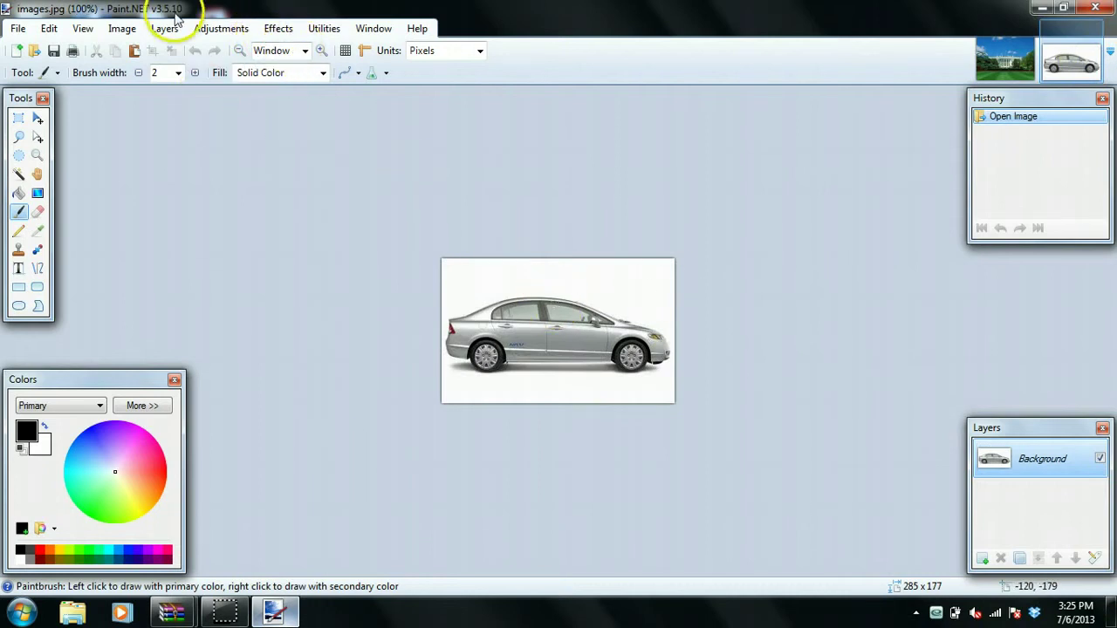
click(989, 70)
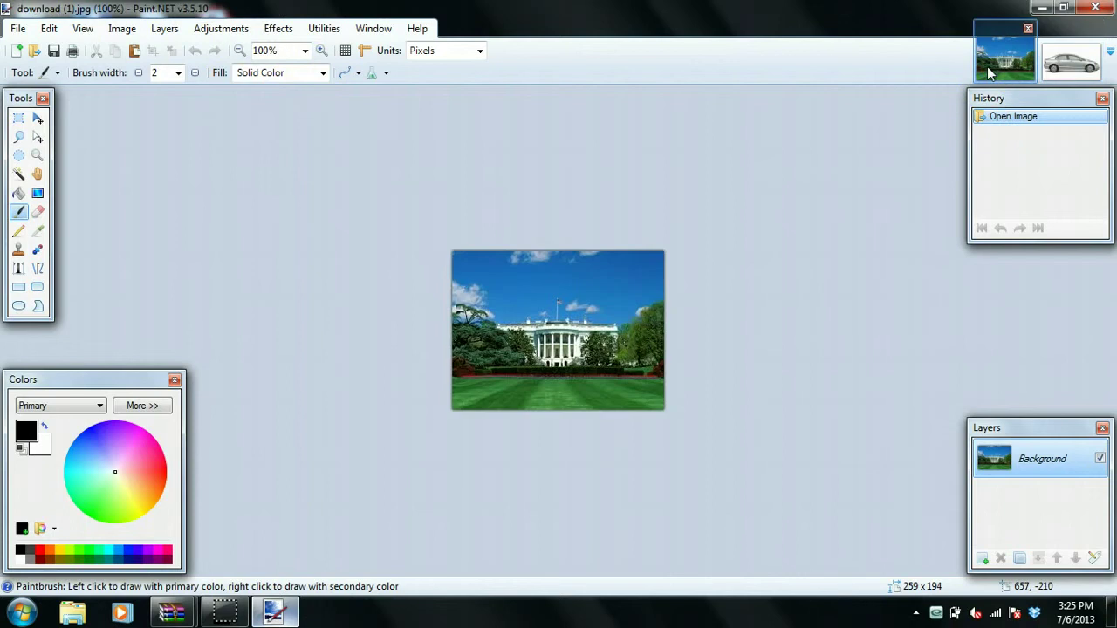
click(1064, 63)
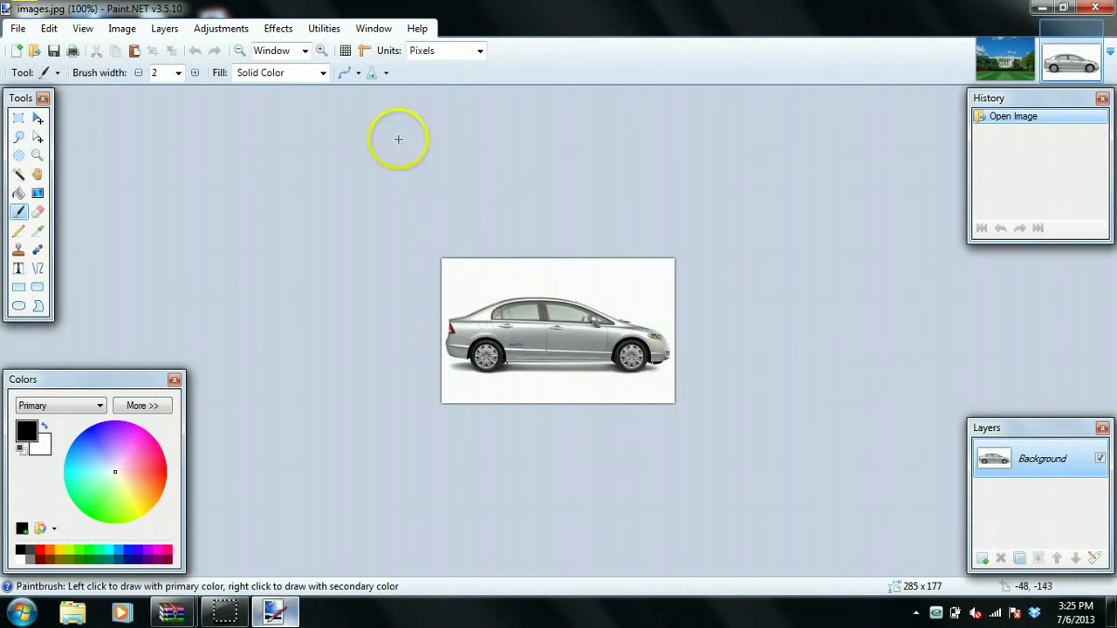
Copy nearly the whole car picture using Rectangle Select and paste it into the White House image, keeping the canvas size
click(18, 120)
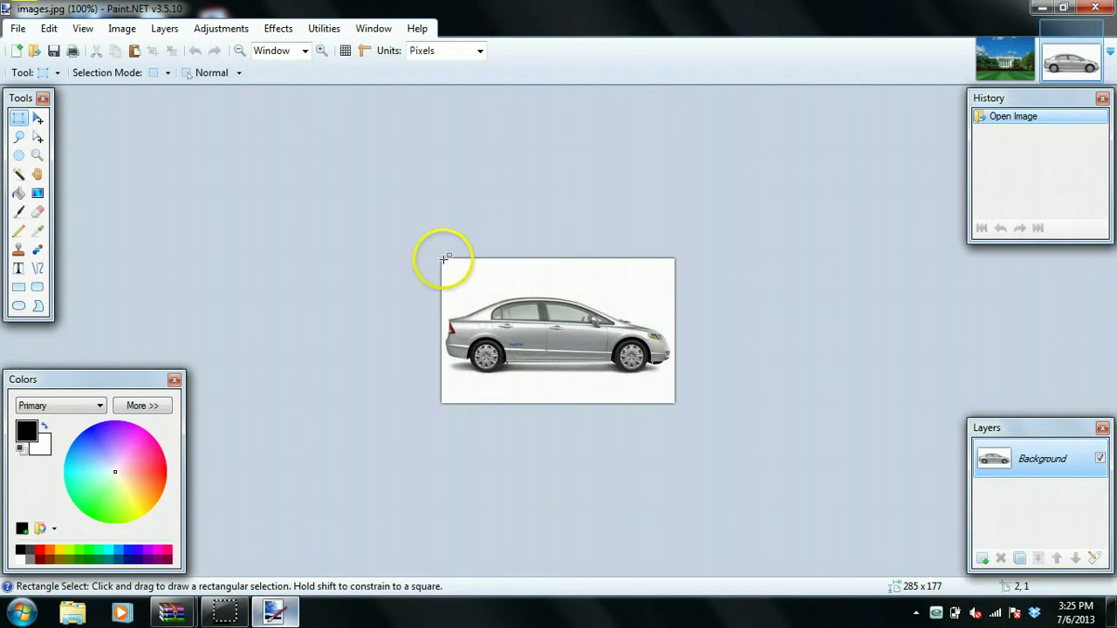
drag(443, 258, 724, 498)
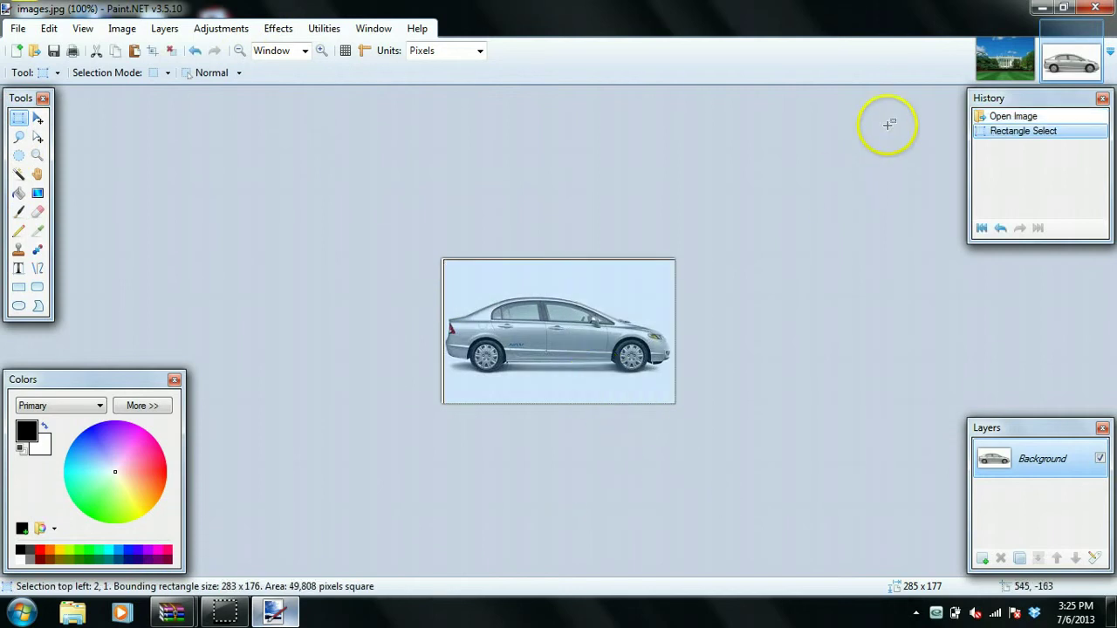
click(1005, 59)
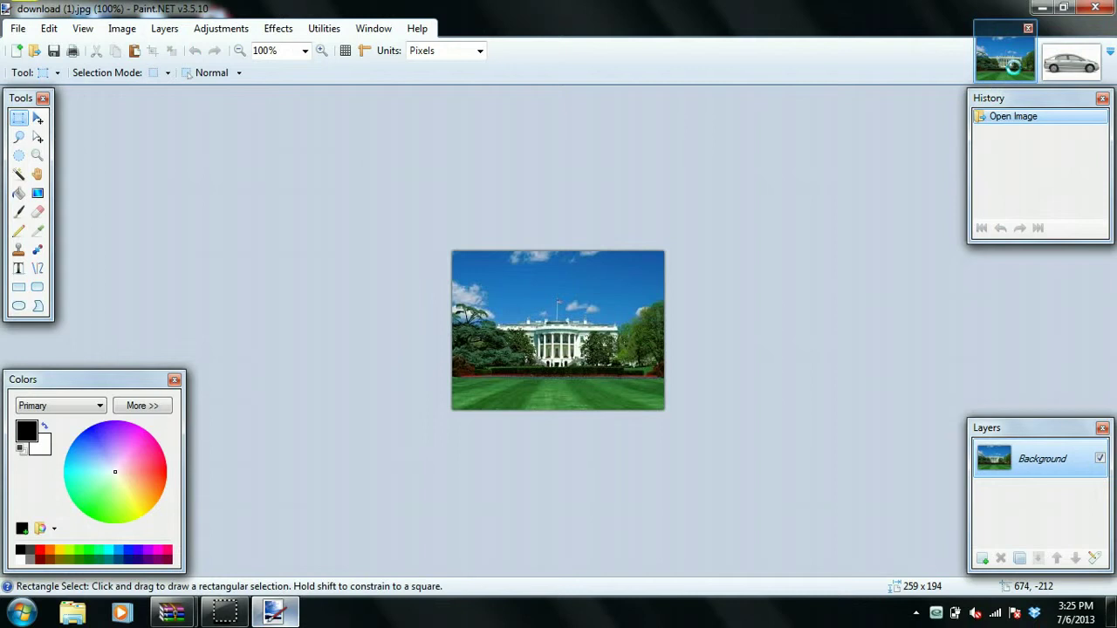
key(ctrl+v)
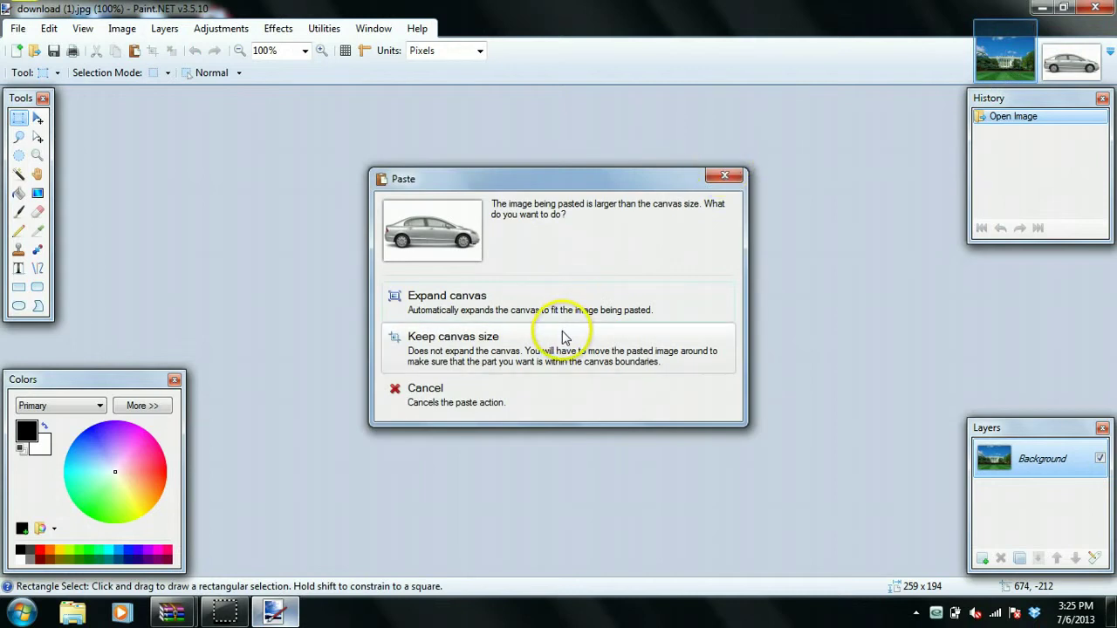
click(563, 337)
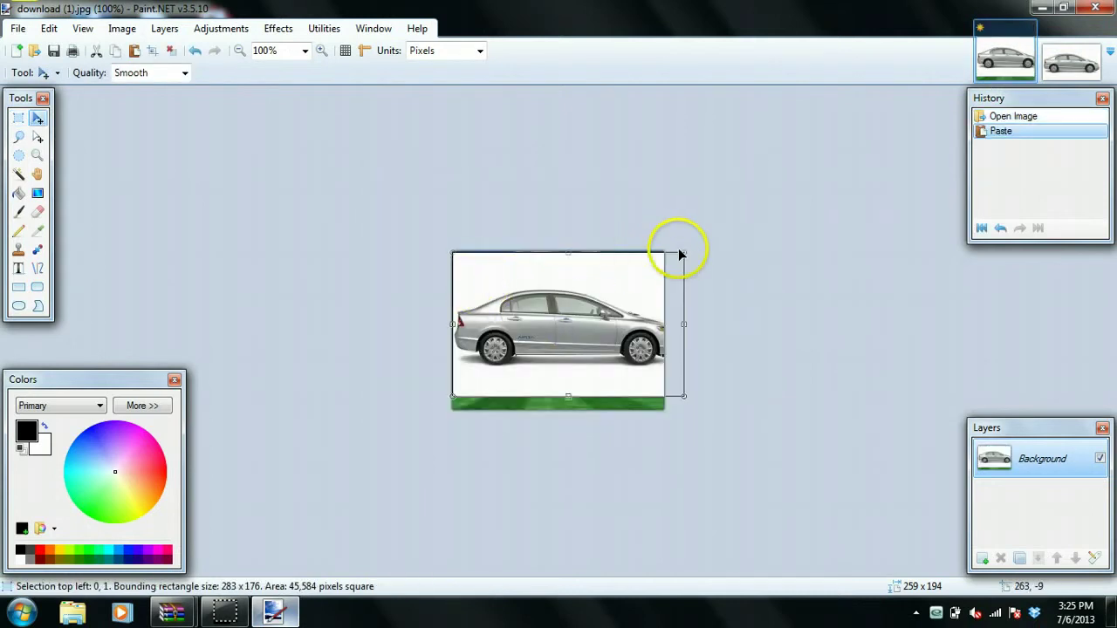
Scale the pasted car down to about 104 x 63 pixels over the lower-left lawn and erase it
drag(688, 253, 514, 384)
key(Delete)
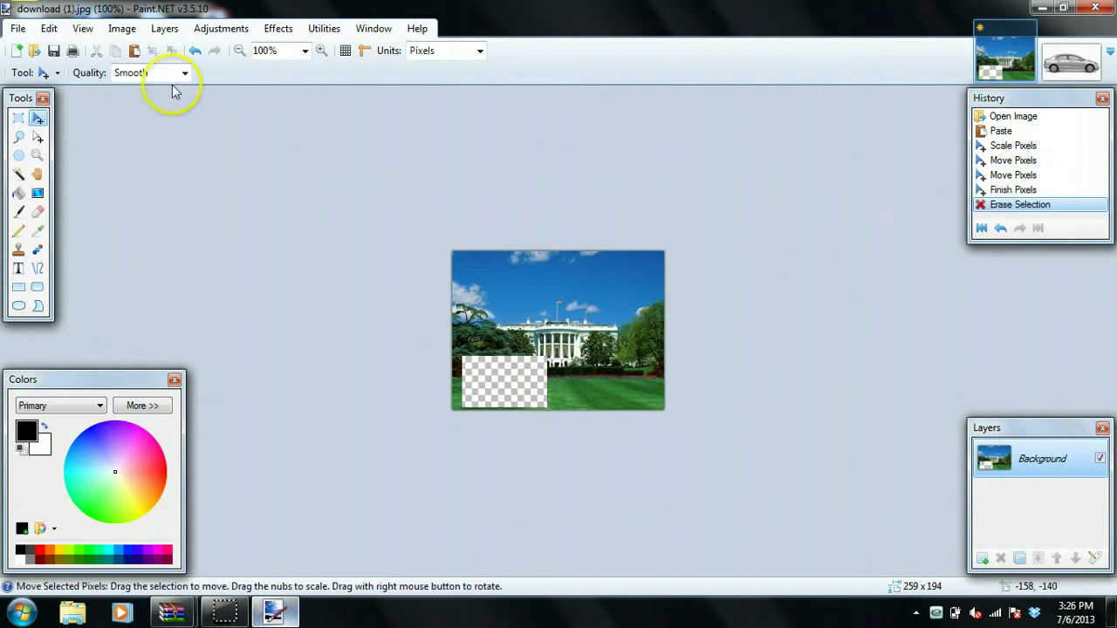
Undo the erasing, moving, scaling and pasting of the car in the White House image
click(195, 51)
click(195, 52)
click(195, 52)
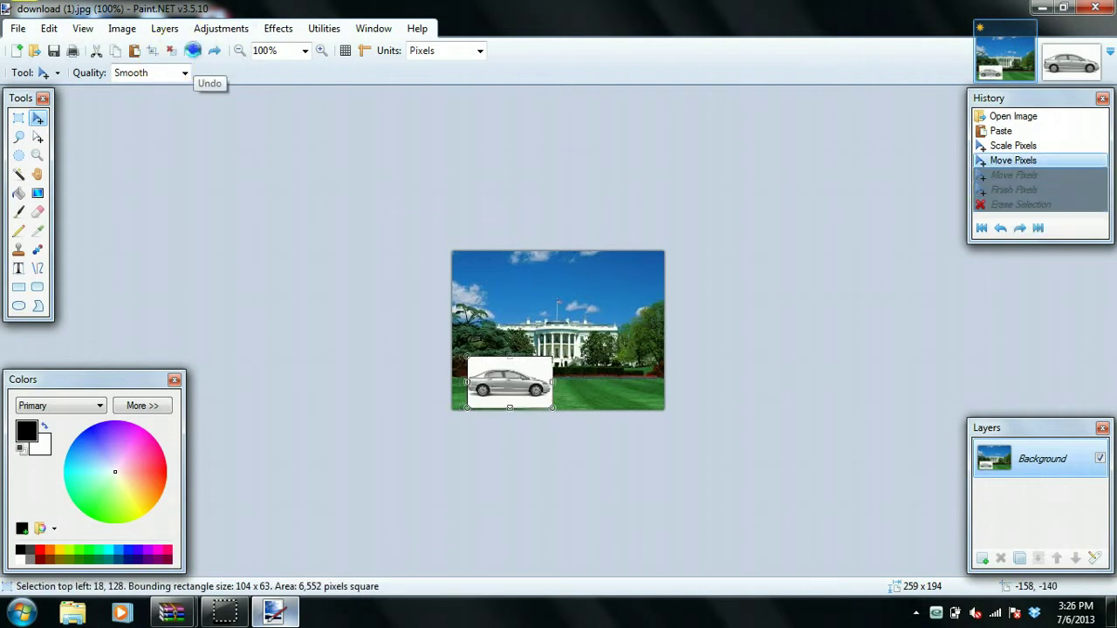
click(195, 52)
click(196, 52)
click(195, 52)
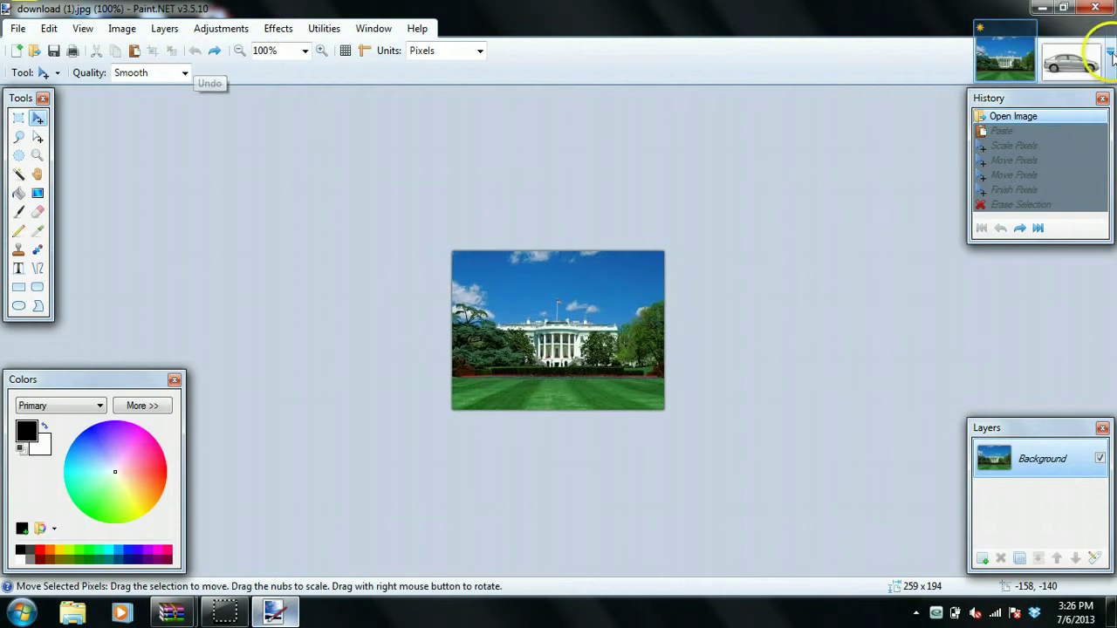
Return to the car image and deselect its rectangular selection
click(1072, 60)
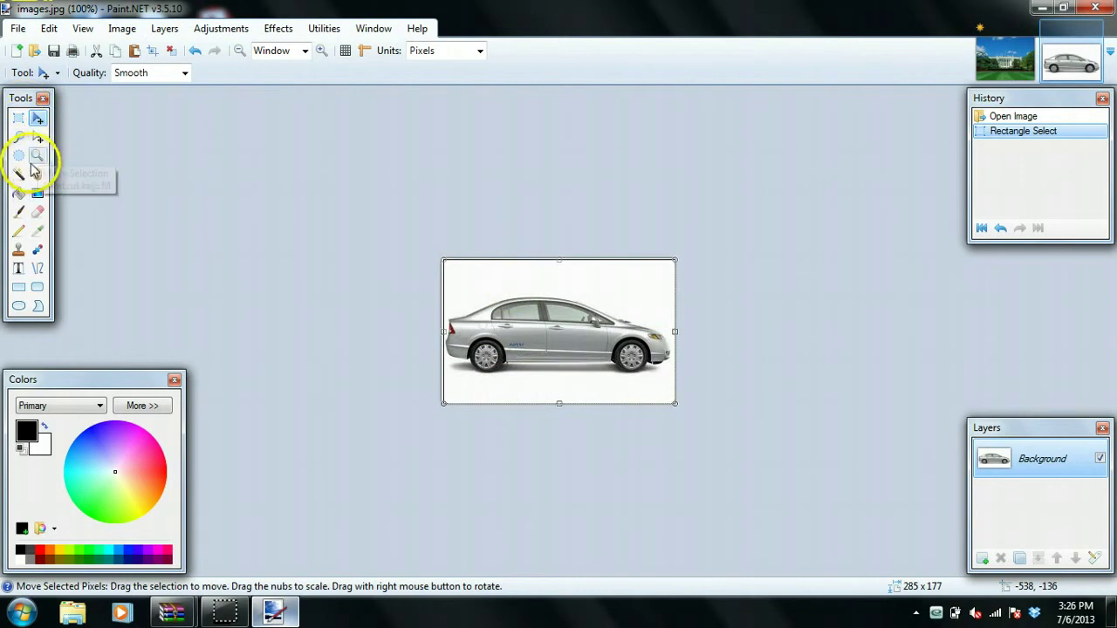
click(18, 118)
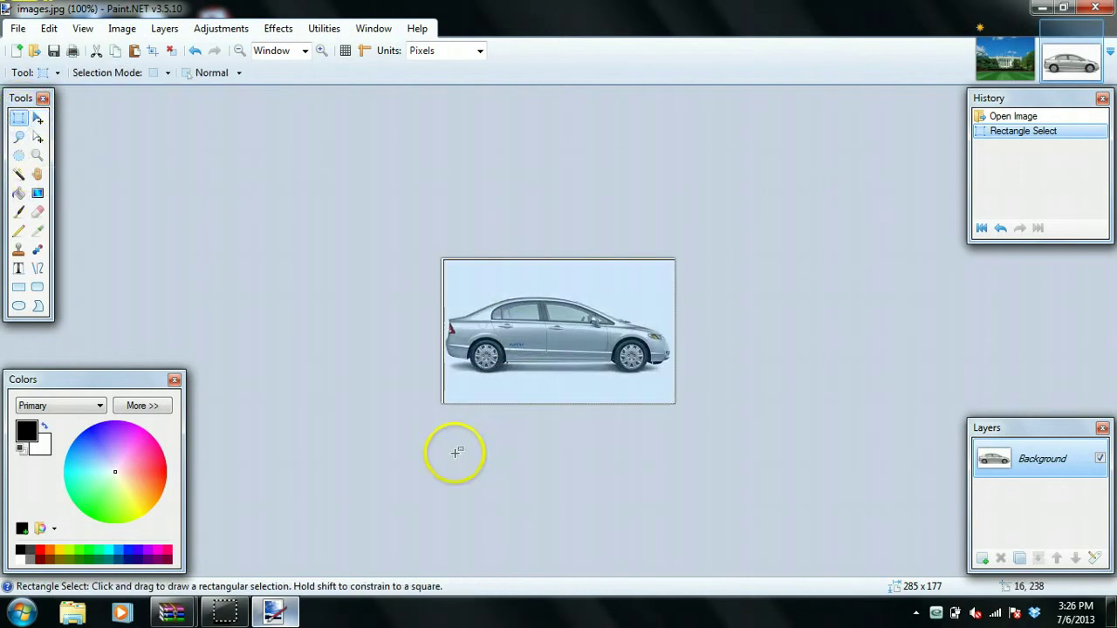
click(38, 137)
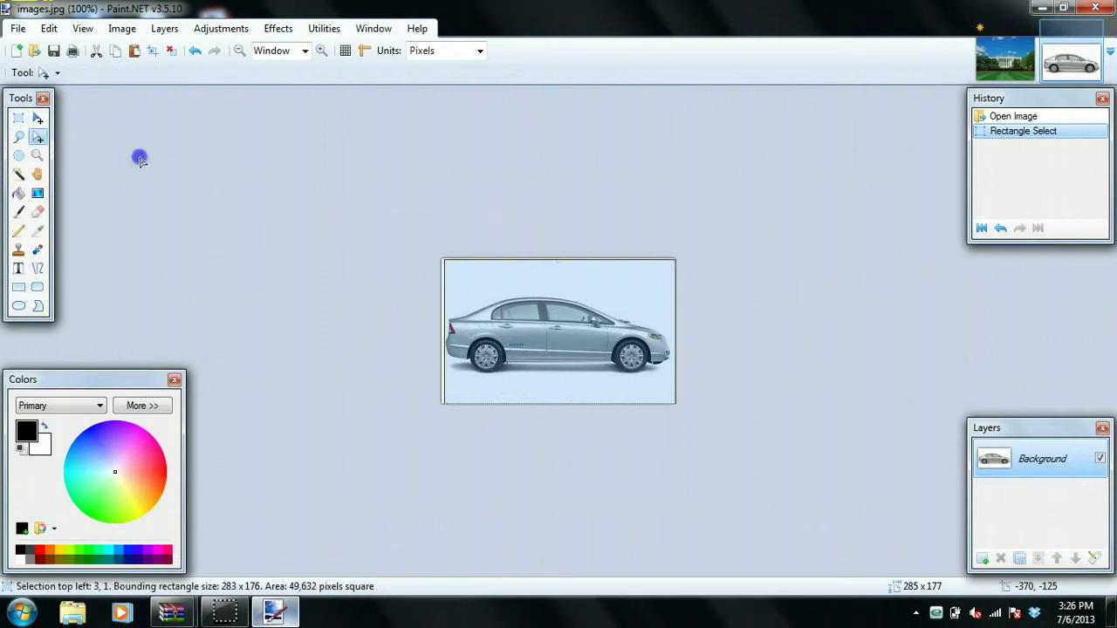
click(139, 158)
click(137, 147)
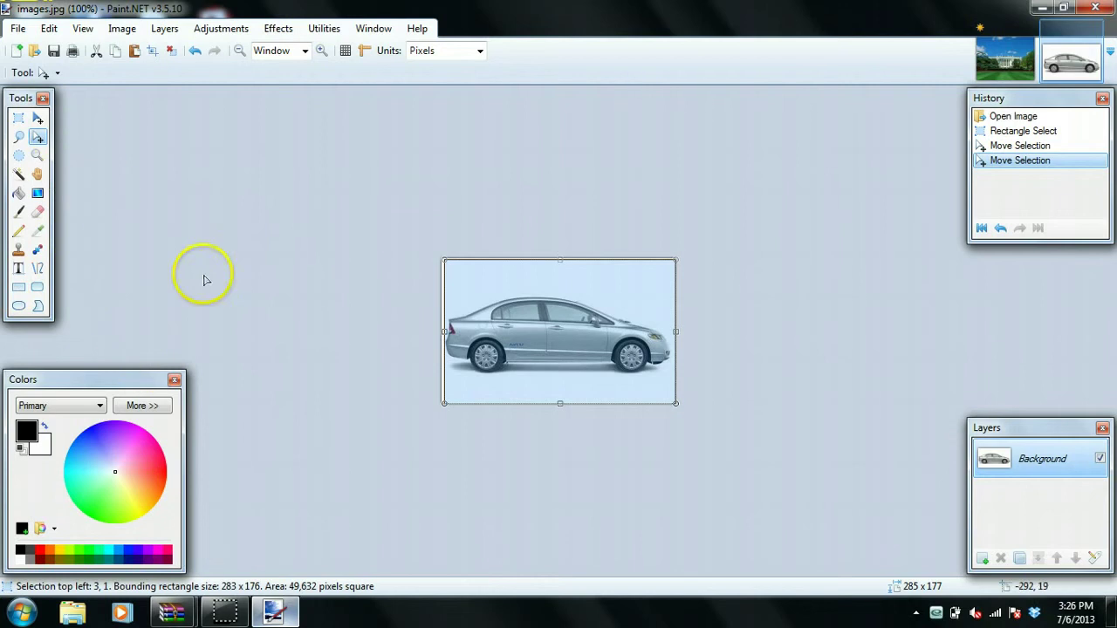
click(172, 53)
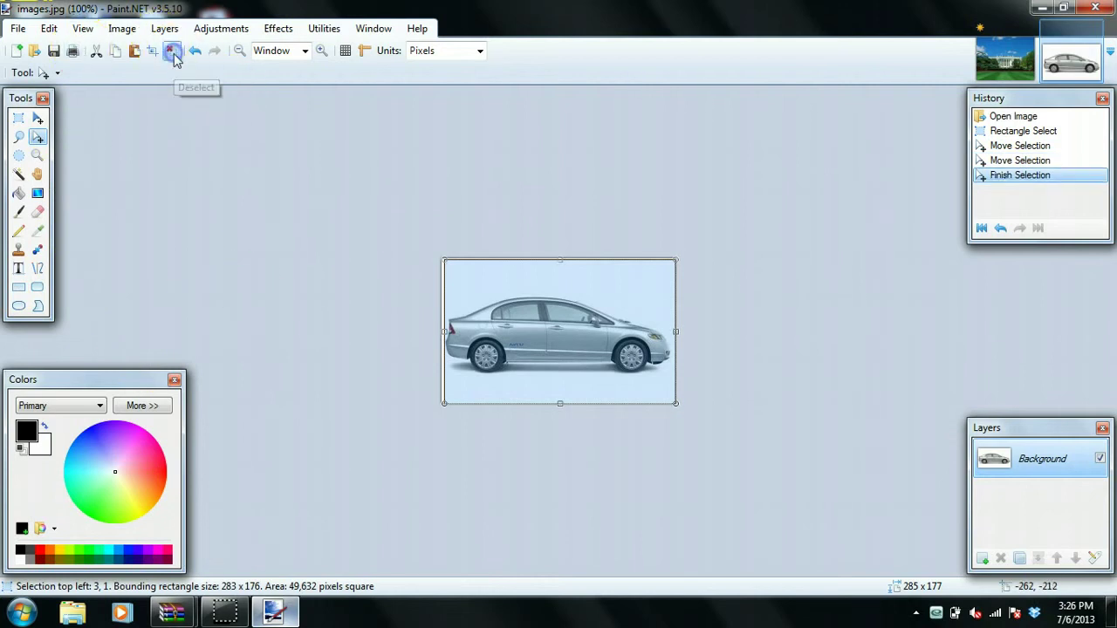
Erase a full-width white strip of about 285 x 31 pixels above the car with Rectangle Select
click(18, 118)
drag(410, 297, 423, 240)
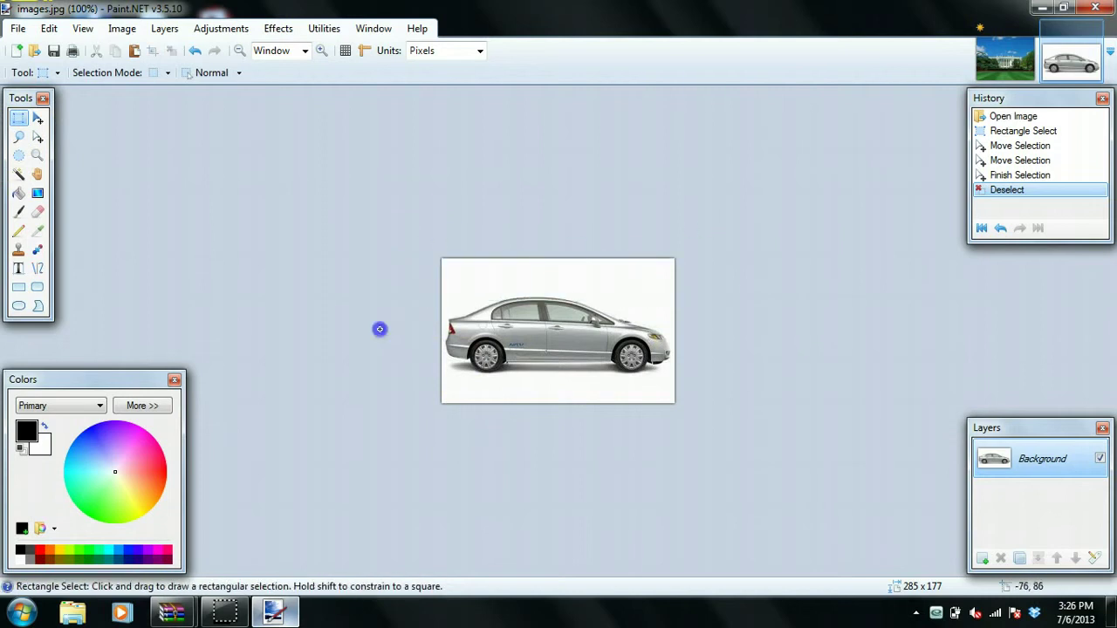
drag(454, 284, 722, 226)
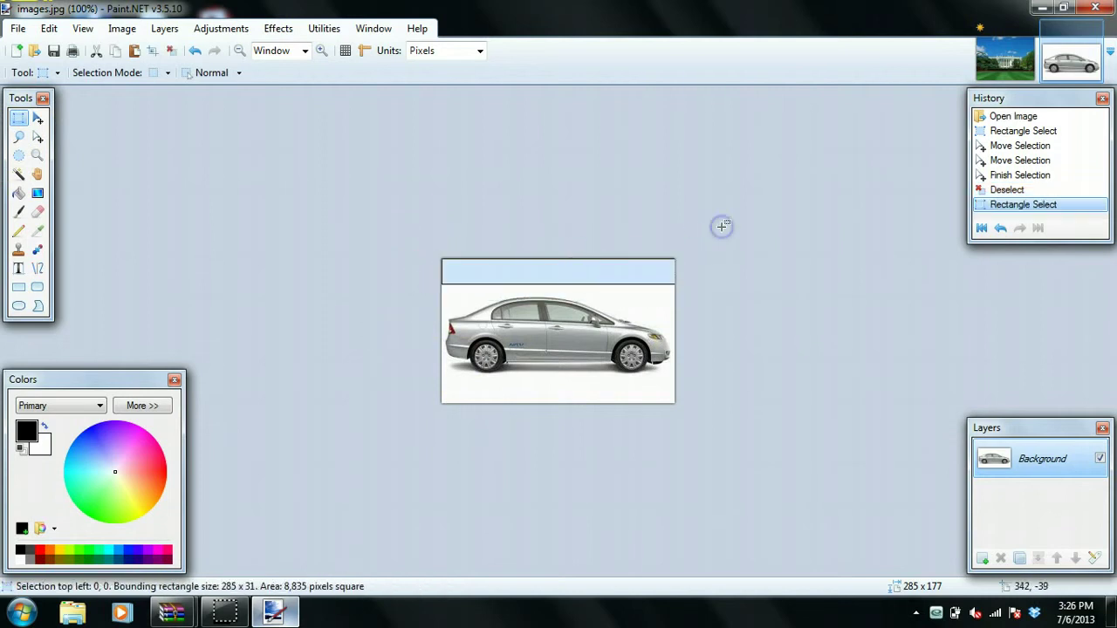
key(Delete)
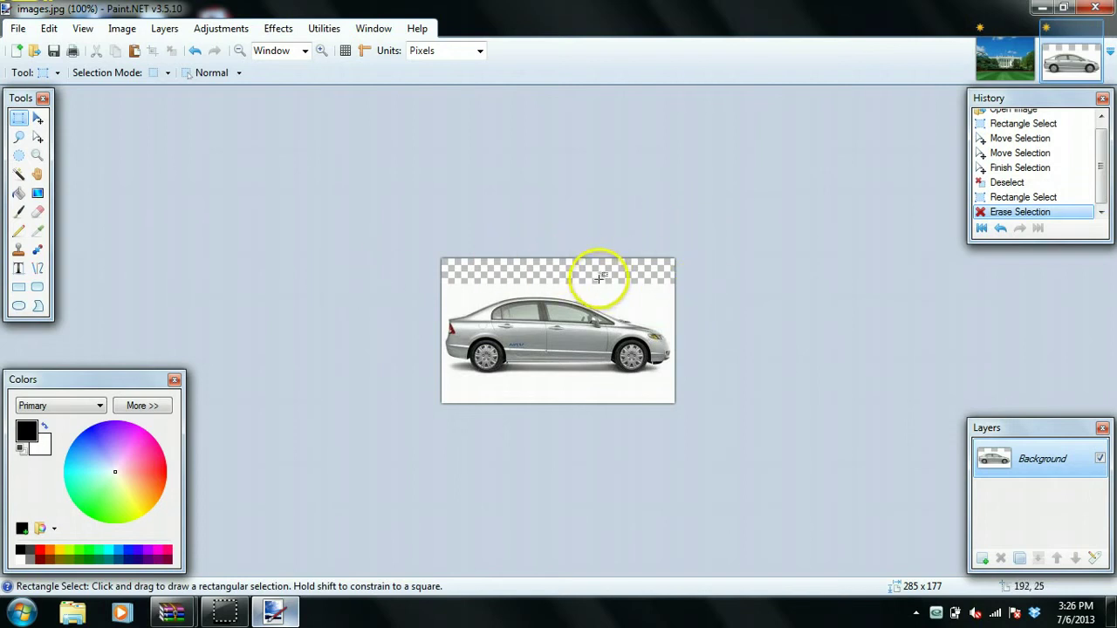
Erase a rectangular white block of about 102 x 34 pixels above the car's hood
drag(591, 279, 705, 304)
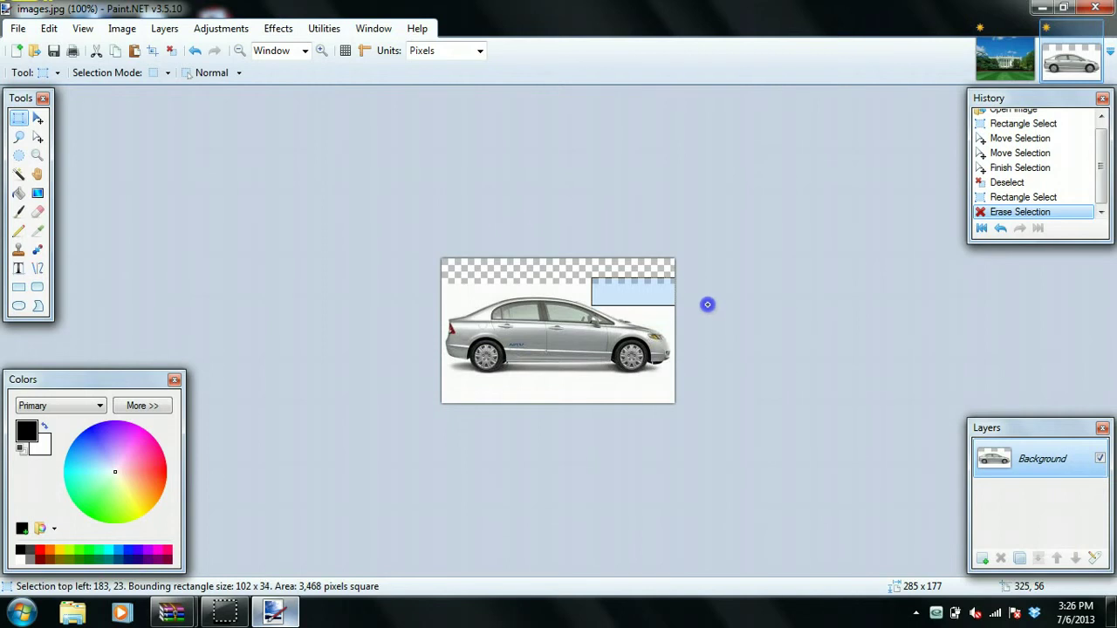
drag(708, 304, 708, 304)
key(Delete)
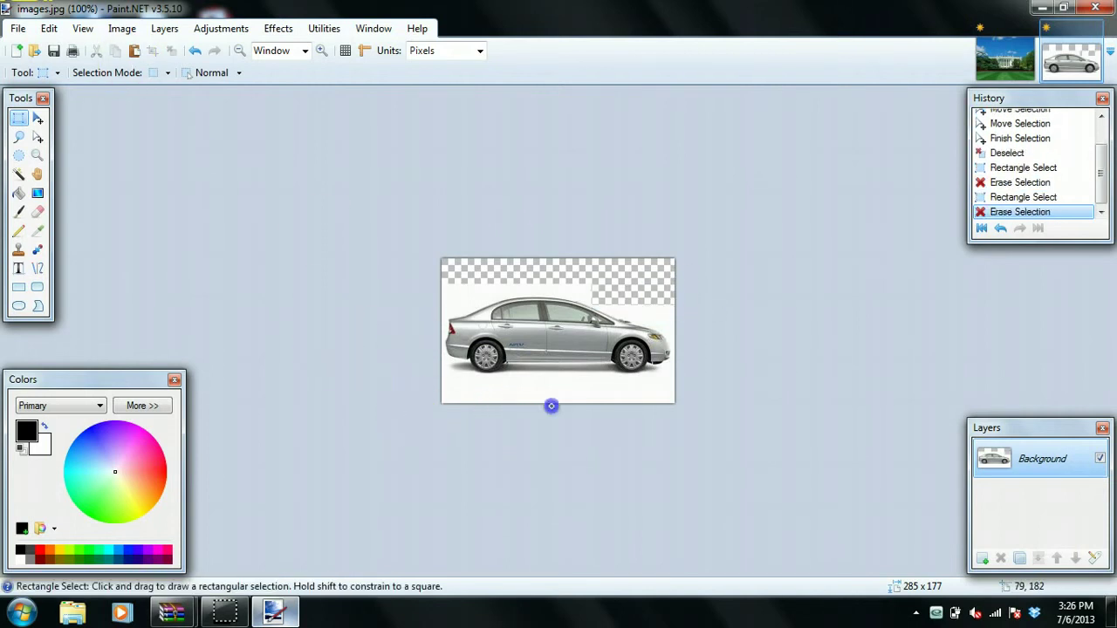
Erase the white strip of about 285 x 32 pixels below the car and the white block above its trunk
drag(551, 406, 704, 376)
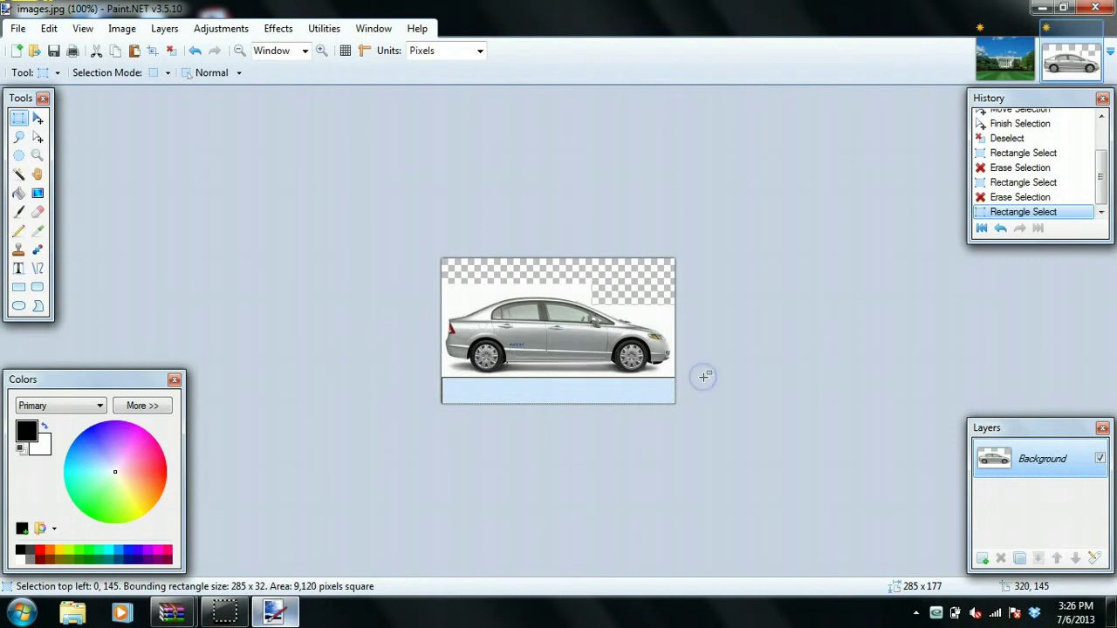
key(Delete)
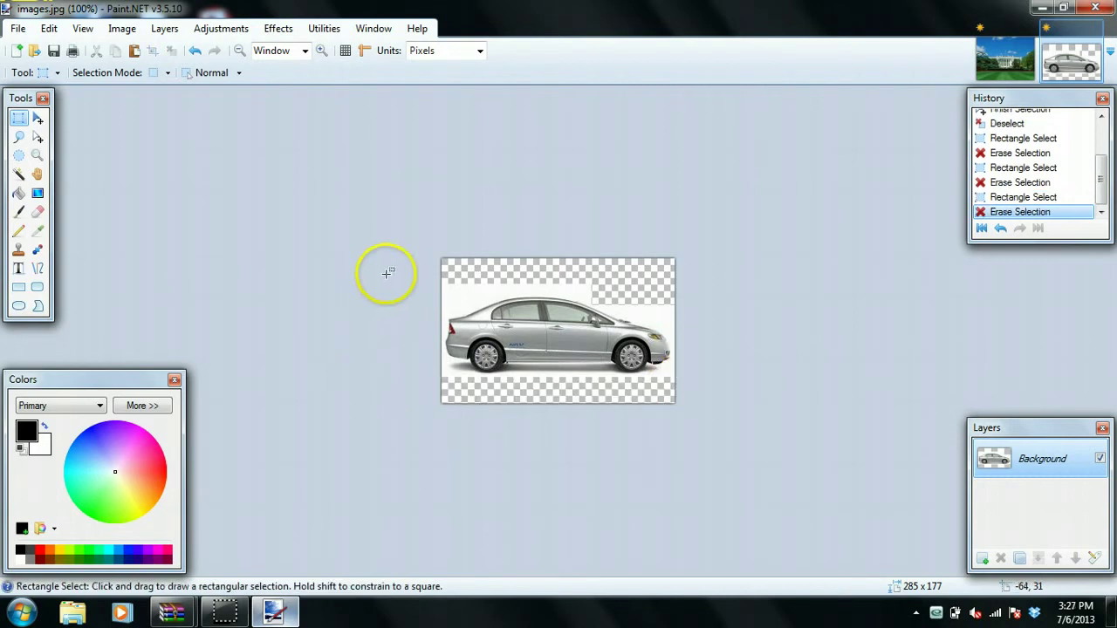
drag(424, 330, 483, 273)
key(Delete)
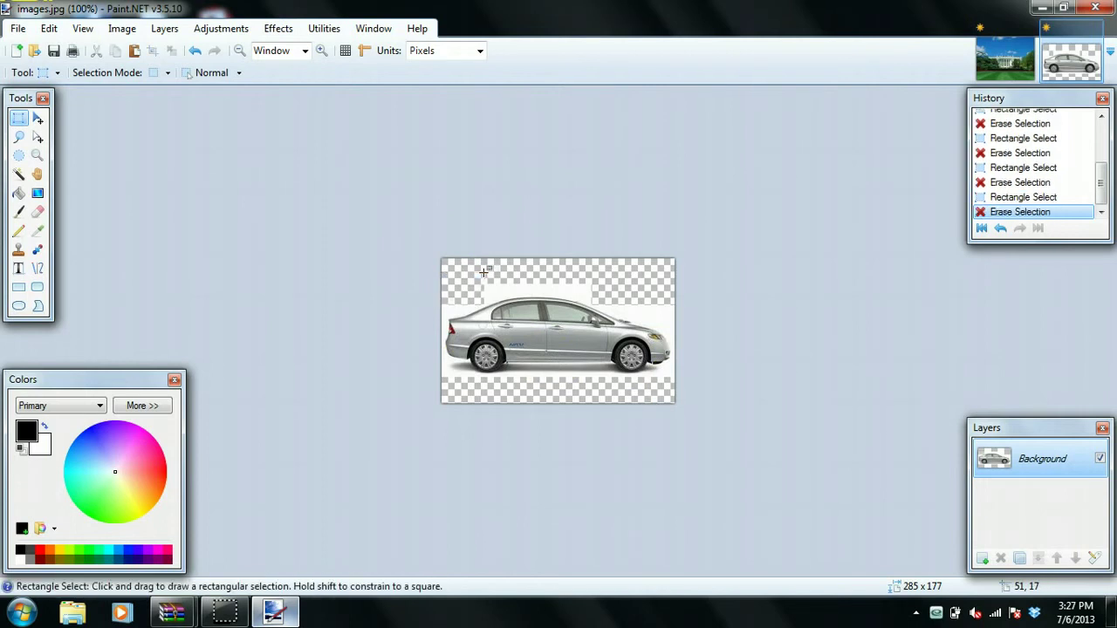
Erase white background along the car's hood, roof, trunk and rear end using the Eraser with brush width 50
click(321, 50)
click(321, 51)
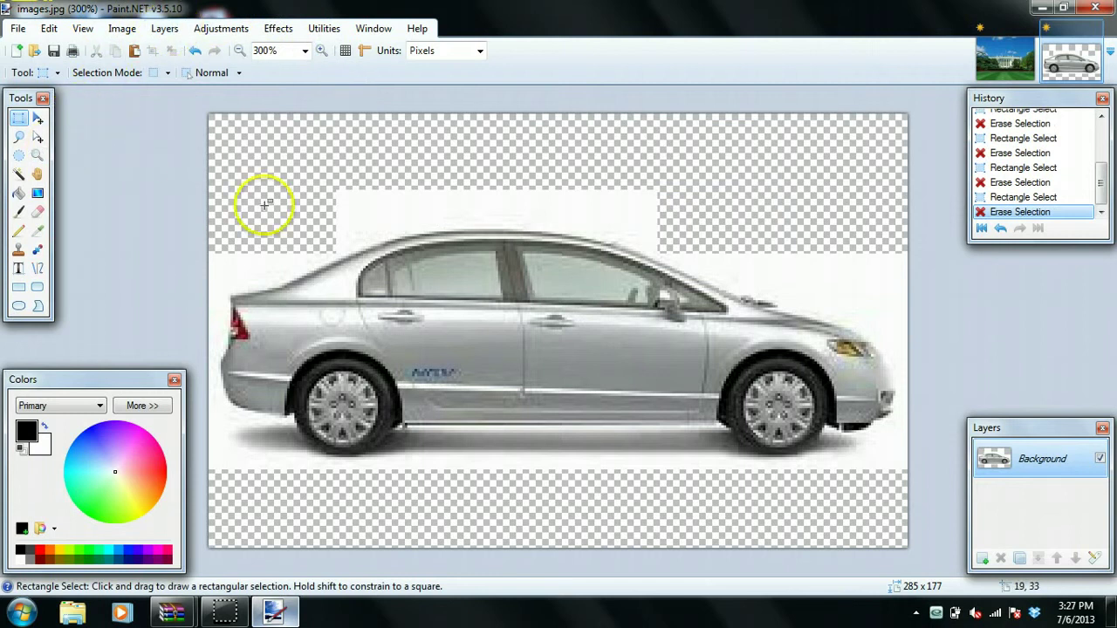
click(36, 213)
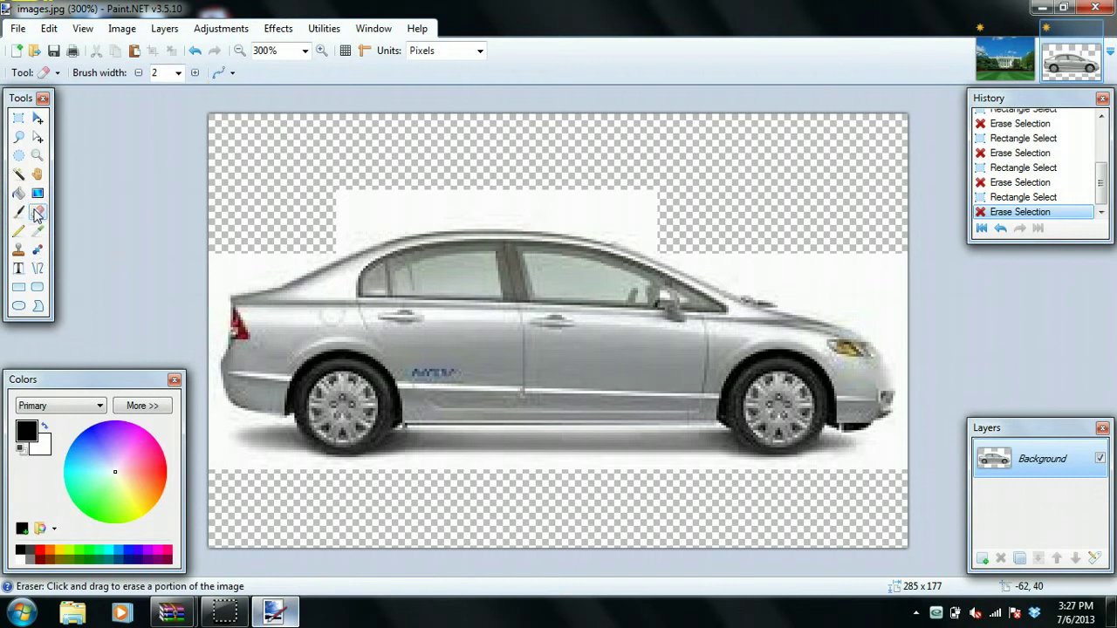
click(199, 73)
click(179, 74)
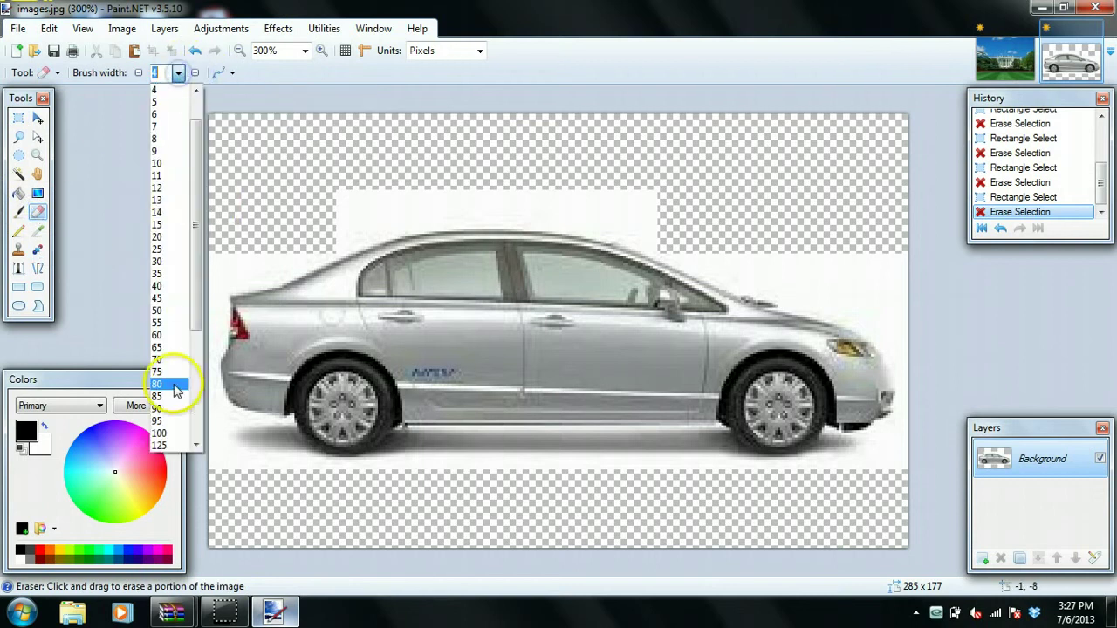
click(169, 310)
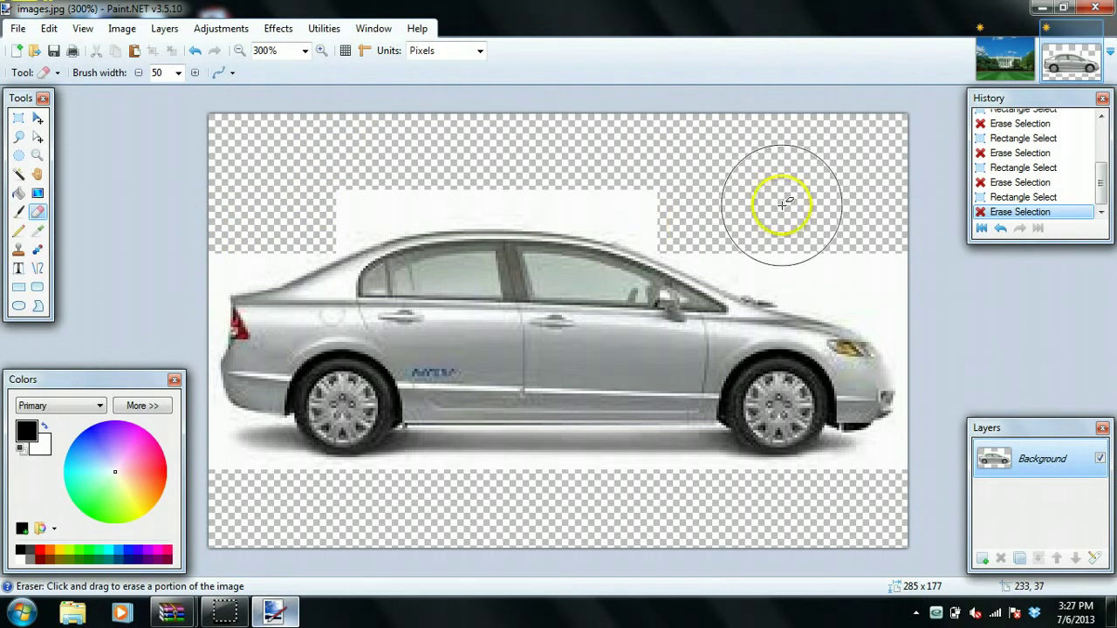
drag(781, 200, 782, 206)
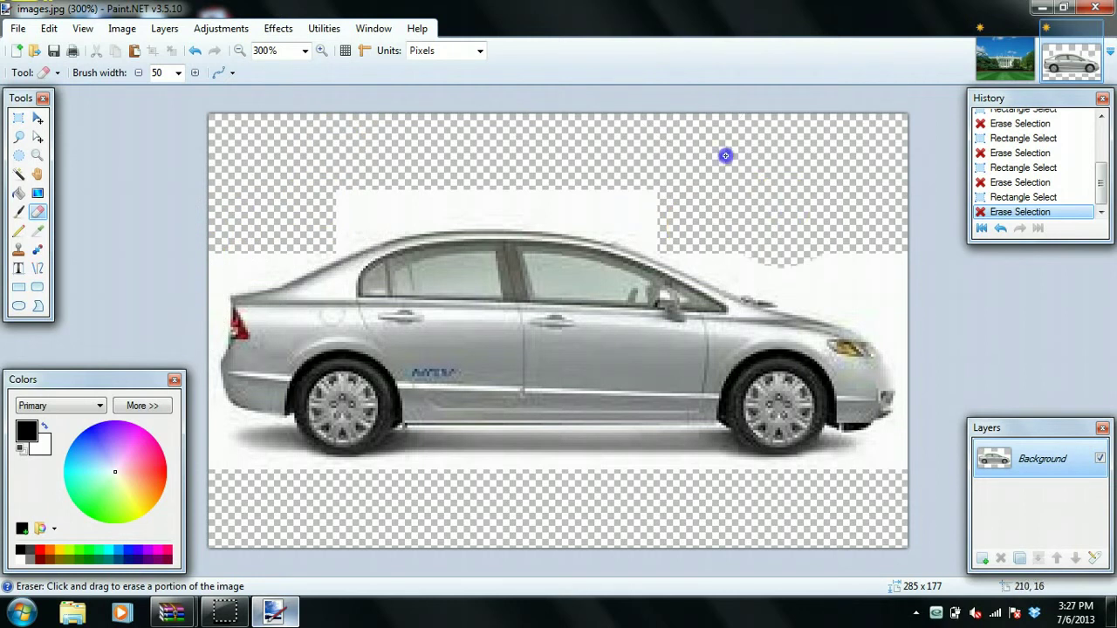
drag(666, 174, 634, 176)
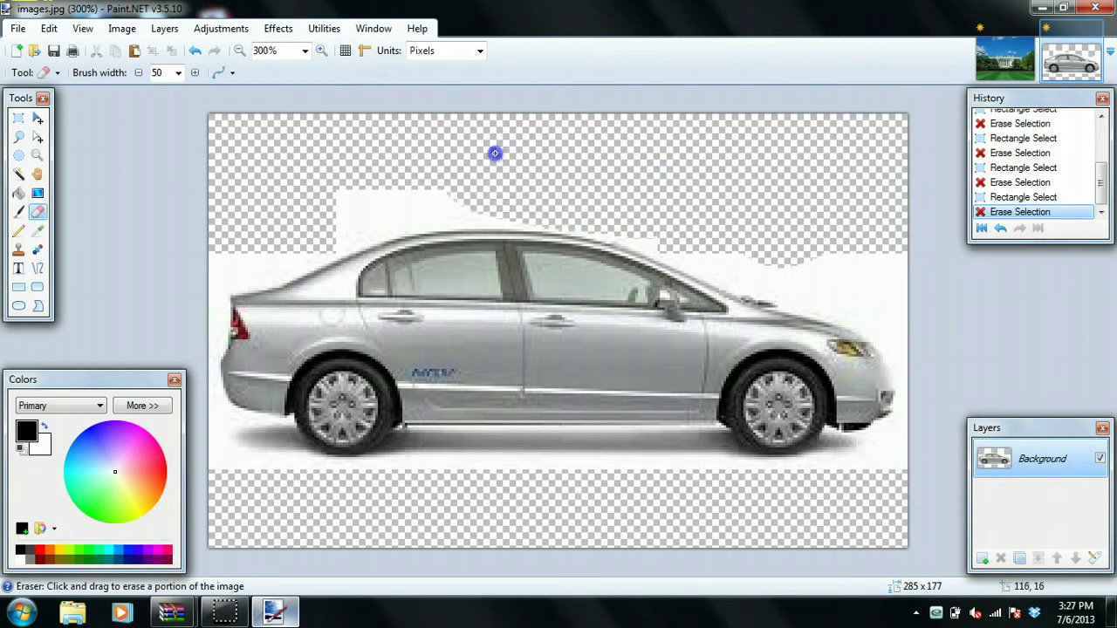
drag(430, 152, 360, 169)
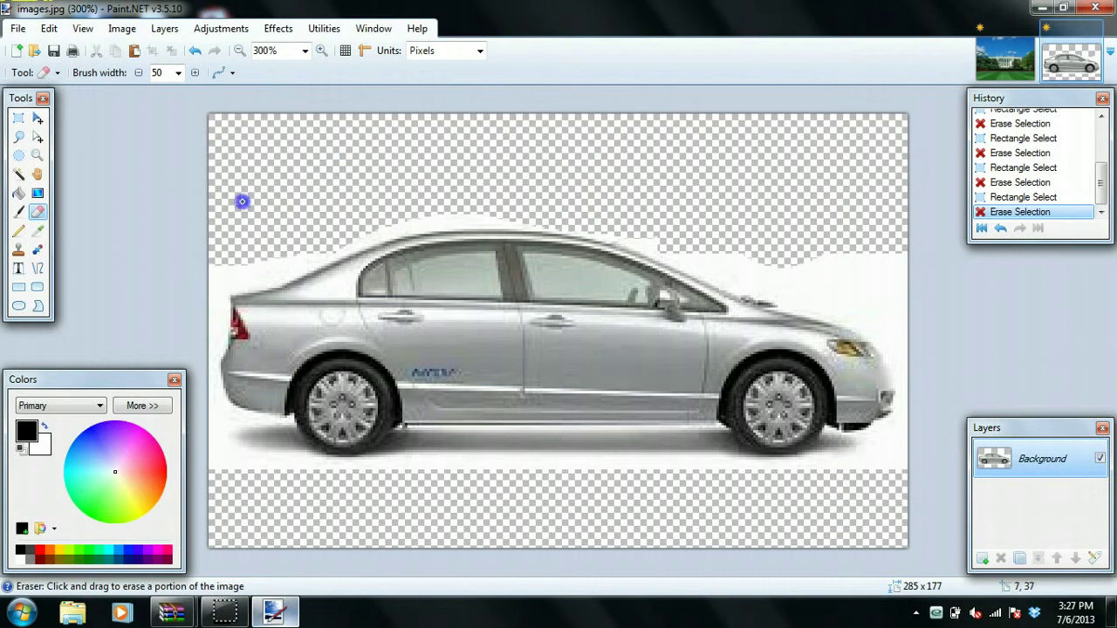
drag(182, 245, 177, 311)
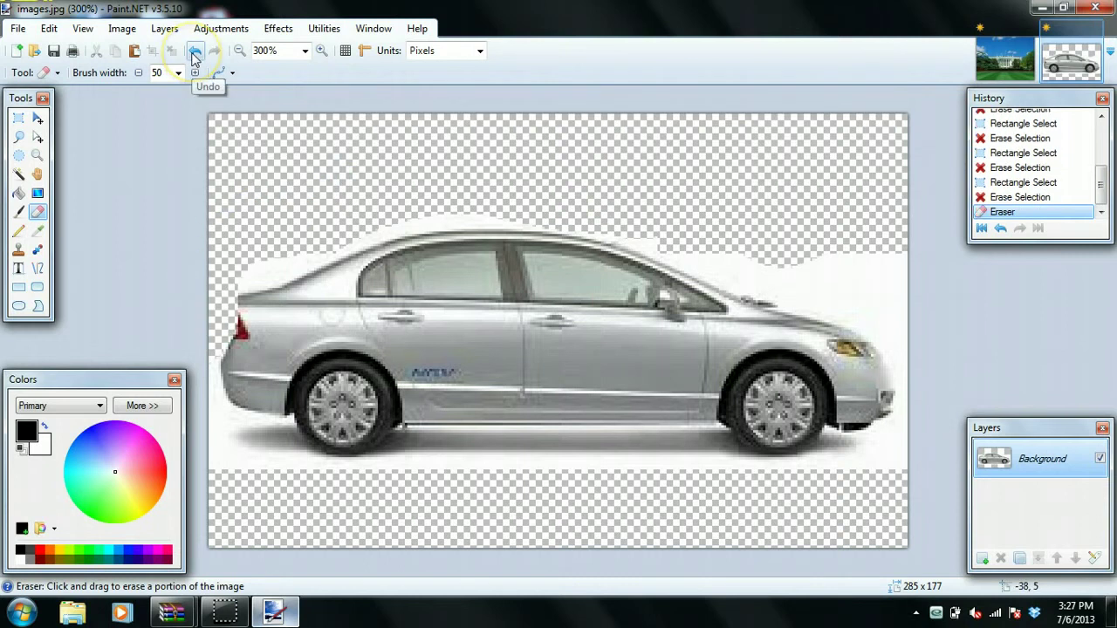
Undo the last eraser stroke, and erase the white background behind the trunk and above the roof and hood again with brush width 50
click(196, 54)
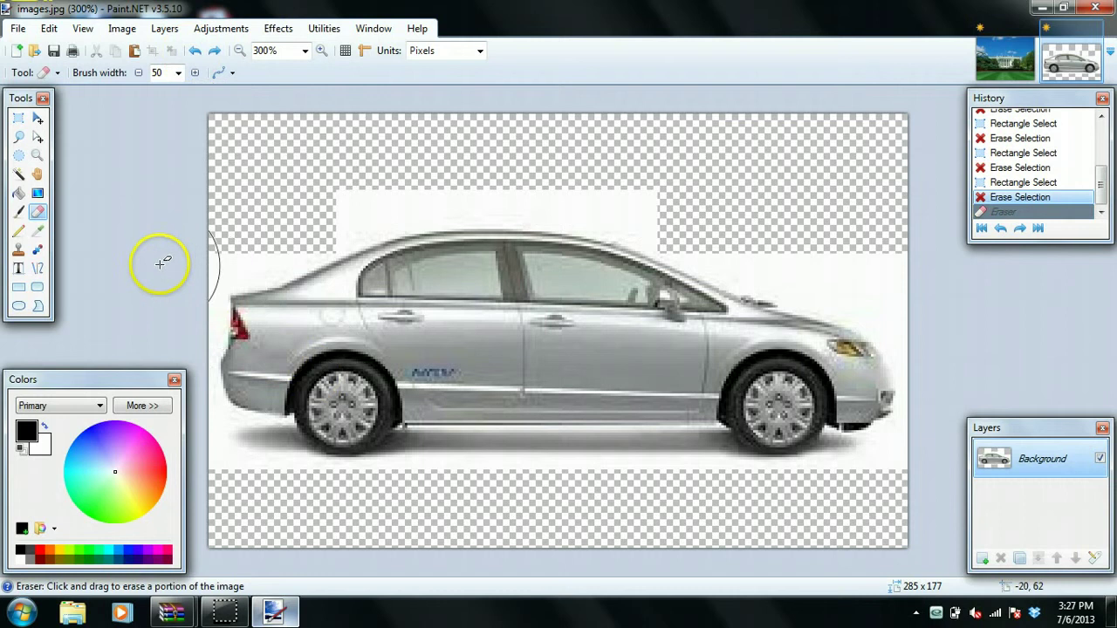
mouse_move(163, 262)
mouse_down()
mouse_move(163, 292)
mouse_move(186, 245)
mouse_up()
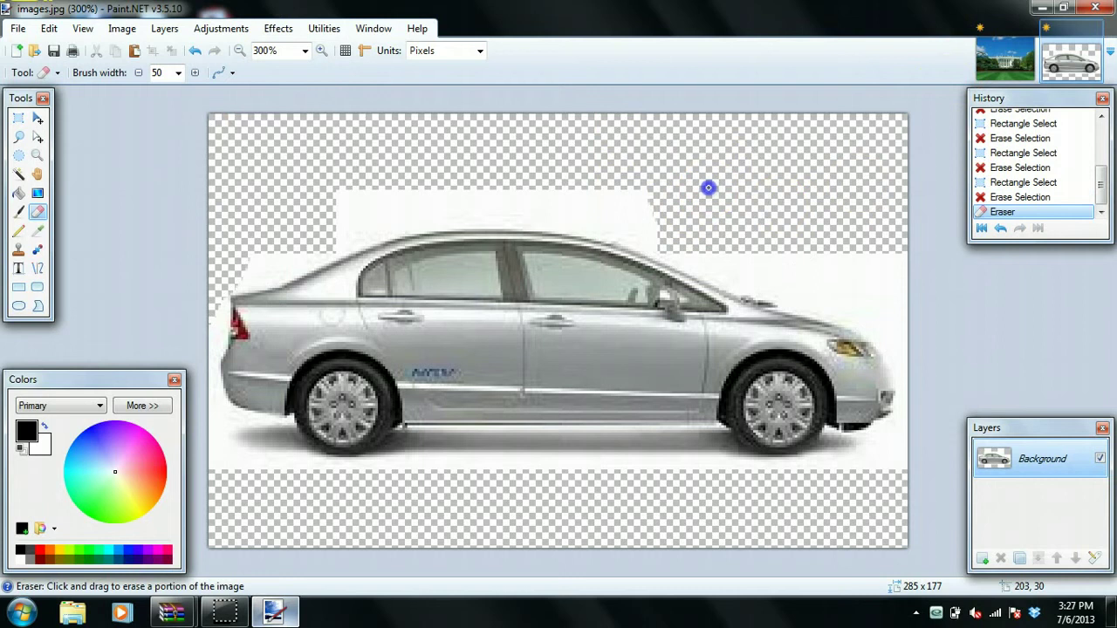
mouse_move(671, 176)
mouse_down()
mouse_move(489, 151)
mouse_move(402, 163)
mouse_up()
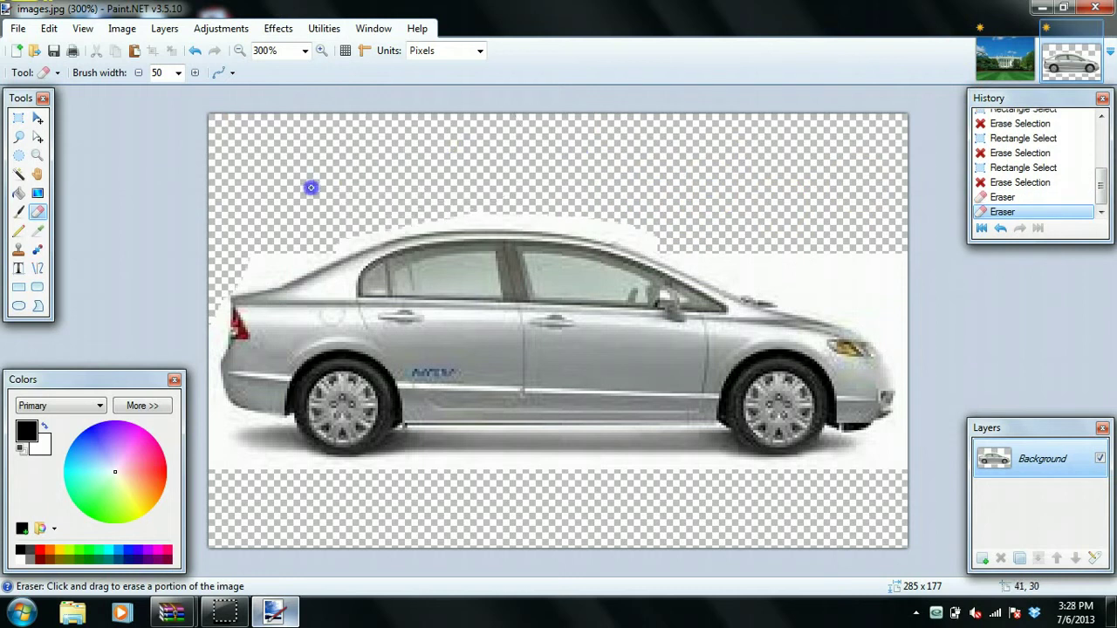
drag(885, 245, 853, 251)
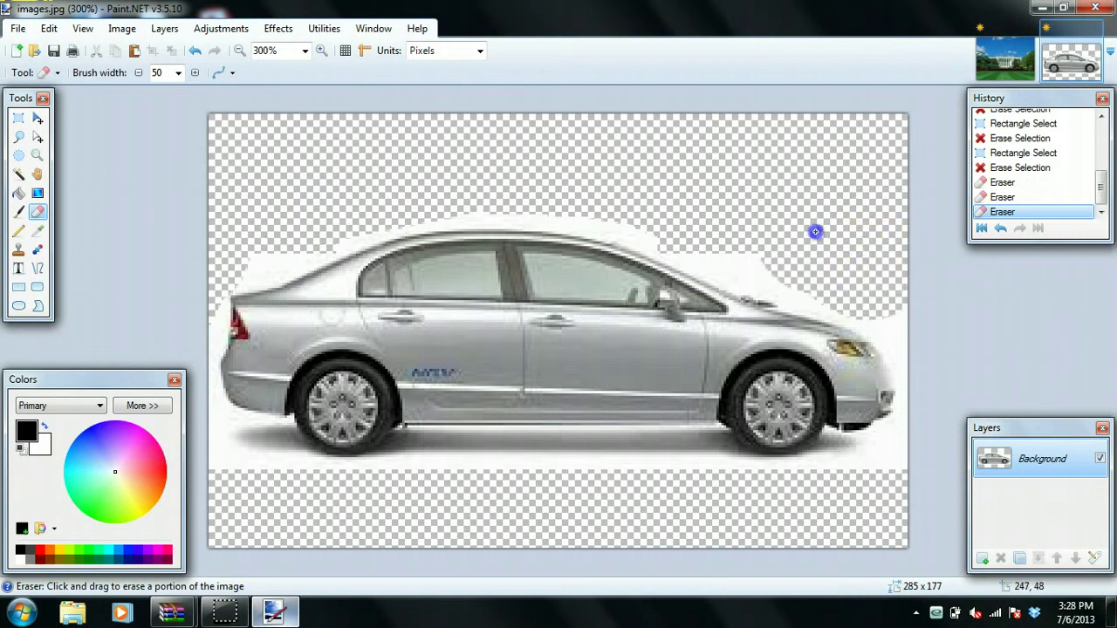
click(762, 211)
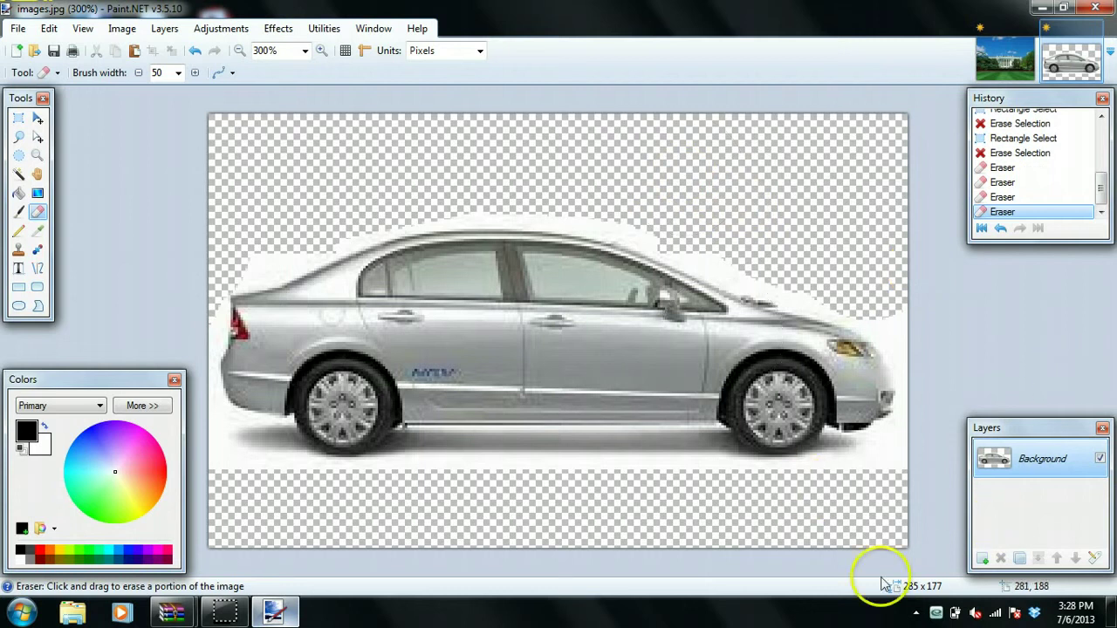
Try to erase the white background beneath the car with the 50-wide Eraser, and undo the strokes that cut into the body and rear wheel
drag(599, 478, 602, 450)
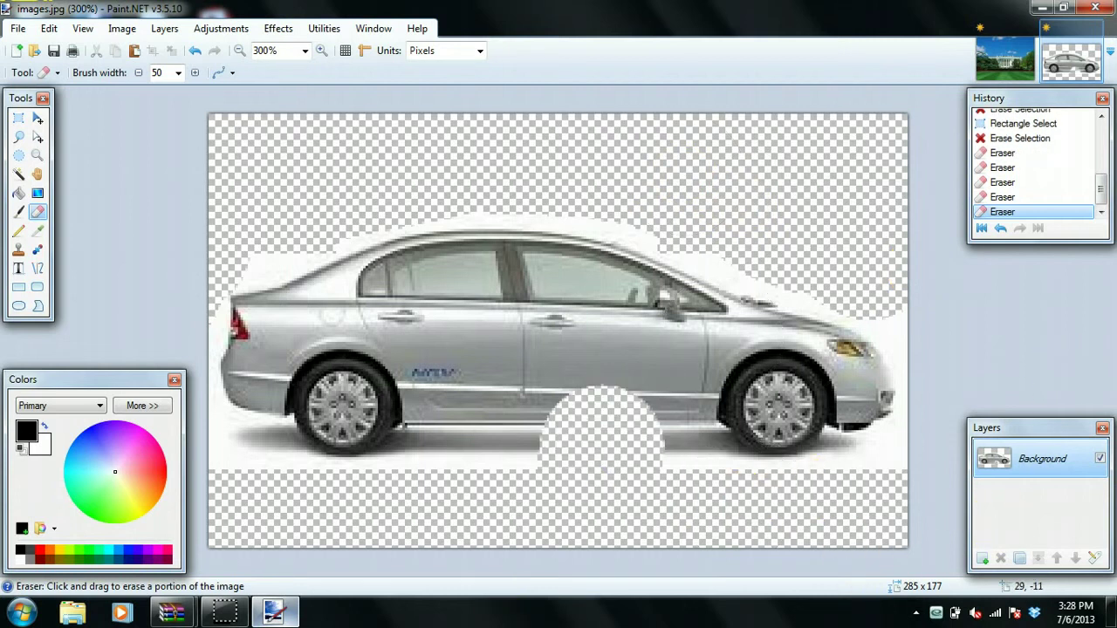
click(194, 50)
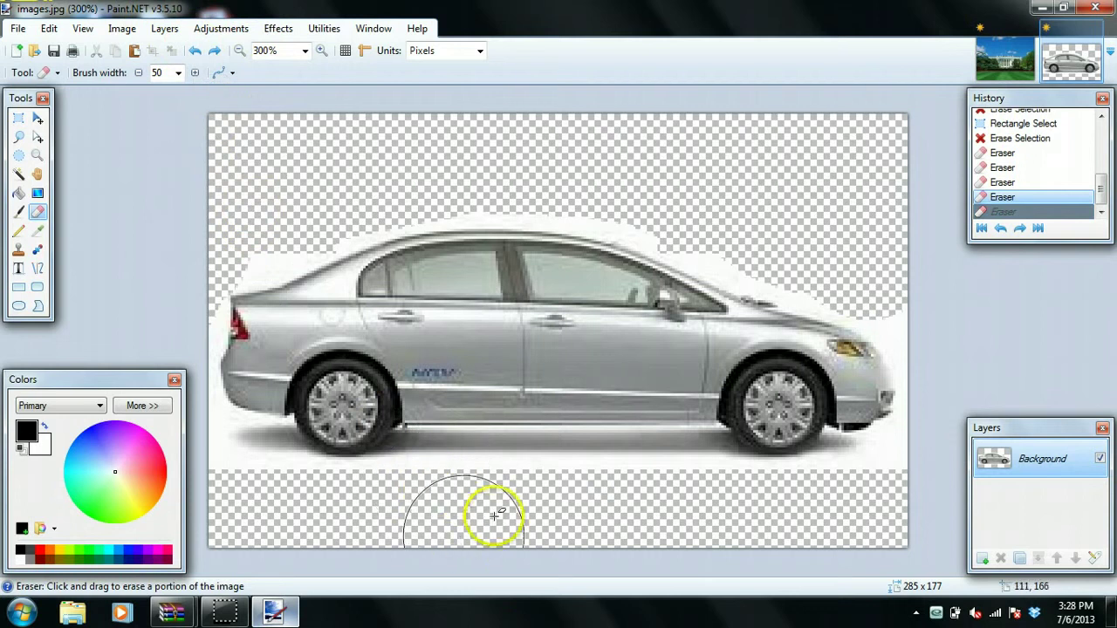
drag(494, 512, 492, 513)
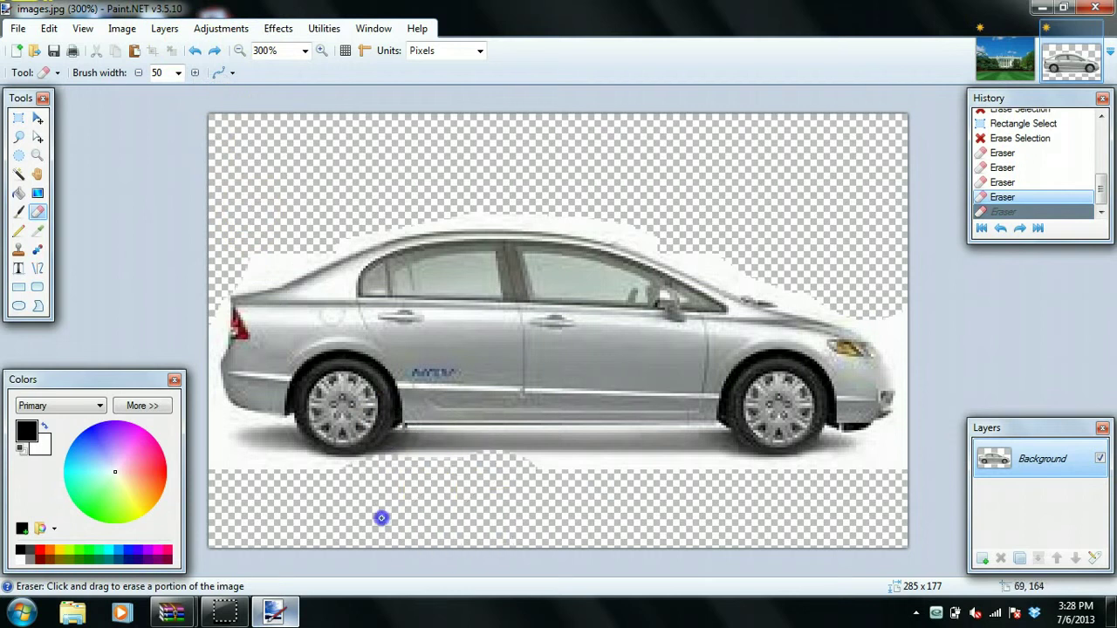
drag(281, 523, 306, 449)
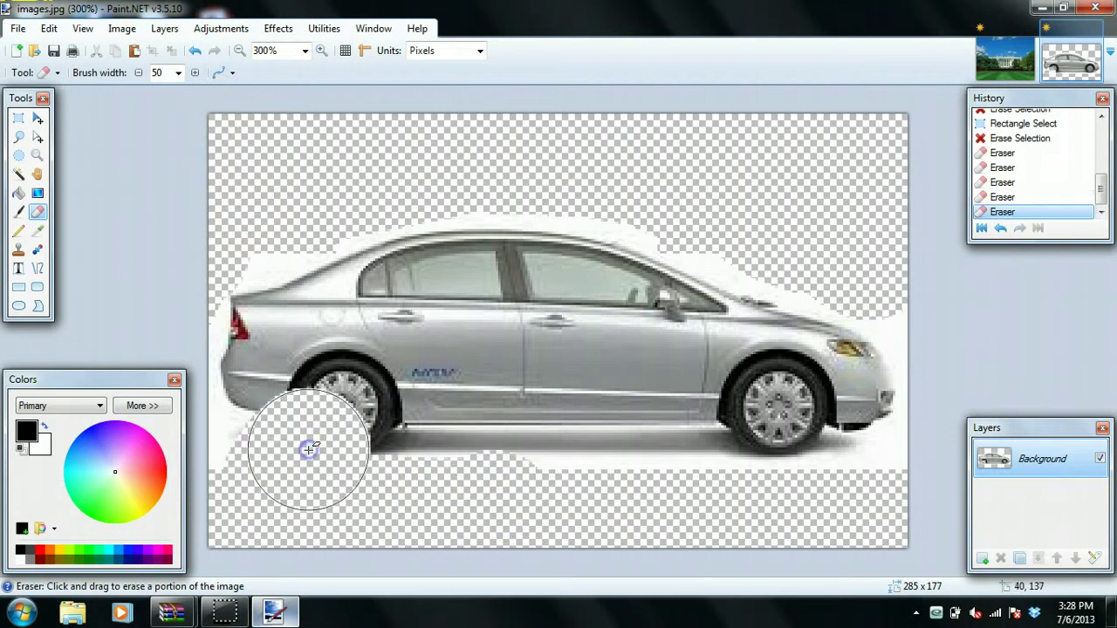
click(194, 50)
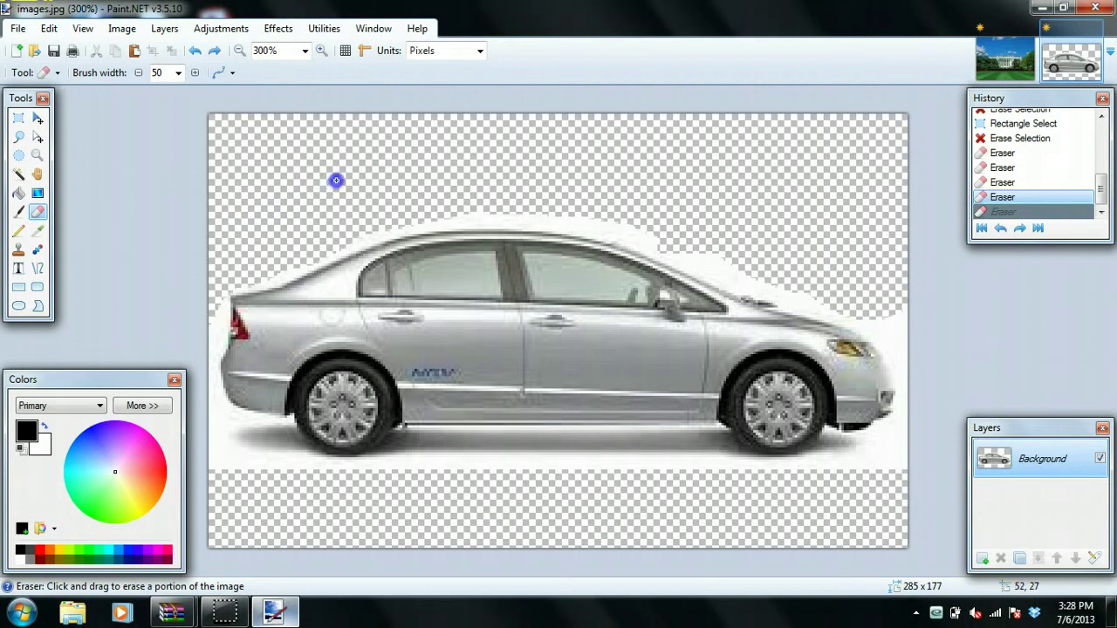
Erase the white above the trunk, and use an Eraser brush width of 15 to trim the white fringe above the front half of the roof
click(384, 166)
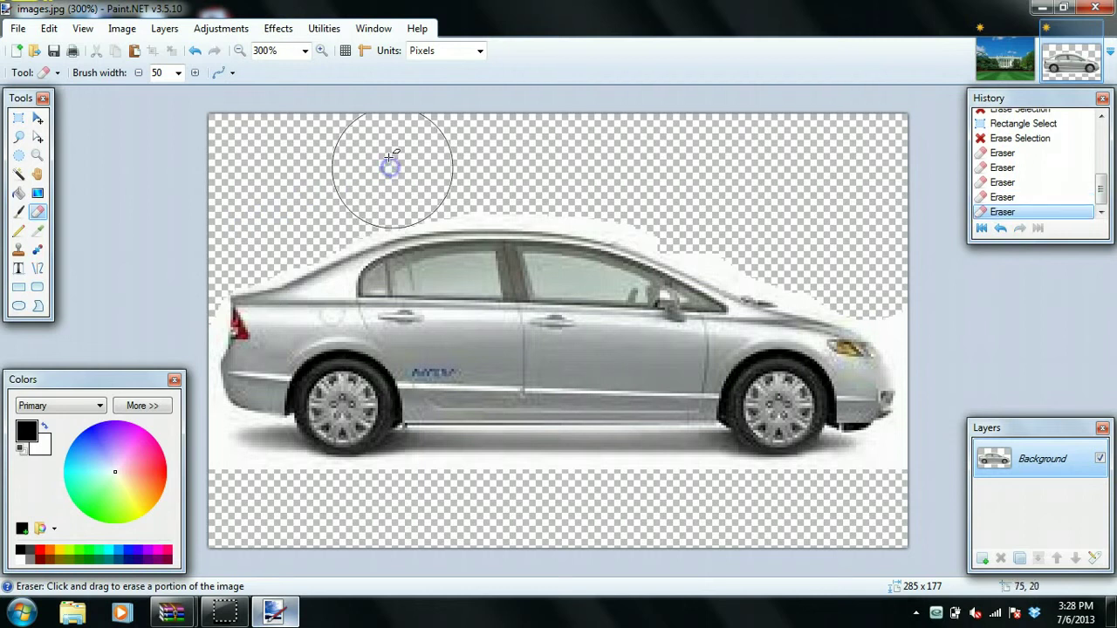
click(321, 51)
click(321, 51)
click(321, 51)
click(321, 51)
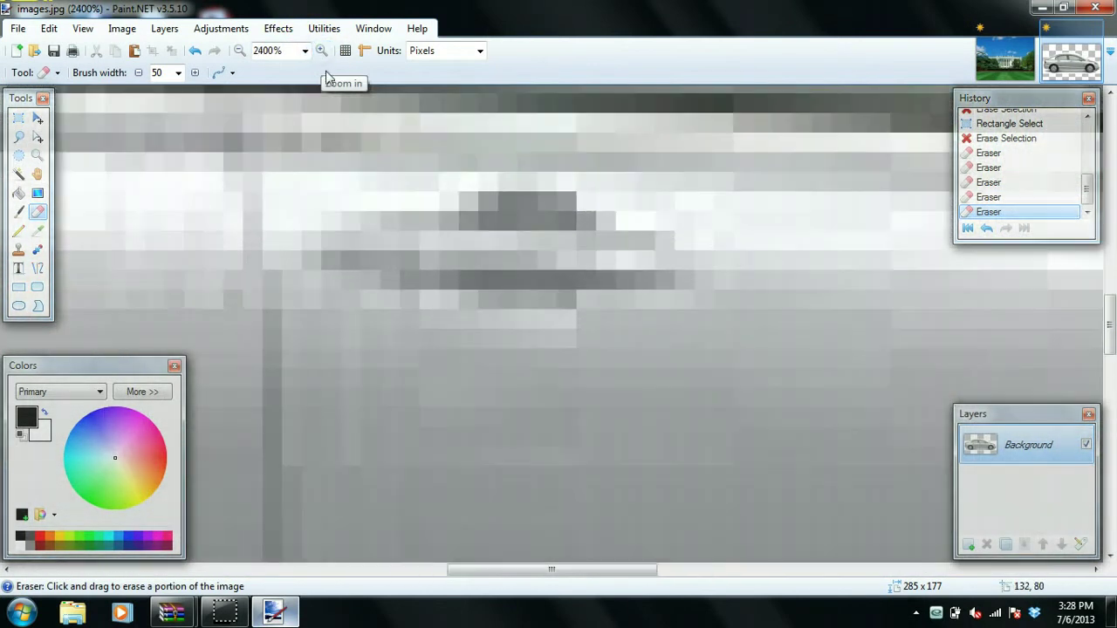
drag(1111, 340, 1107, 231)
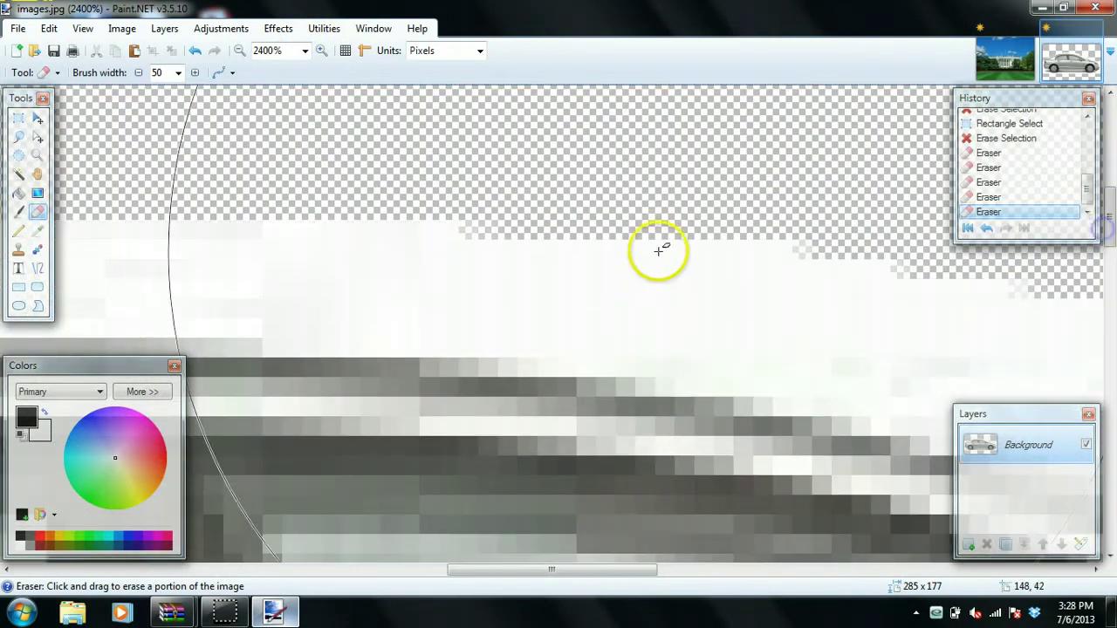
click(178, 72)
scroll(195, 136, up, 5)
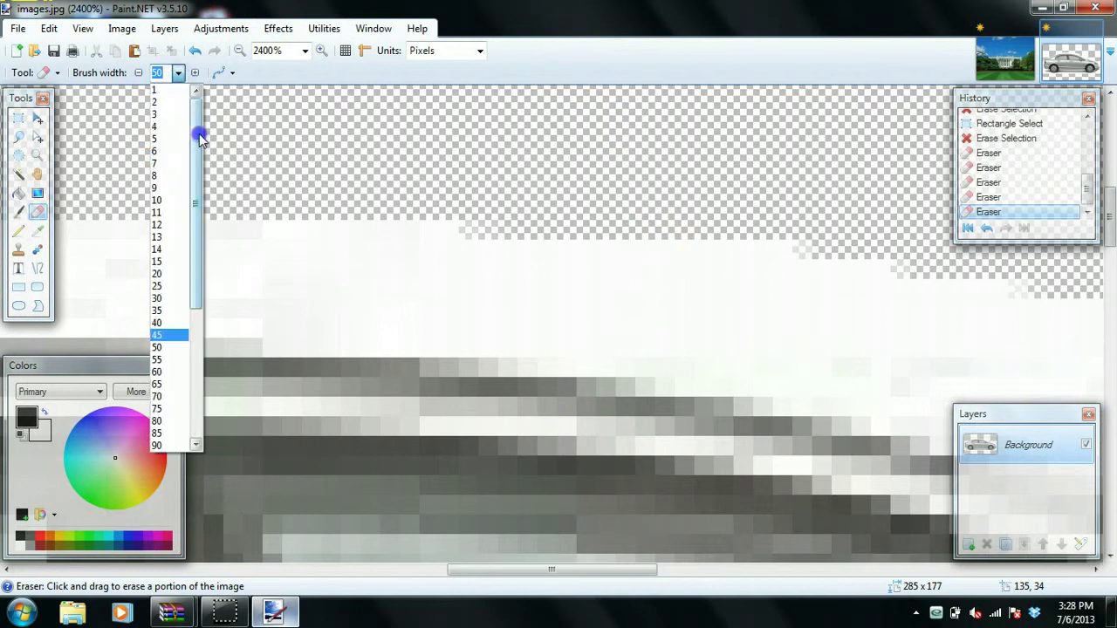
click(158, 149)
mouse_move(303, 214)
mouse_down()
mouse_move(314, 187)
mouse_move(493, 171)
mouse_move(556, 148)
mouse_move(683, 152)
mouse_move(800, 137)
mouse_move(871, 163)
mouse_up()
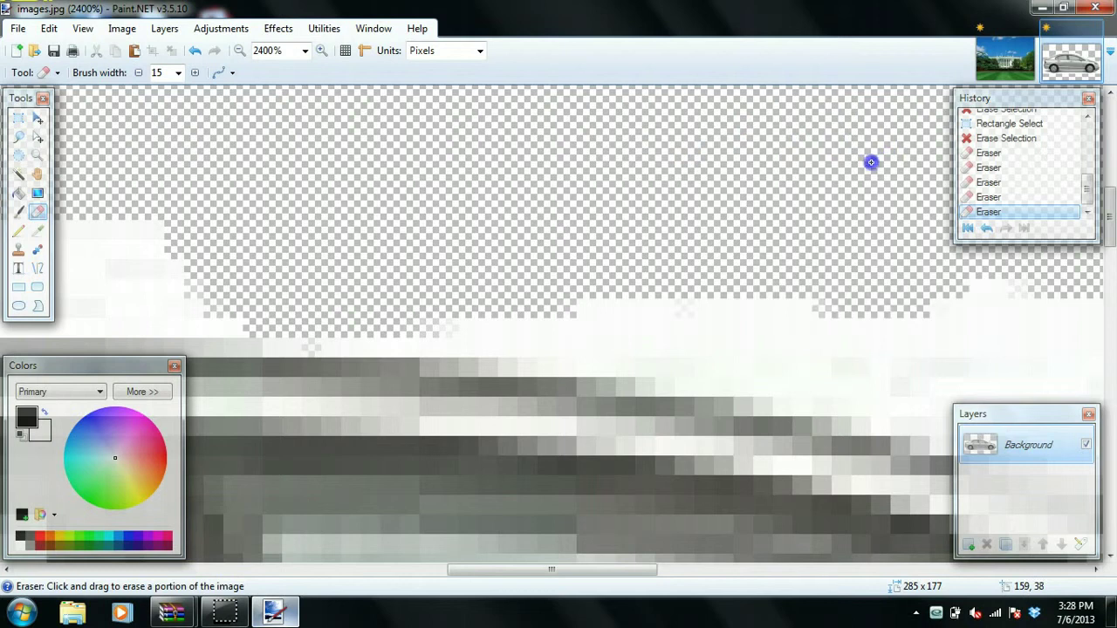
mouse_move(634, 140)
mouse_down()
mouse_move(769, 206)
mouse_move(646, 194)
mouse_up()
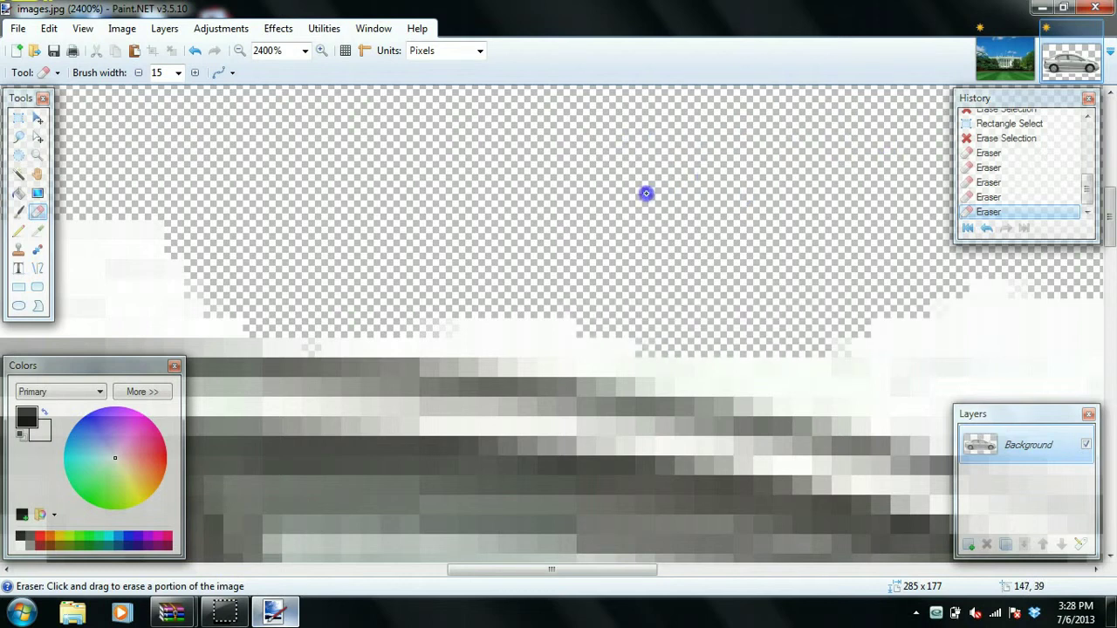
drag(552, 187, 497, 193)
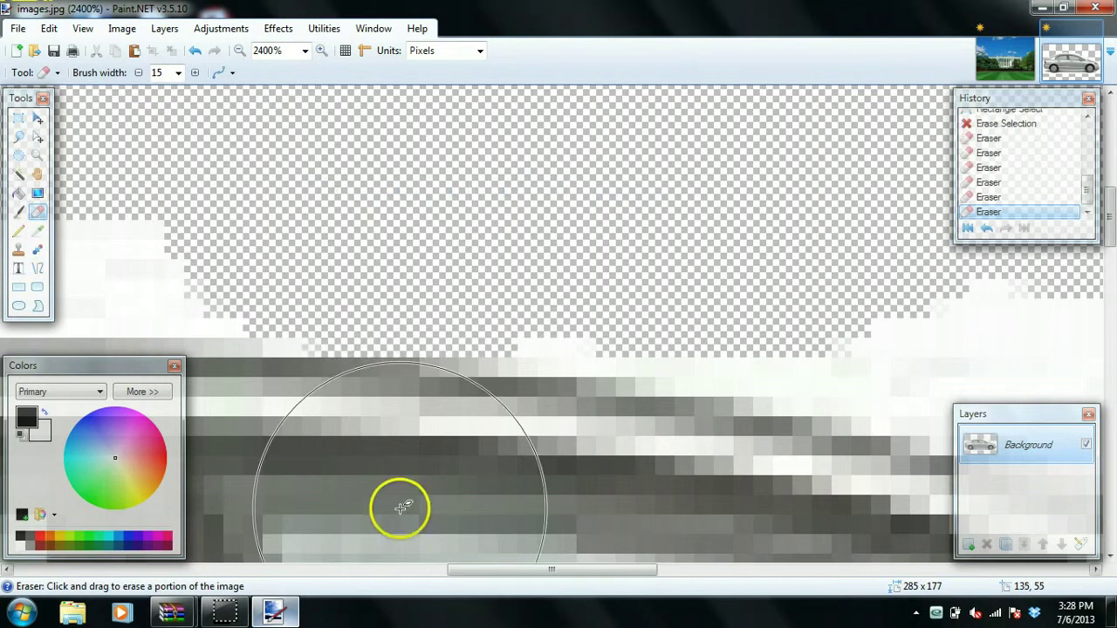
Erase the white fringe above the rear and middle sections of the car's roof with the 15-wide Eraser
drag(479, 573, 328, 574)
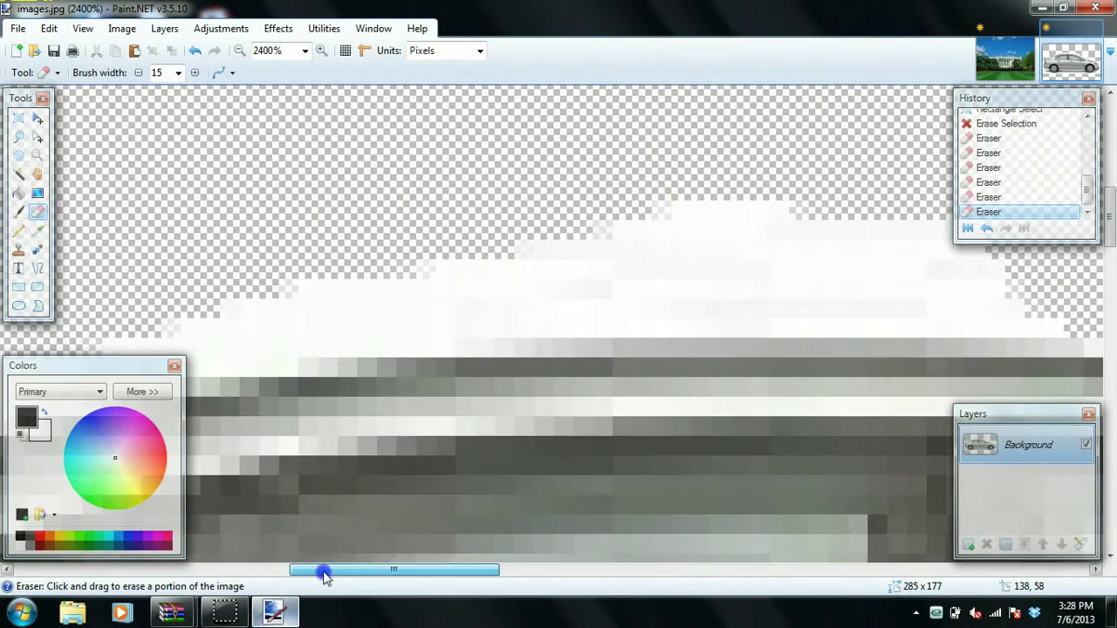
click(641, 191)
mouse_move(641, 191)
mouse_down()
mouse_move(449, 187)
mouse_move(361, 209)
mouse_move(362, 219)
mouse_up()
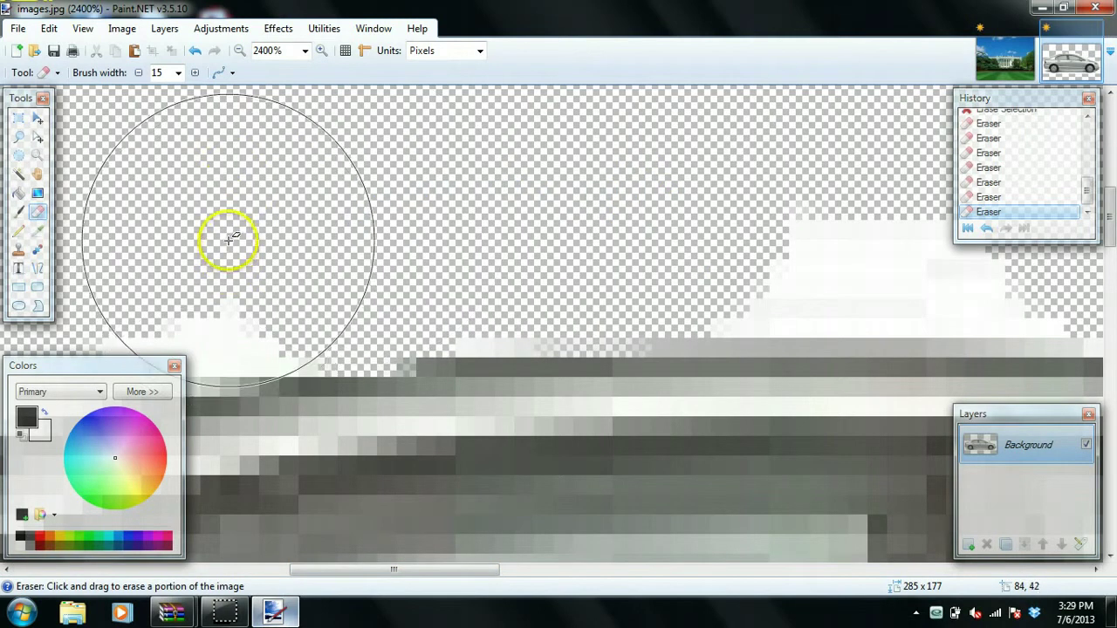
click(250, 224)
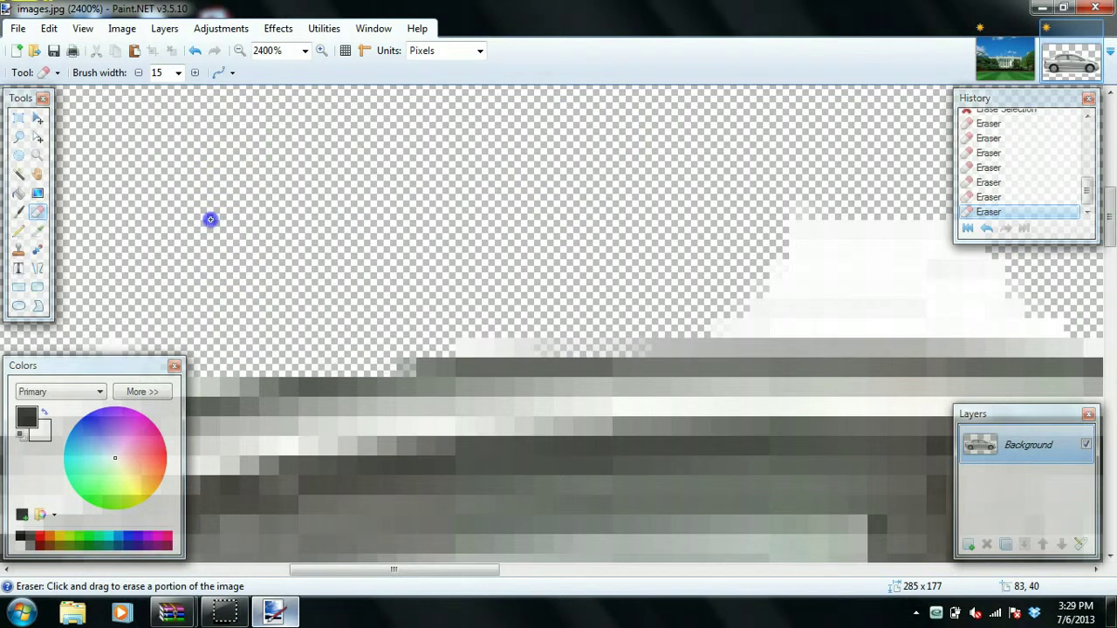
click(721, 186)
mouse_move(721, 185)
mouse_down()
mouse_move(797, 182)
mouse_move(858, 159)
mouse_move(919, 171)
mouse_move(758, 171)
mouse_move(652, 203)
mouse_up()
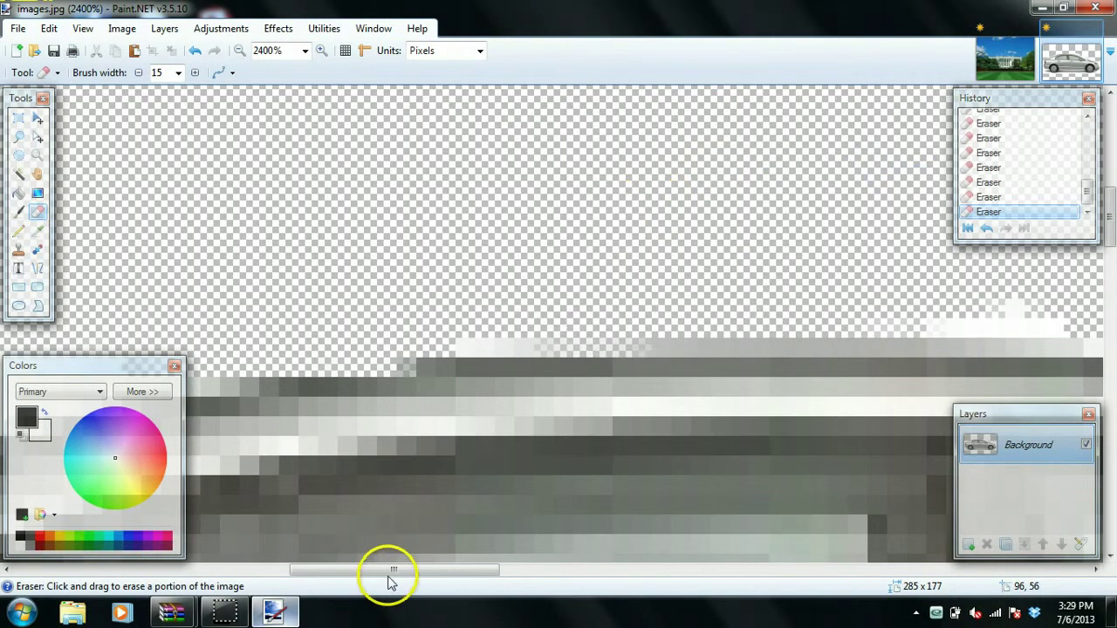
drag(403, 571, 509, 572)
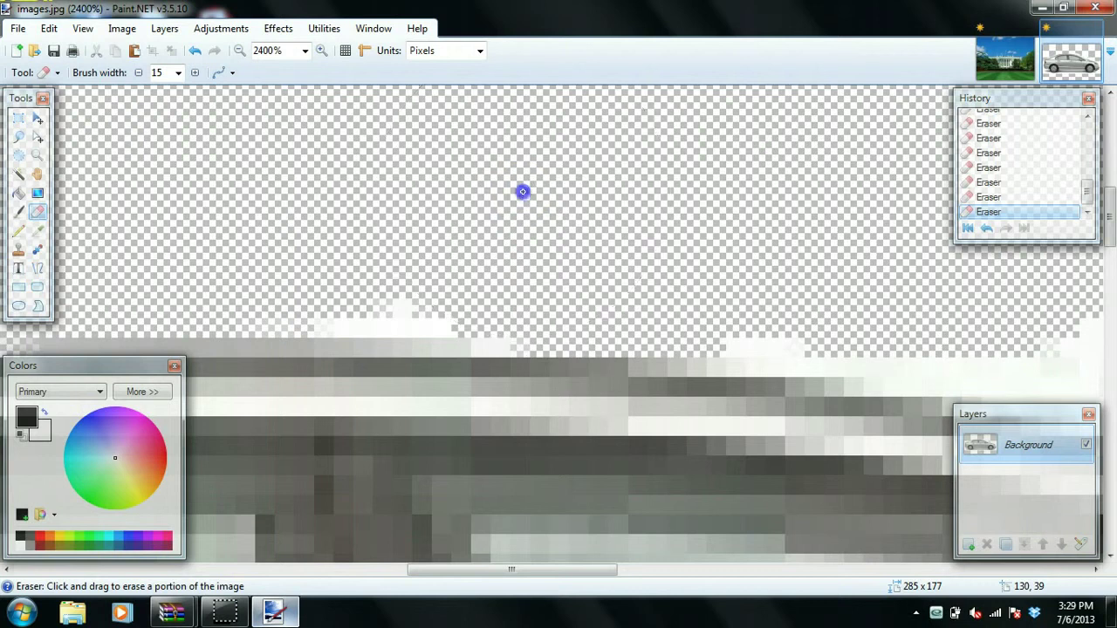
drag(502, 191, 228, 191)
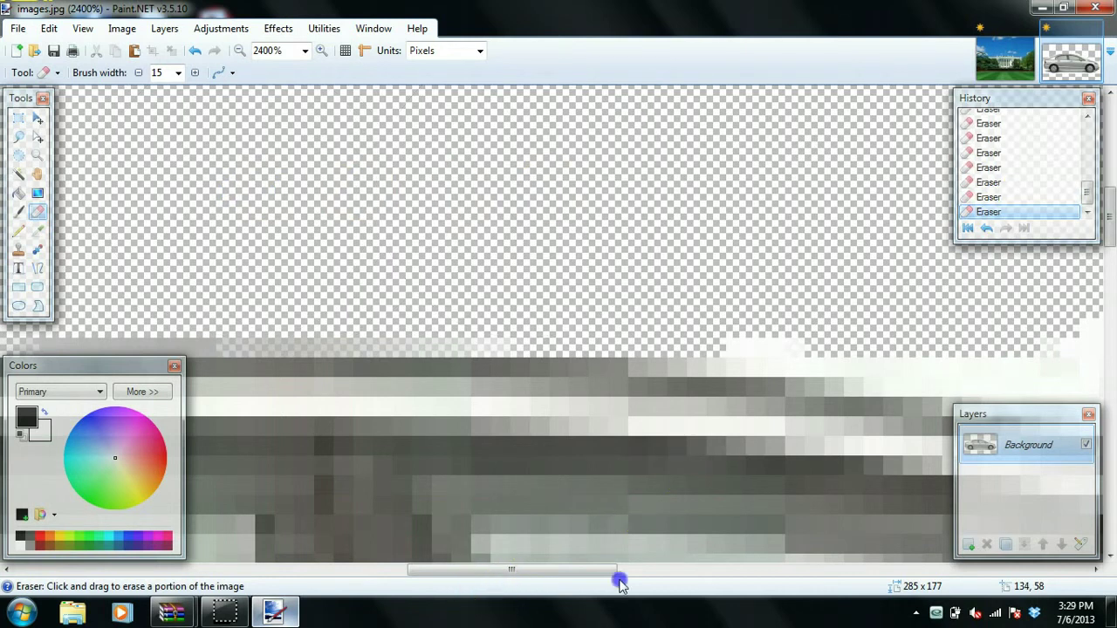
Move the Layers window out of the way and erase the white fringe along the front roof slope down toward the windshield
drag(1026, 416, 478, 310)
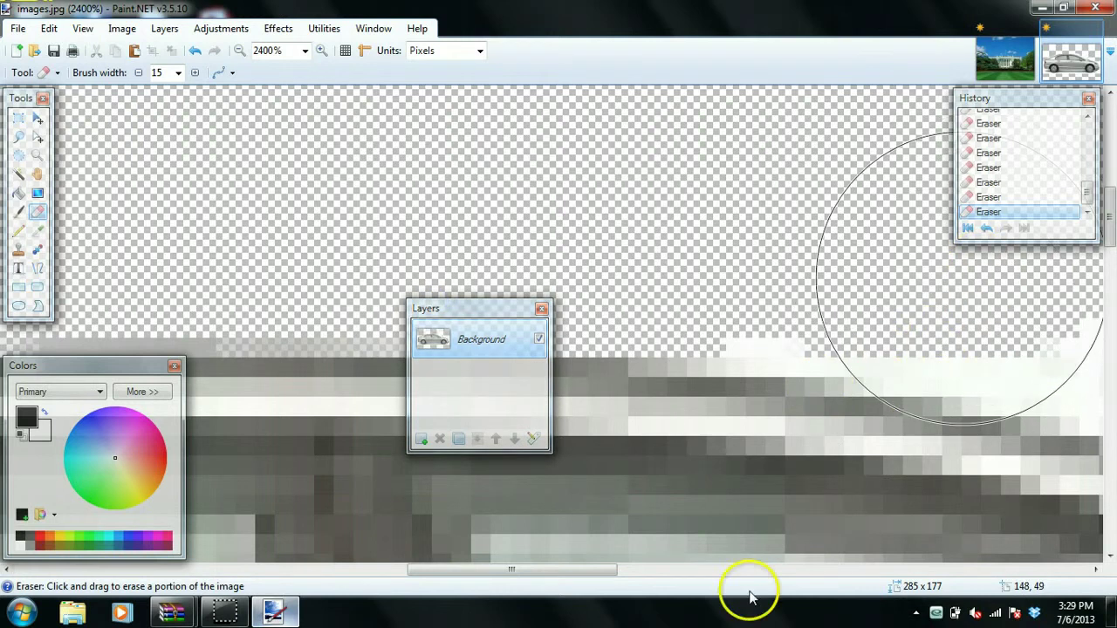
drag(578, 572, 700, 618)
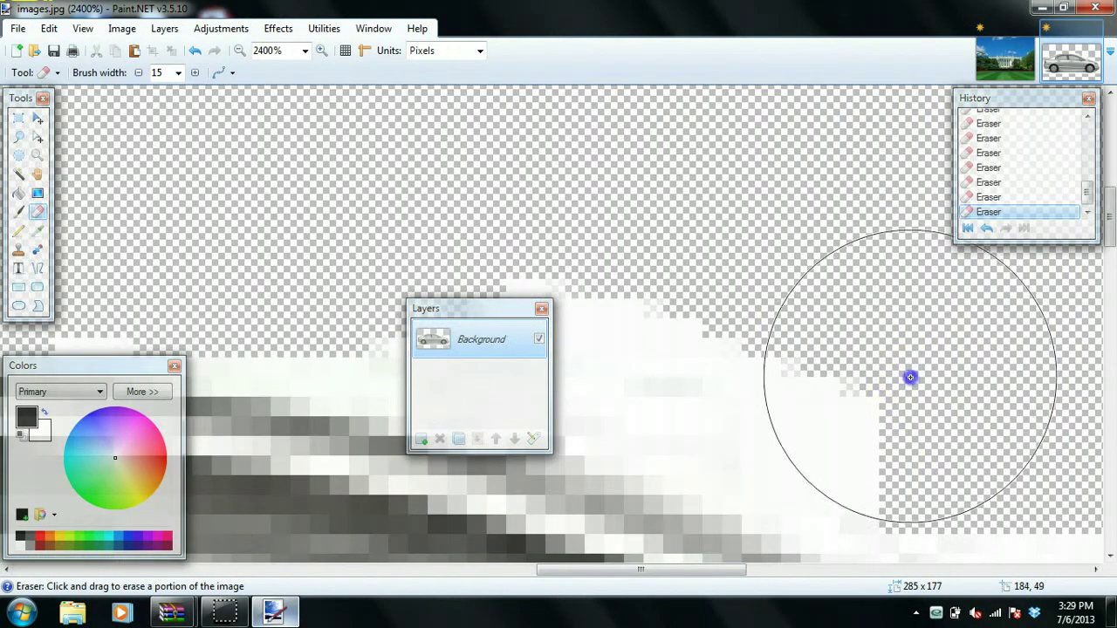
drag(424, 310, 103, 58)
mouse_move(511, 305)
mouse_down()
mouse_move(506, 276)
mouse_move(896, 366)
mouse_up()
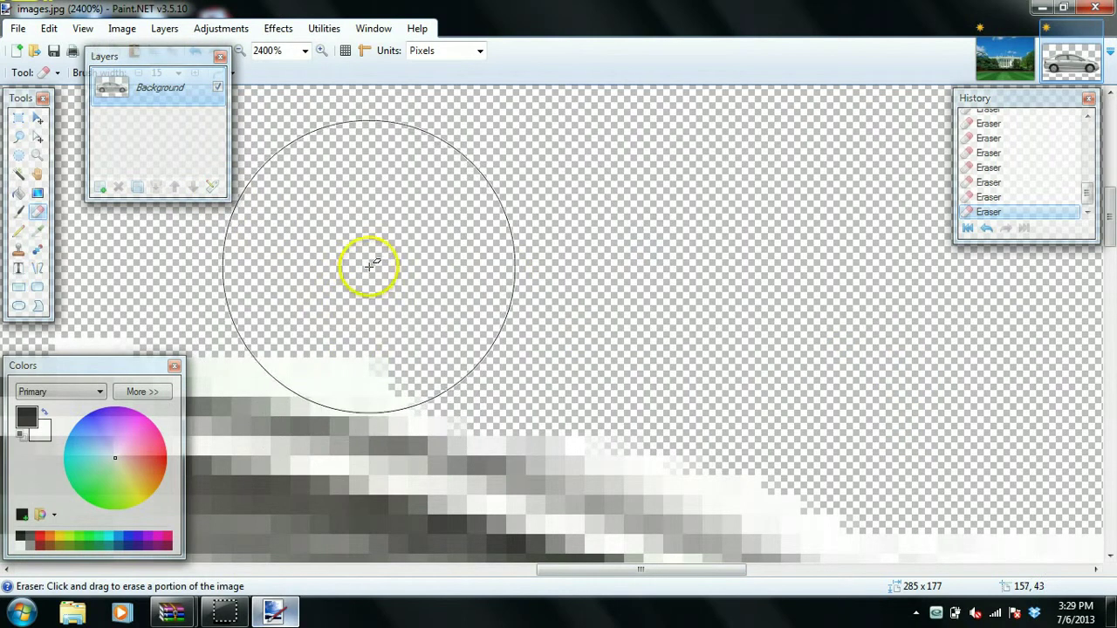
drag(370, 264, 415, 255)
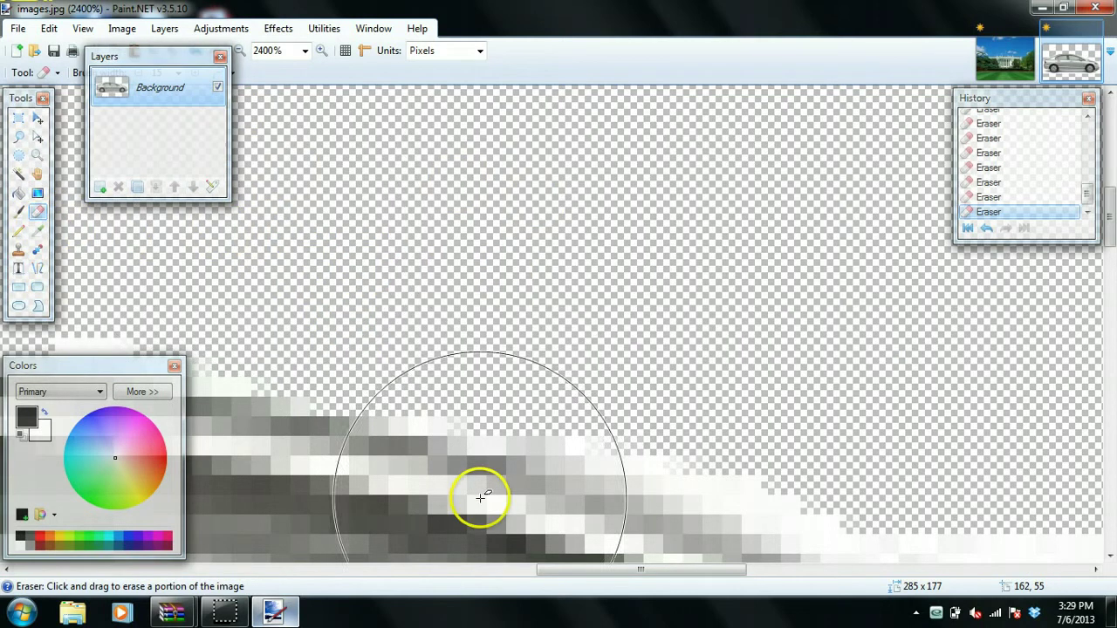
drag(629, 576, 544, 566)
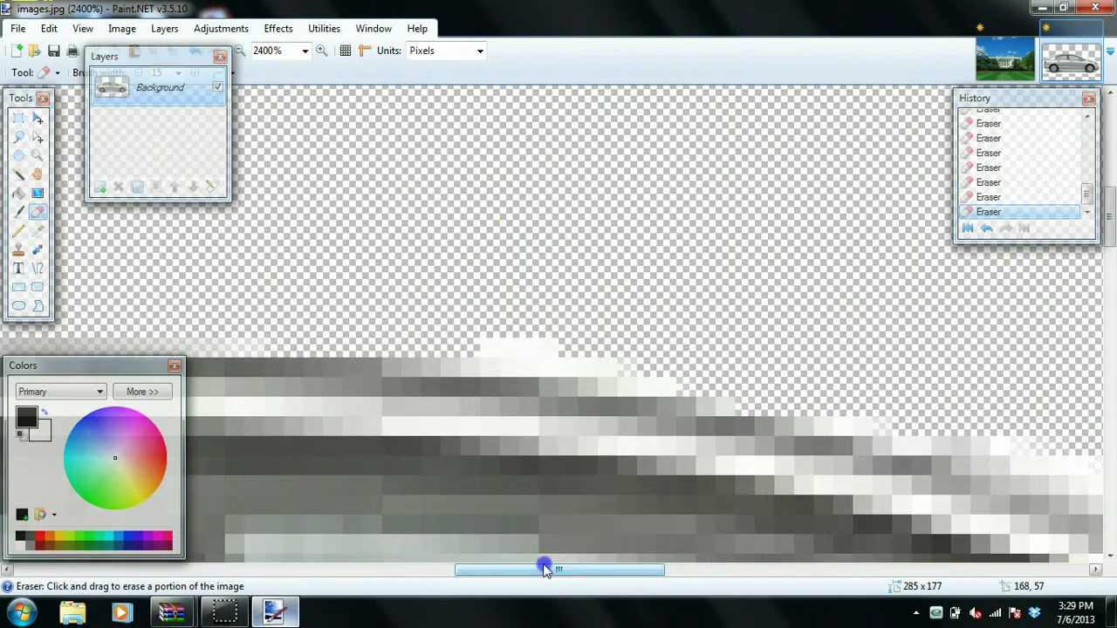
click(524, 217)
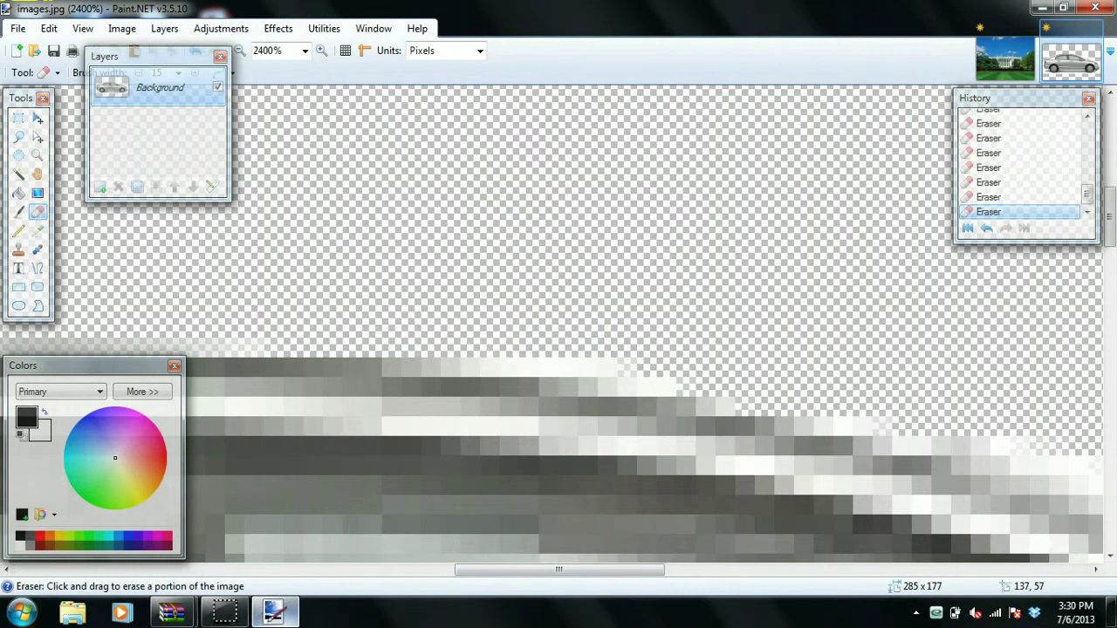
Move the Layers window off the toolbar and erase the white background around the front bumper and beneath the front wheel
drag(112, 61, 255, 290)
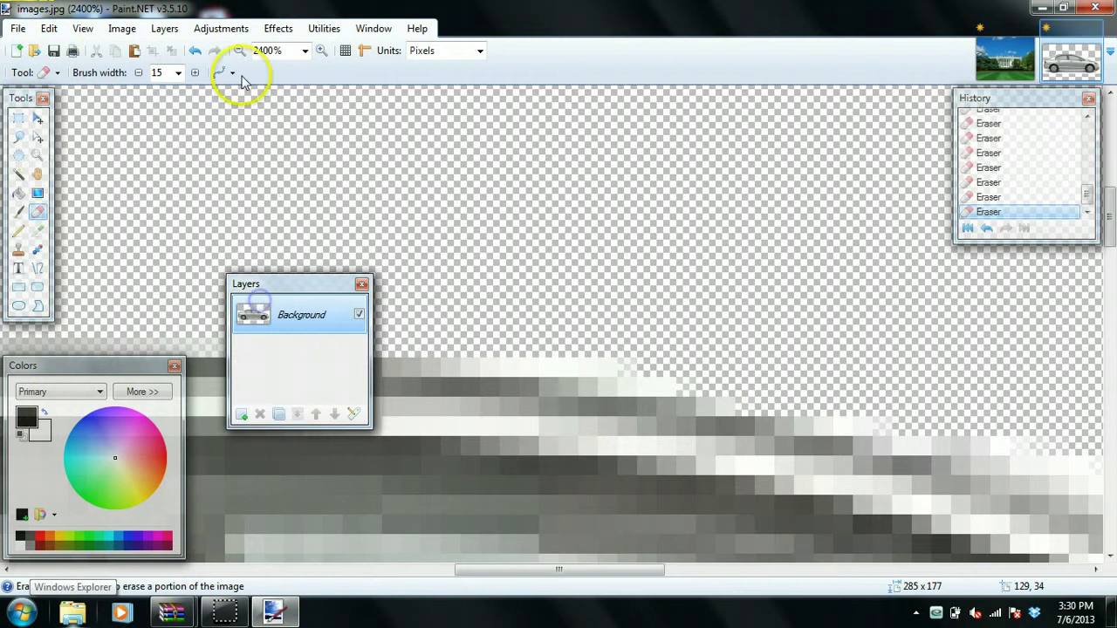
click(244, 56)
click(243, 56)
click(243, 56)
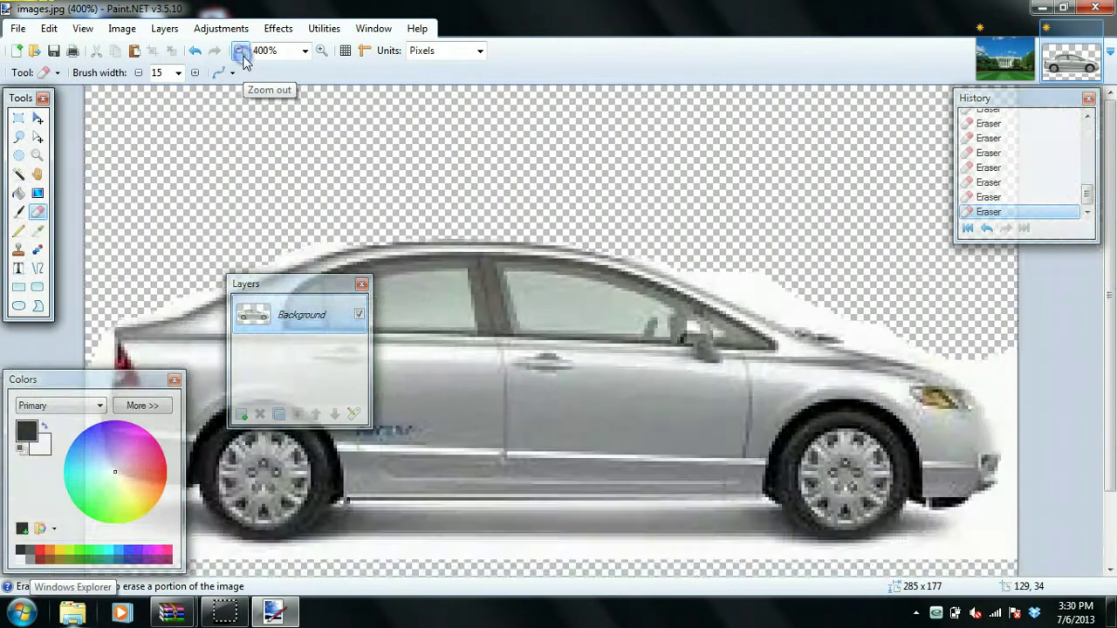
click(244, 56)
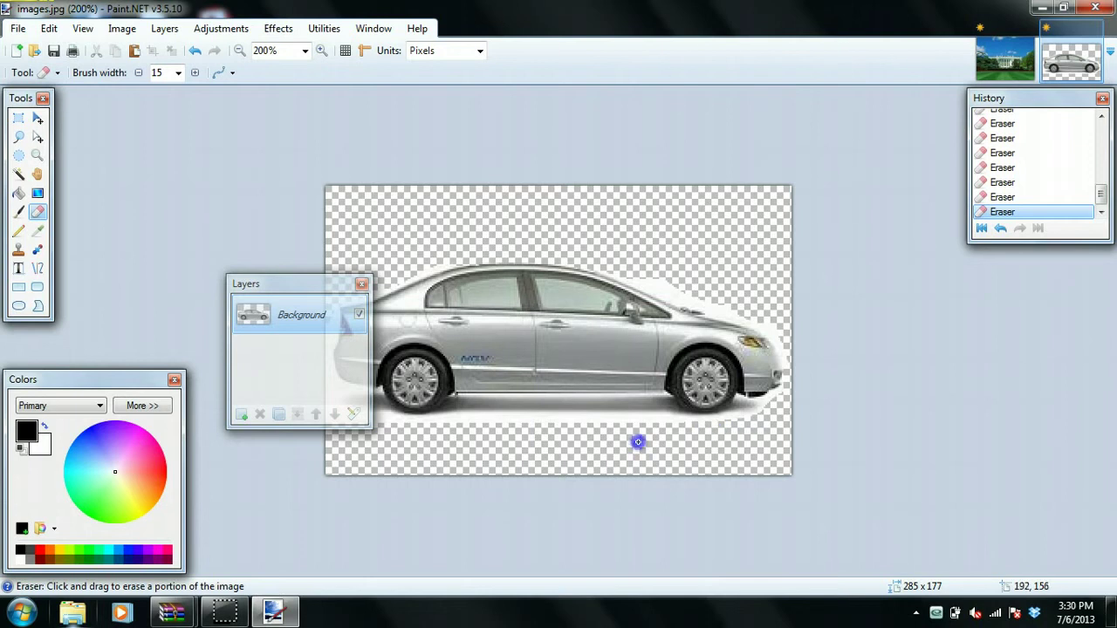
click(322, 54)
click(322, 54)
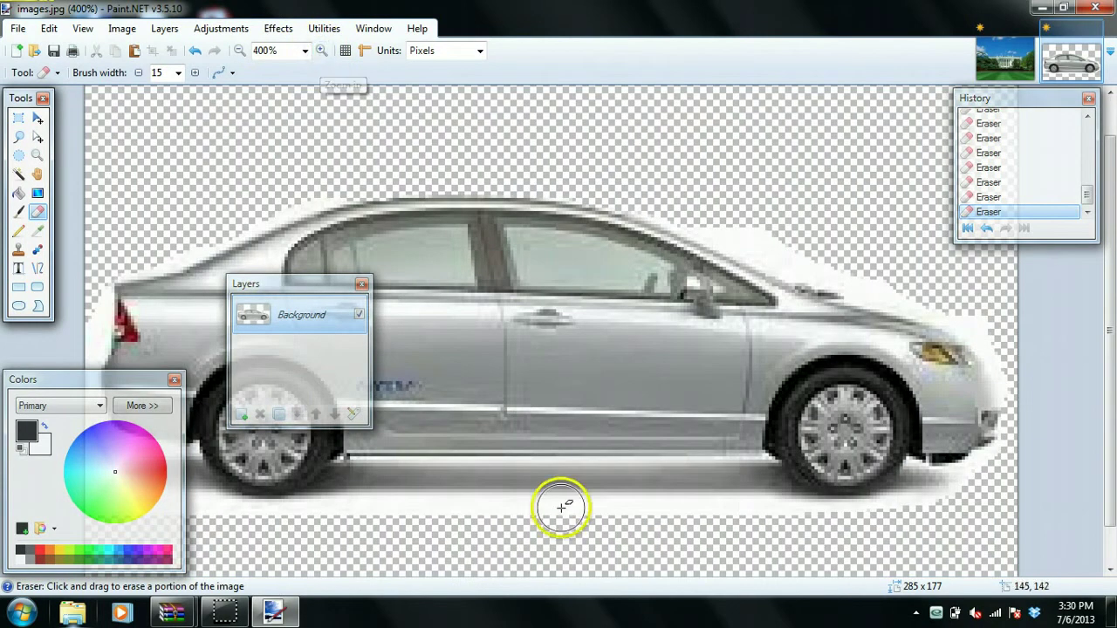
scroll(1111, 428, down, 2)
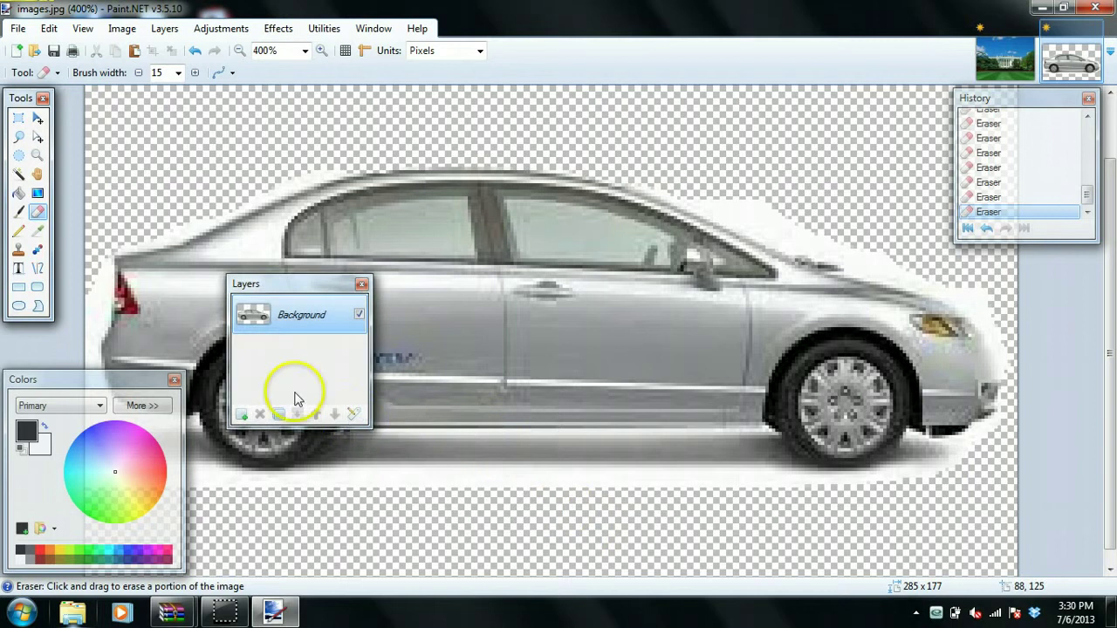
click(15, 119)
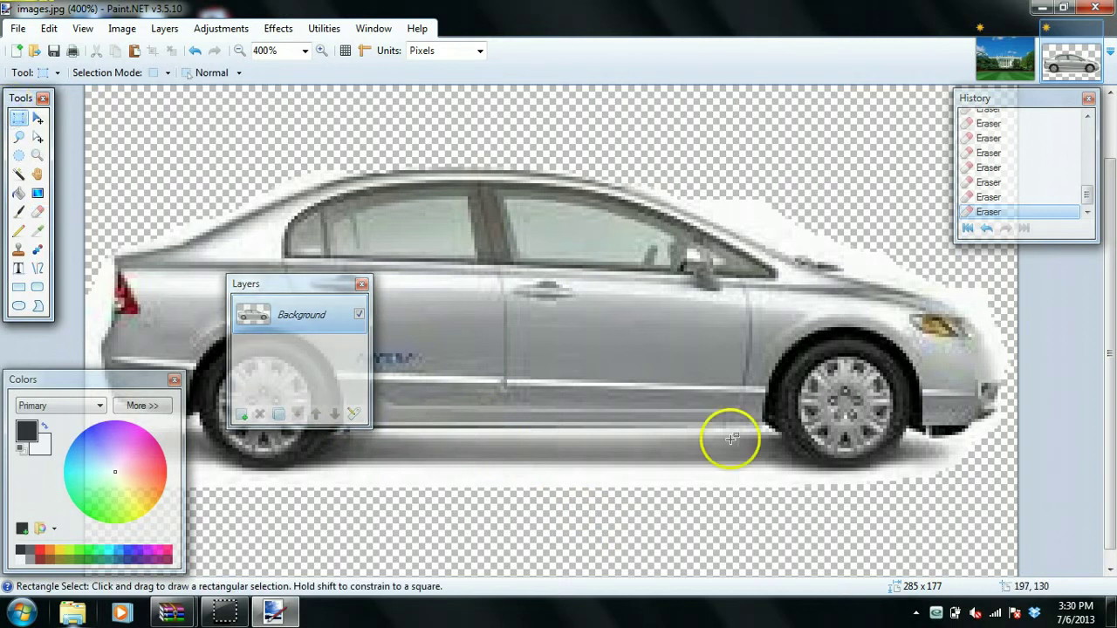
drag(765, 432, 407, 428)
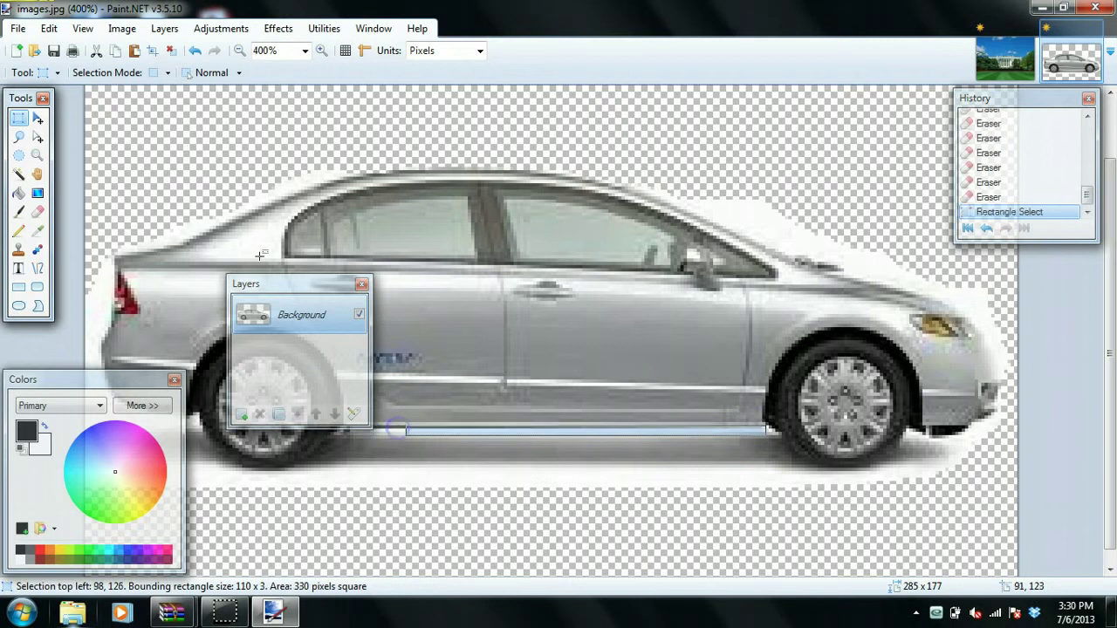
click(171, 50)
Move the Layers window off the rear half of the car and set the Eraser brush width to 35
drag(288, 286, 962, 358)
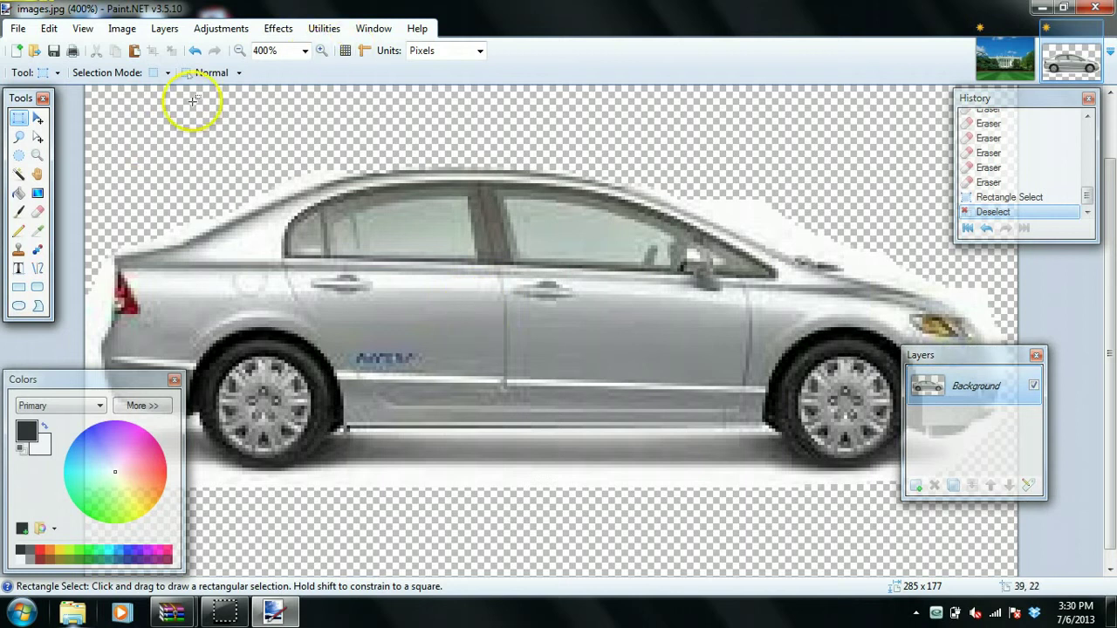
click(38, 213)
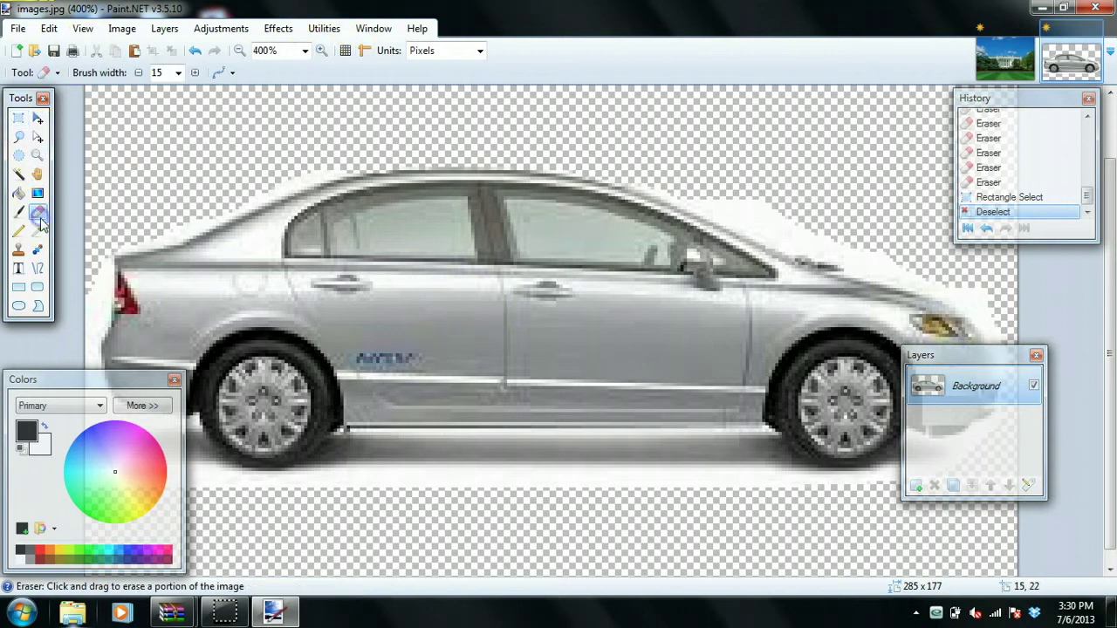
click(178, 73)
click(173, 240)
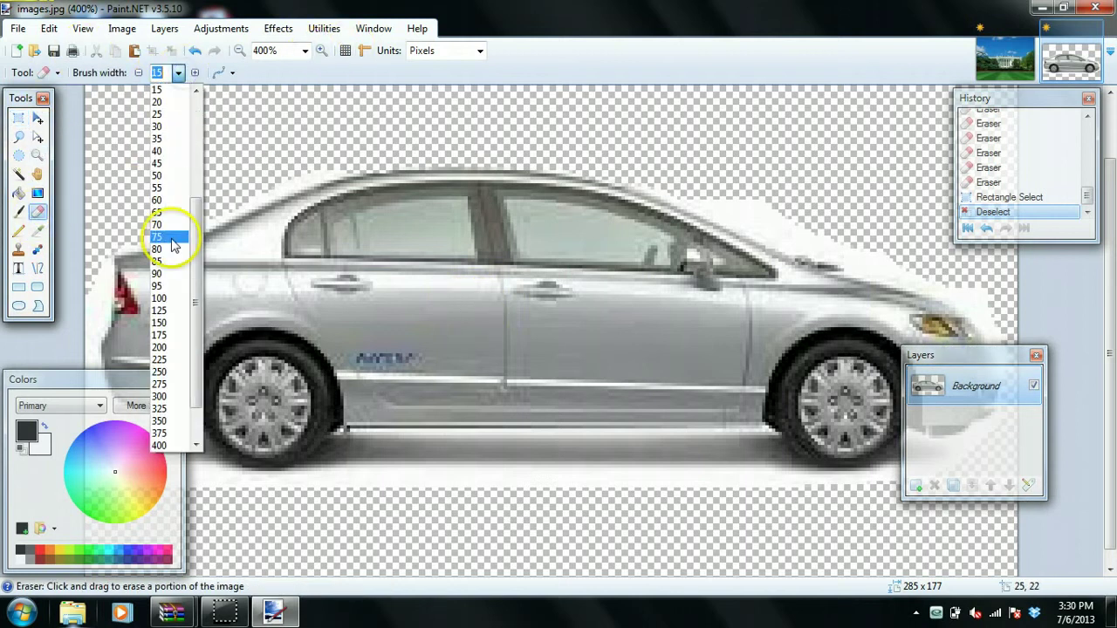
click(170, 286)
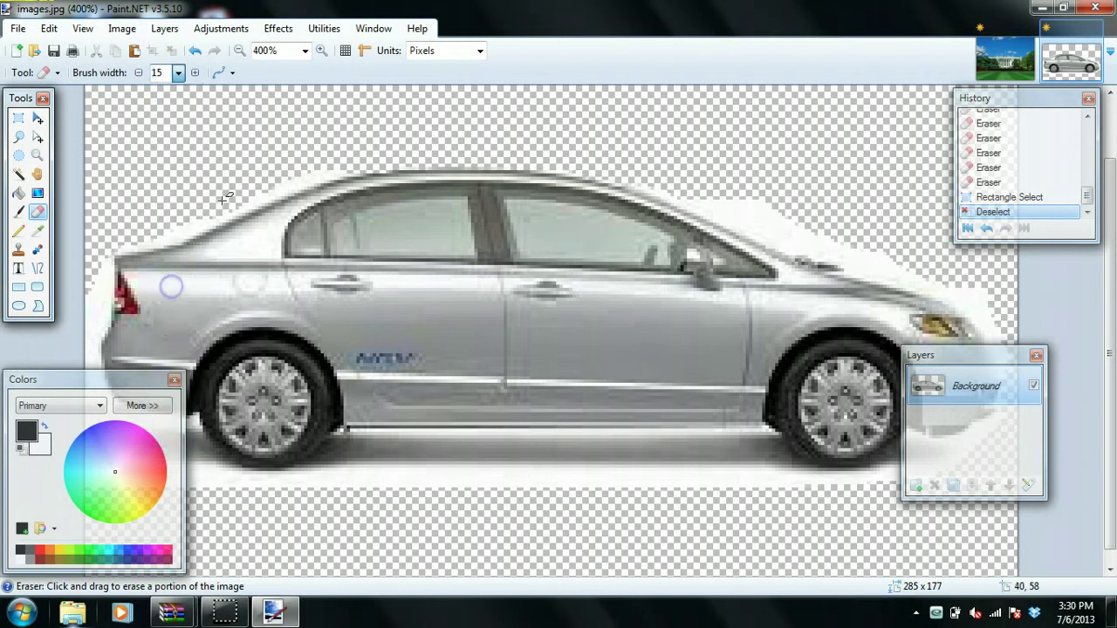
click(178, 72)
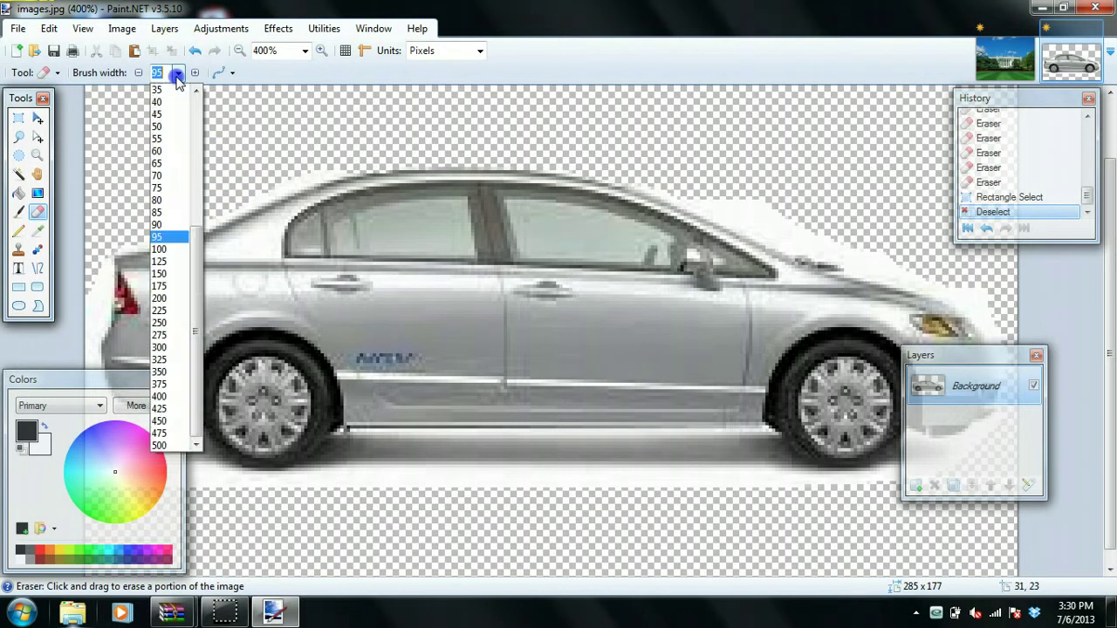
click(175, 164)
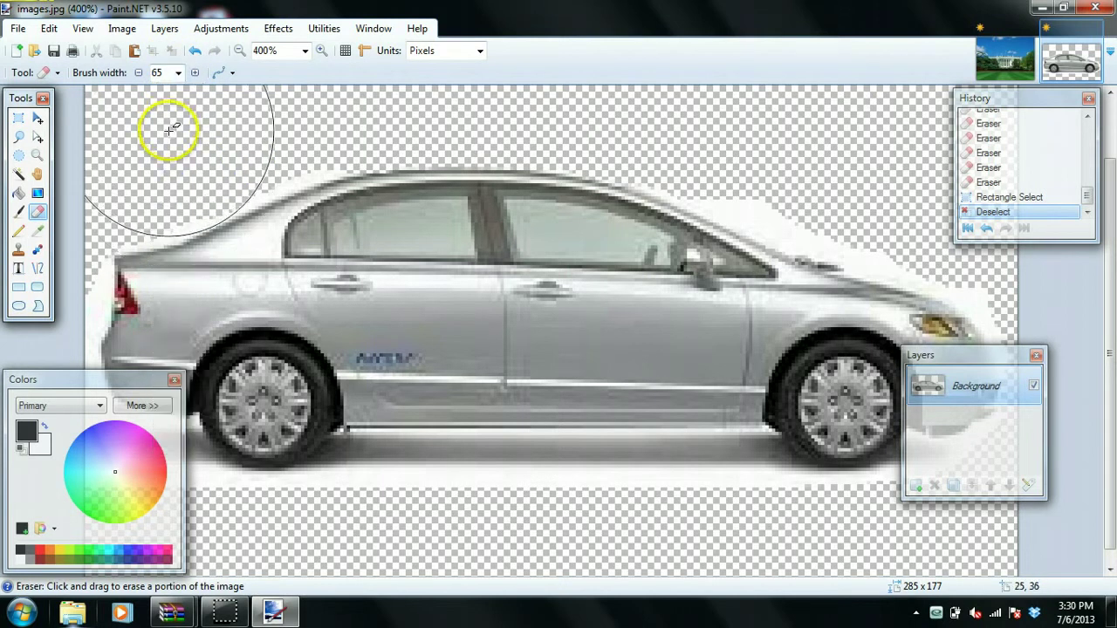
click(207, 105)
click(178, 73)
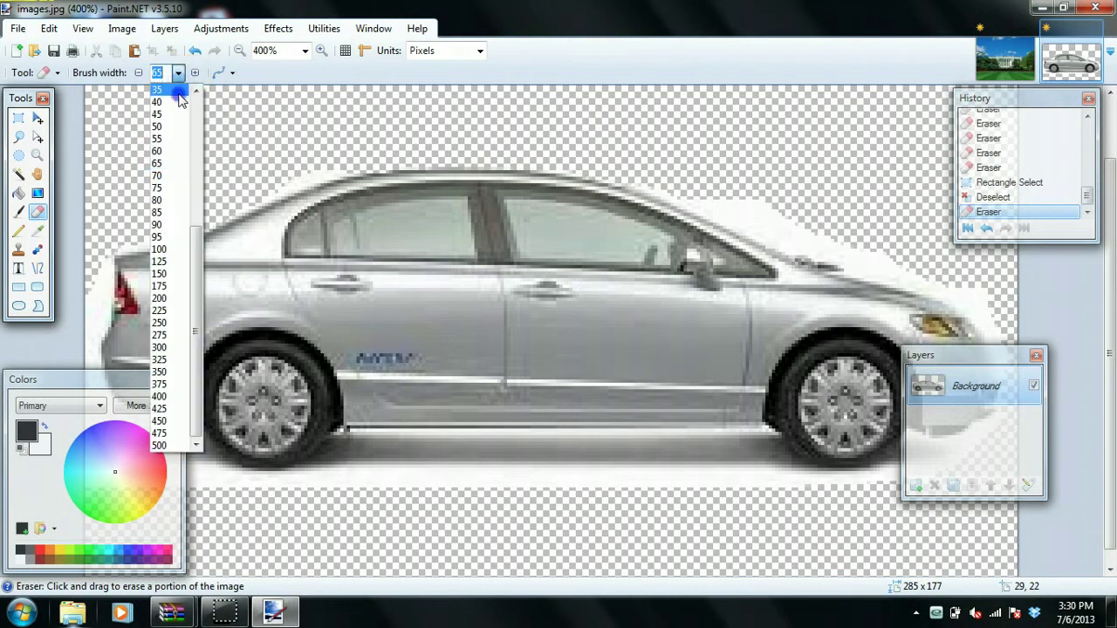
click(178, 93)
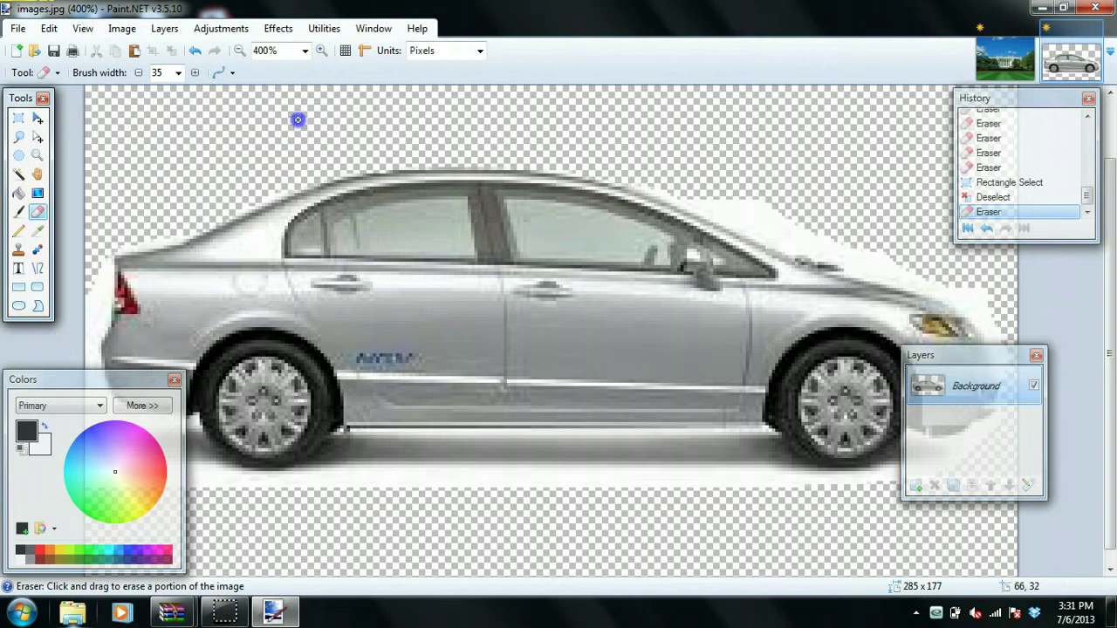
Erase the white fringe above the trunk and the rear roof slope with the 35-wide Eraser
drag(134, 197, 125, 162)
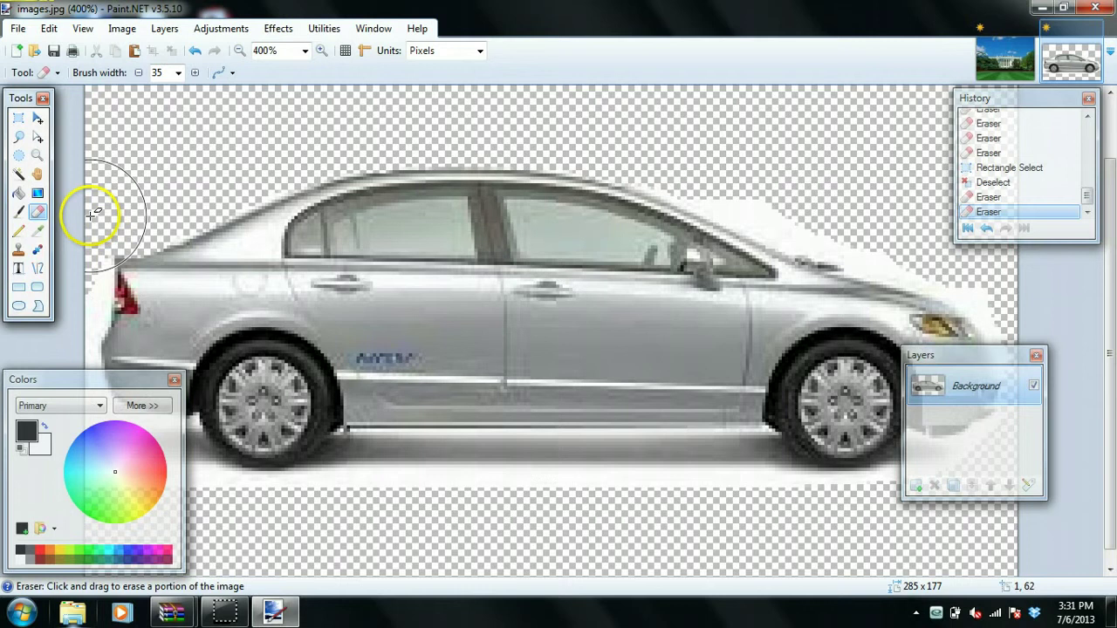
click(196, 54)
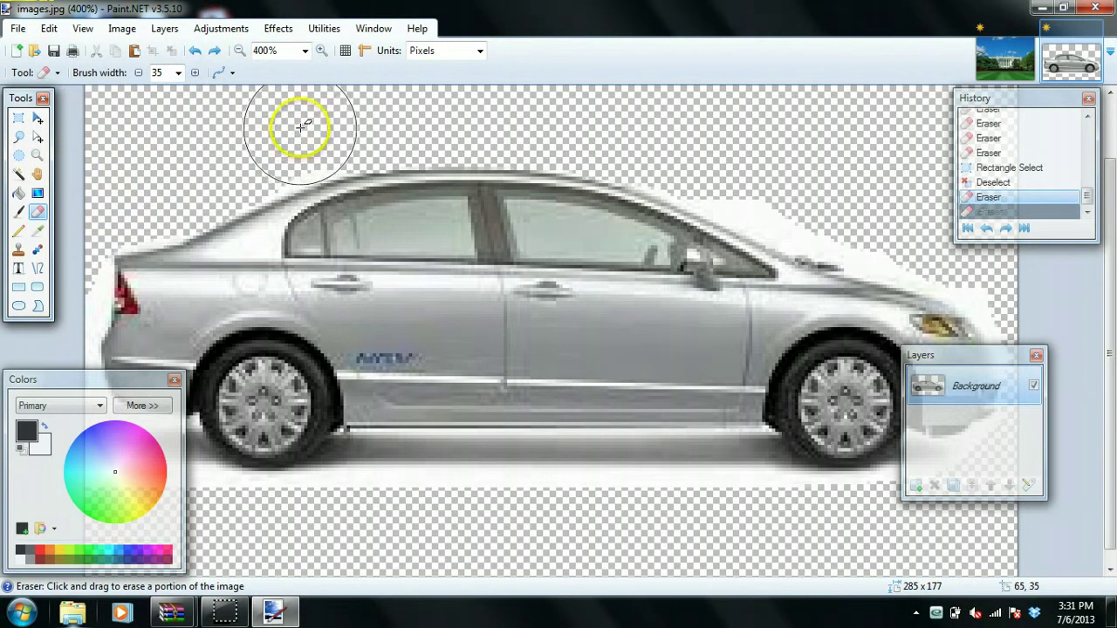
click(262, 138)
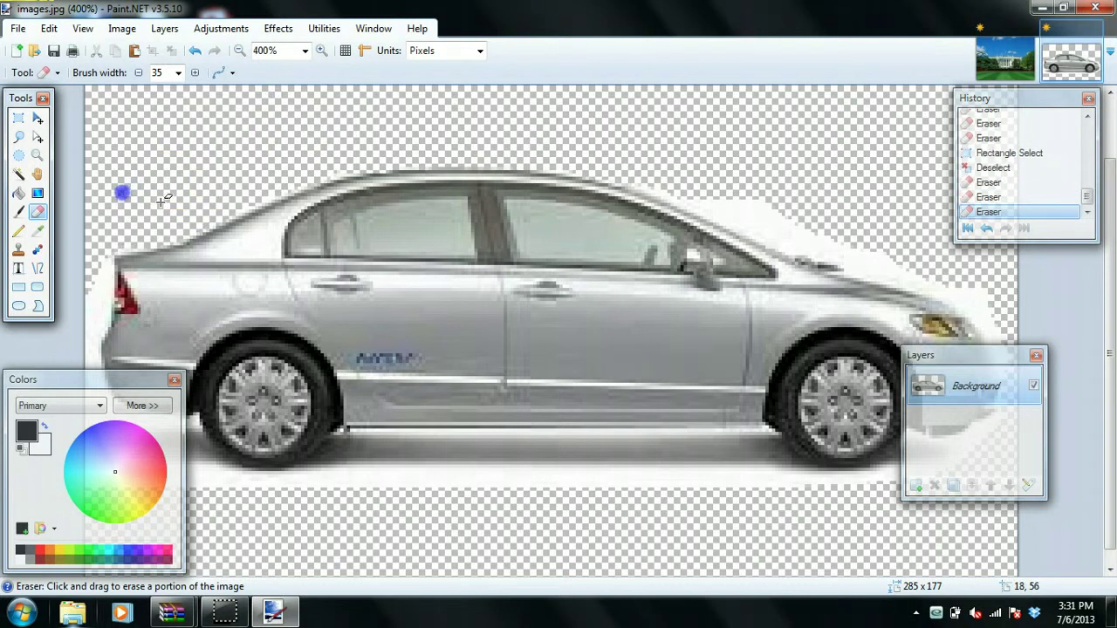
Move the Colors window off the rear bumper and erase the white background behind and below the bumper
drag(146, 380, 572, 341)
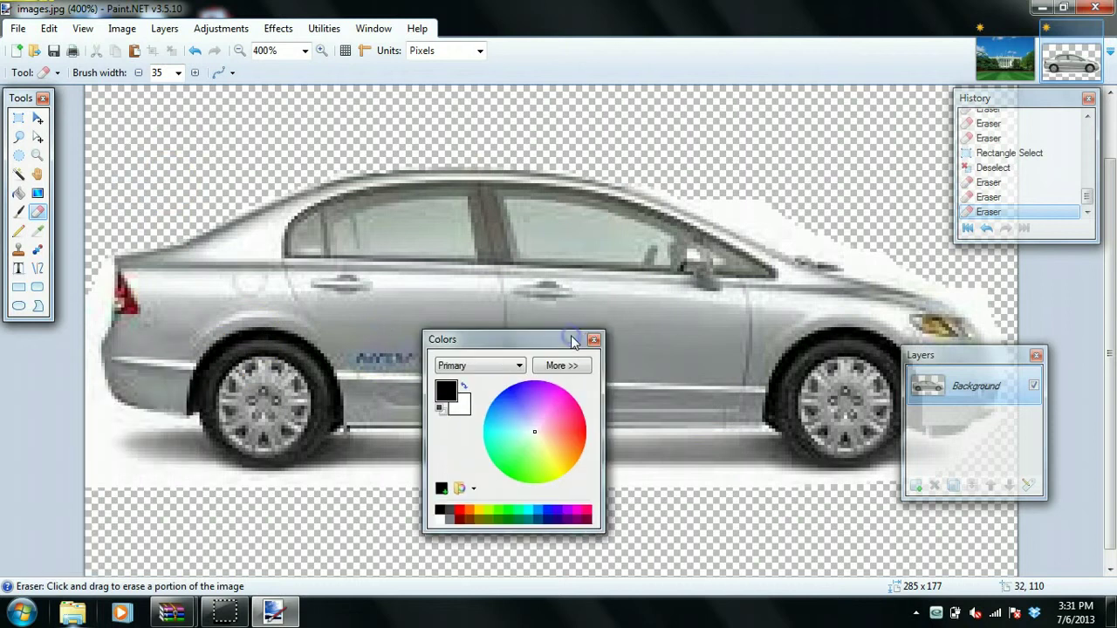
mouse_move(185, 473)
mouse_down()
mouse_move(128, 492)
mouse_move(81, 476)
mouse_up()
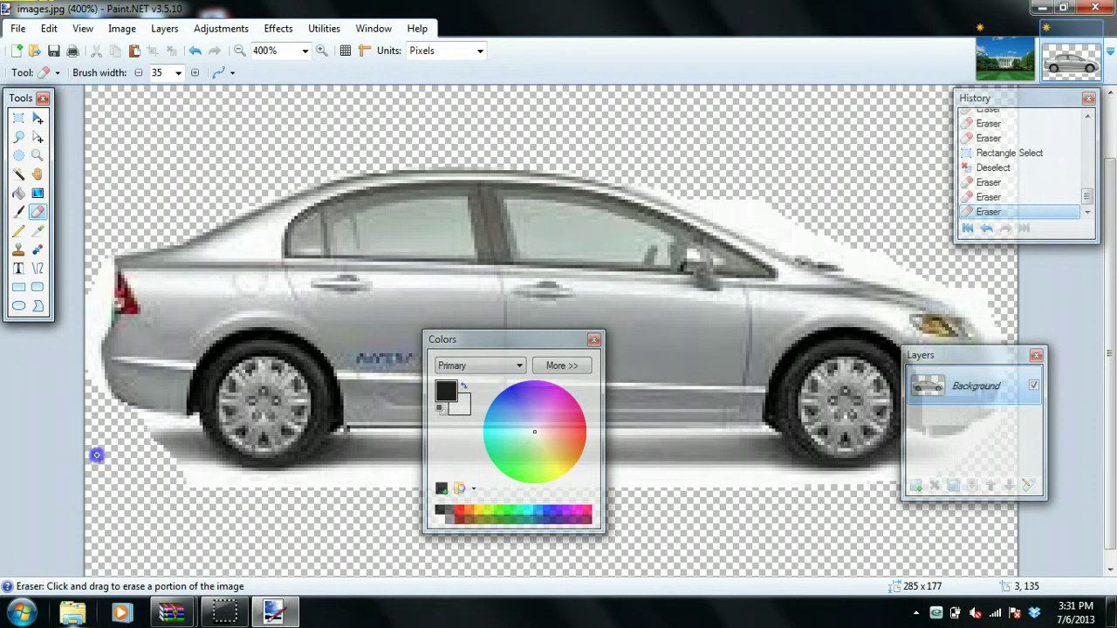
drag(97, 455, 54, 421)
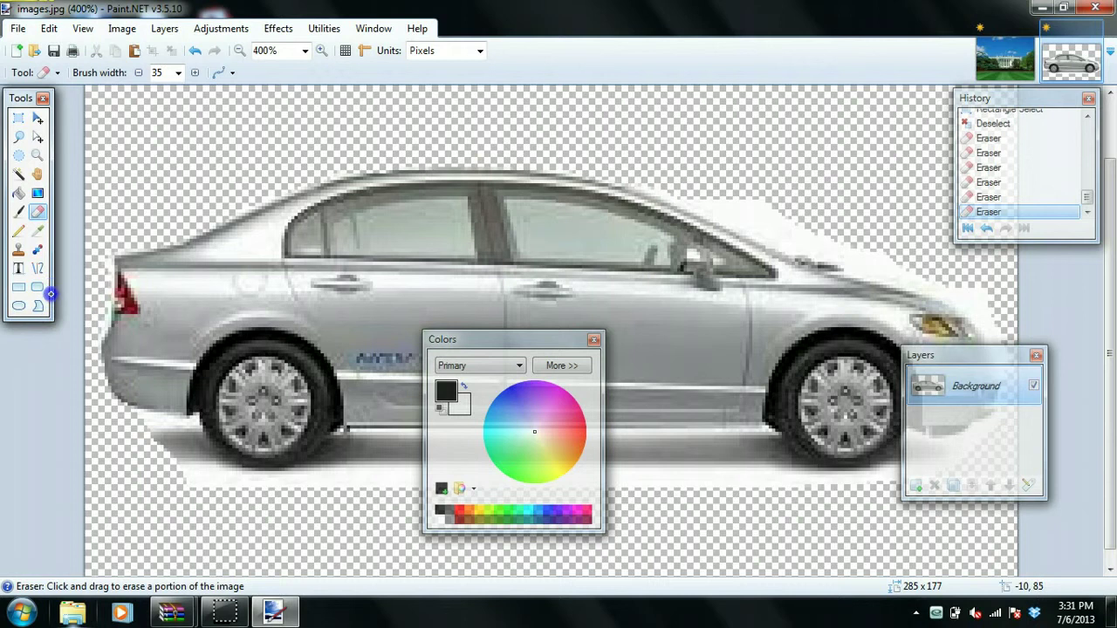
Erase the white strip beneath the car from the rear wheel to the front wheel, moving the Colors window off the car
mouse_move(131, 454)
mouse_down()
mouse_move(181, 493)
mouse_move(338, 562)
mouse_move(367, 549)
mouse_up()
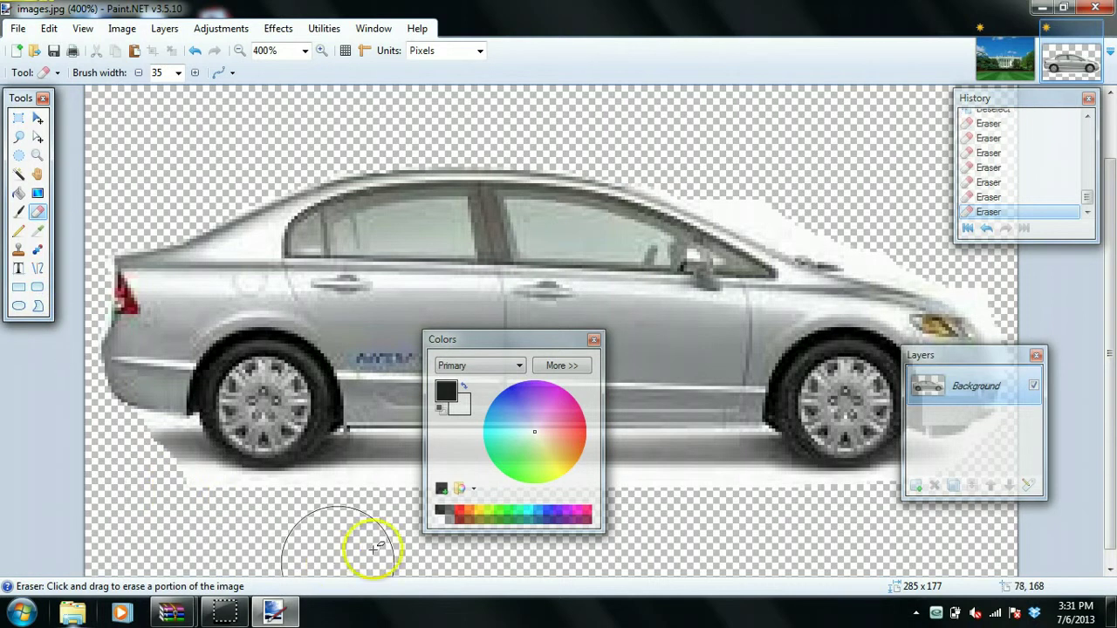
drag(564, 339, 40, 209)
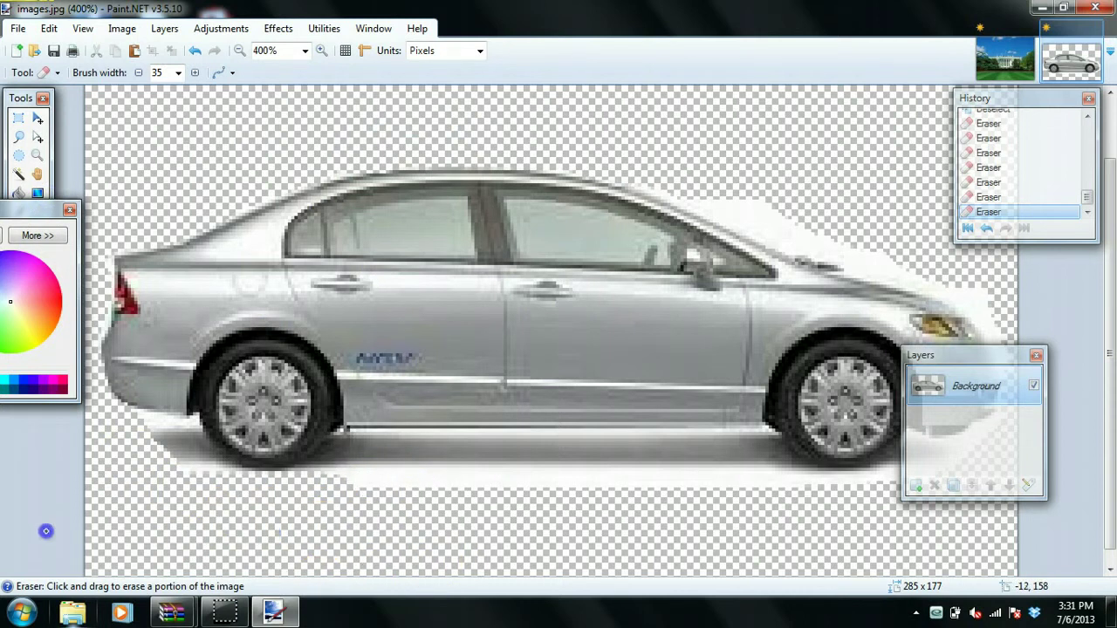
drag(232, 531, 805, 530)
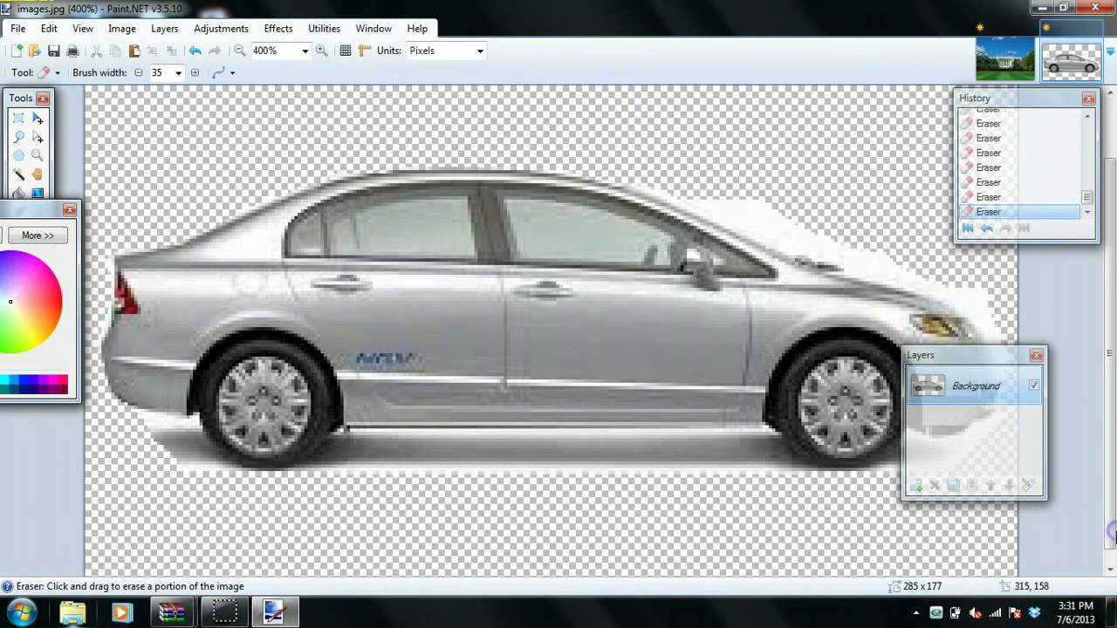
Move the Layers window off the front bumper and erase the white fringe along the windshield, hood and front end
drag(969, 360, 503, 185)
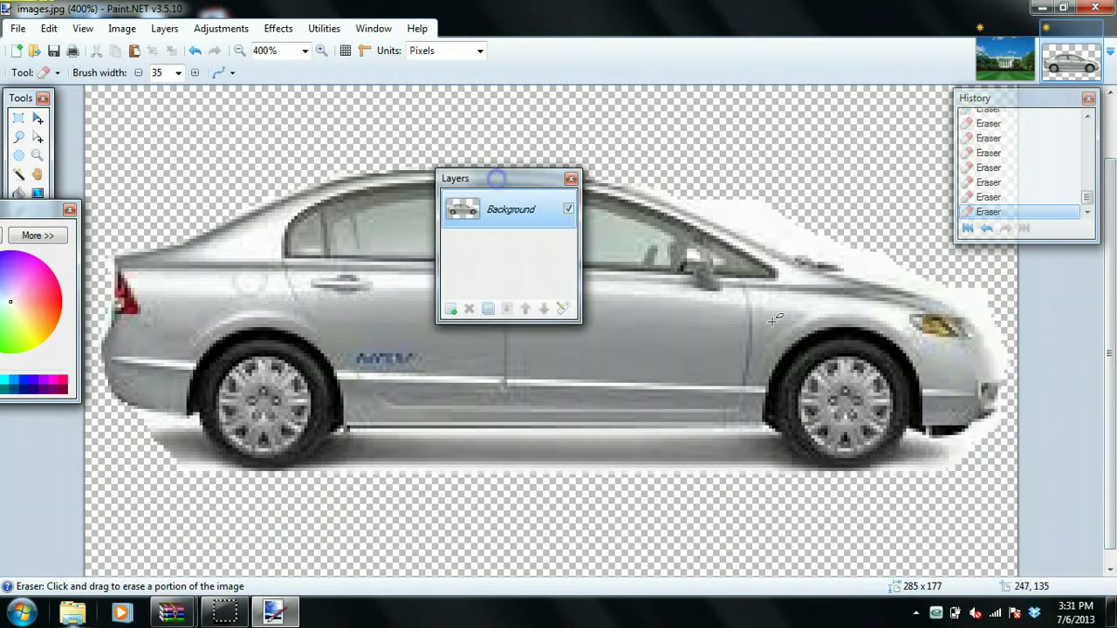
click(734, 167)
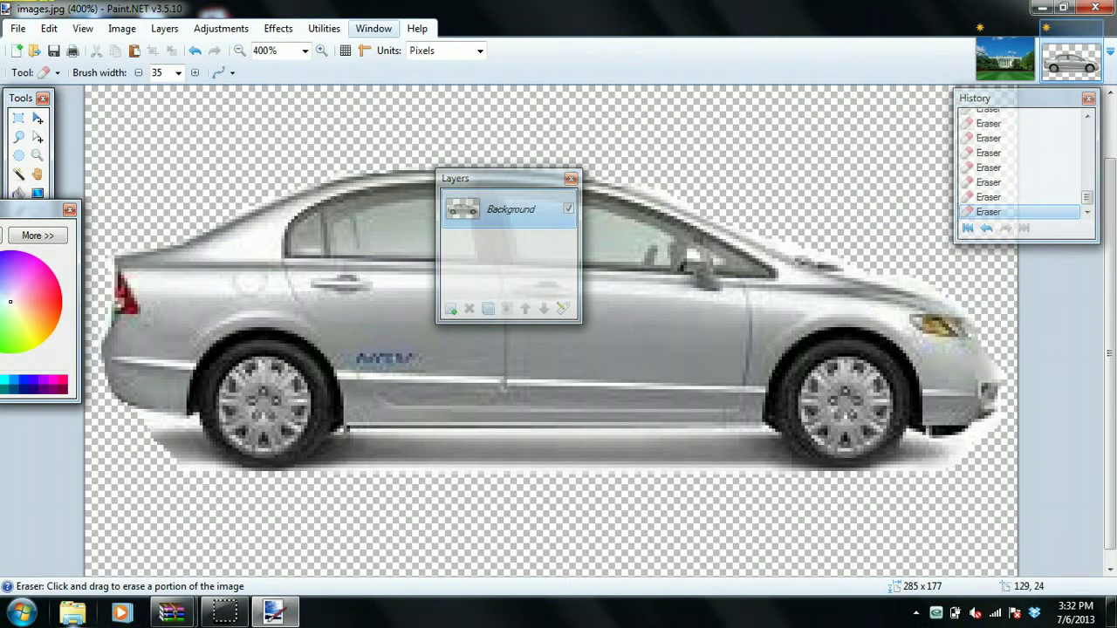
click(195, 50)
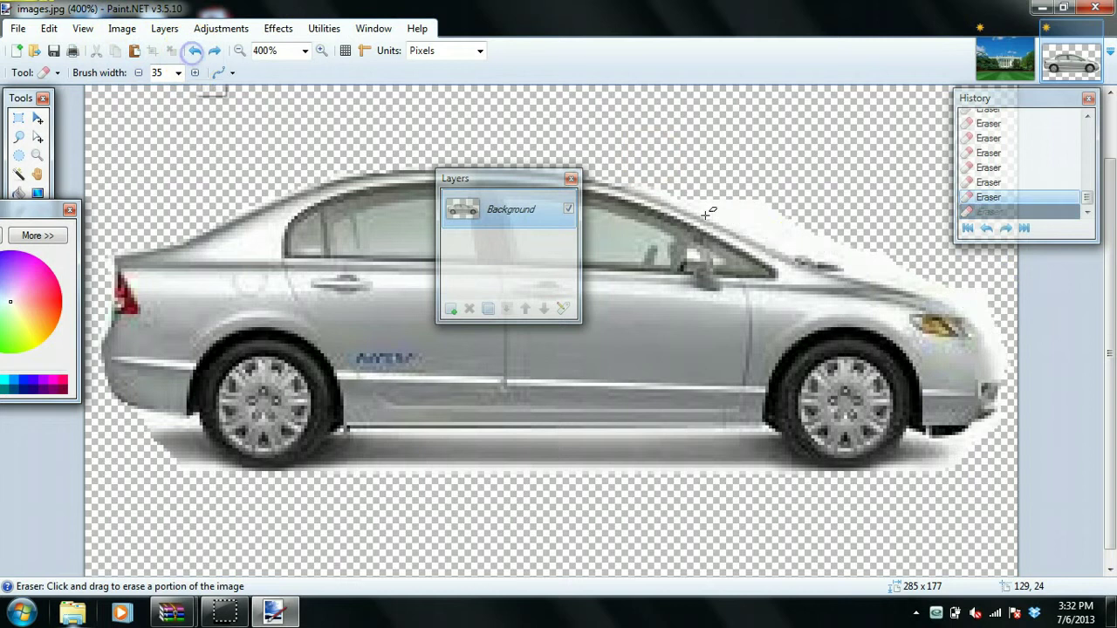
drag(775, 222, 743, 169)
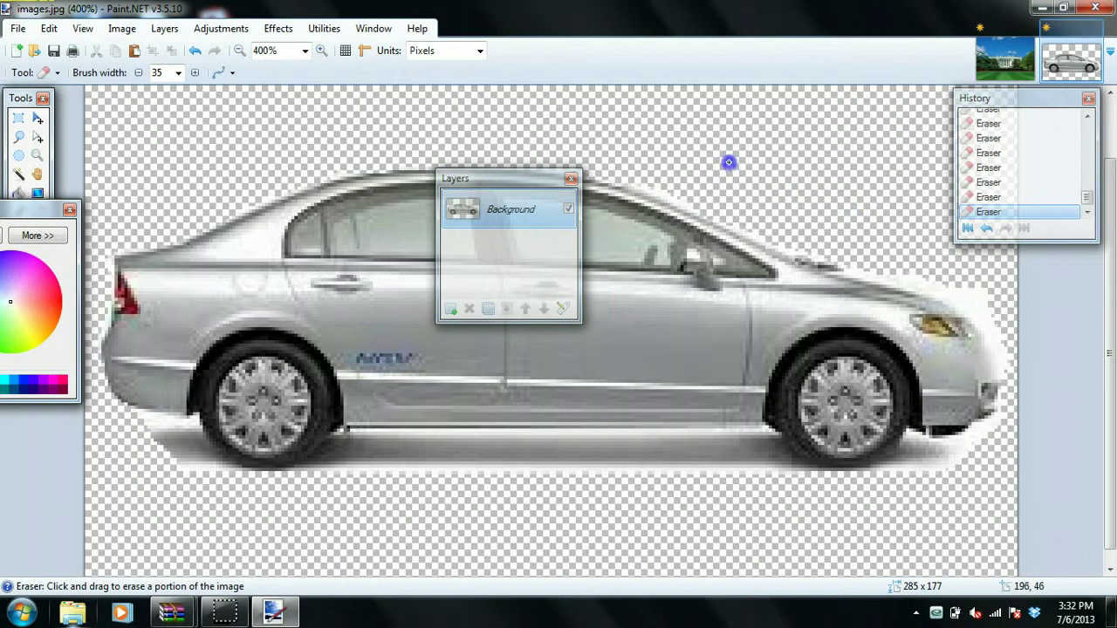
mouse_move(1017, 298)
mouse_down()
mouse_move(989, 282)
mouse_move(993, 264)
mouse_up()
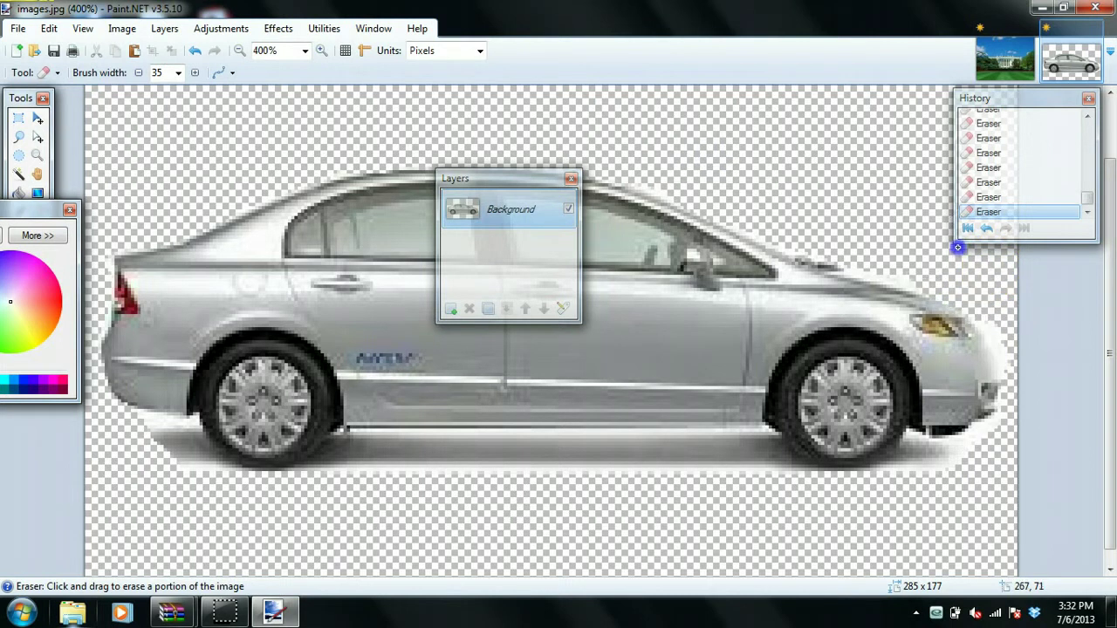
drag(1094, 385, 1018, 349)
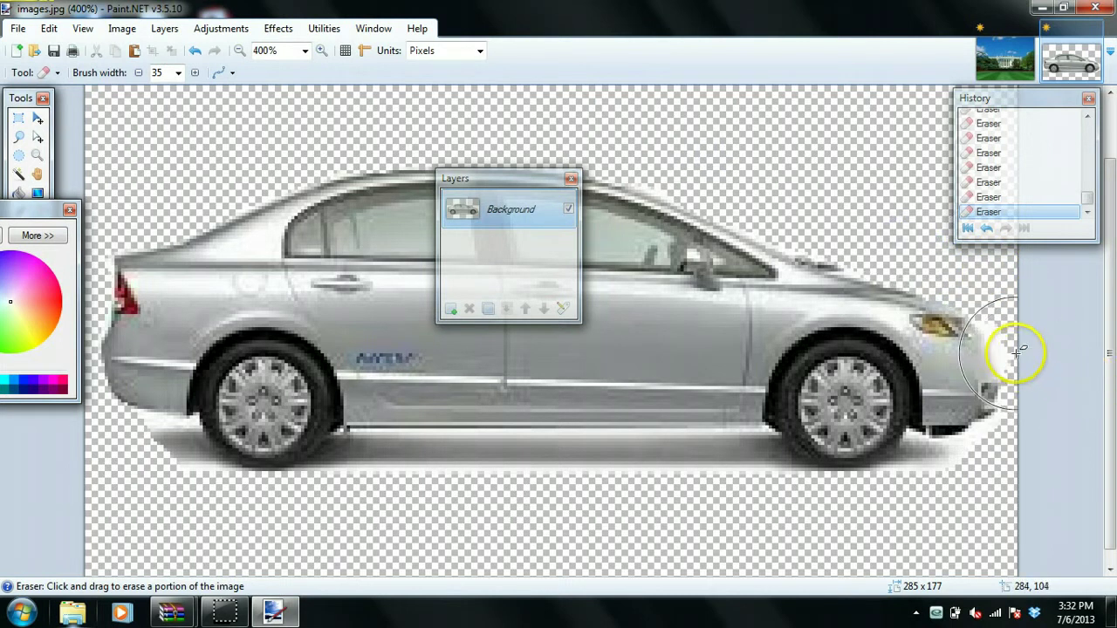
mouse_move(1057, 304)
mouse_down()
mouse_move(1007, 344)
mouse_move(959, 318)
mouse_up()
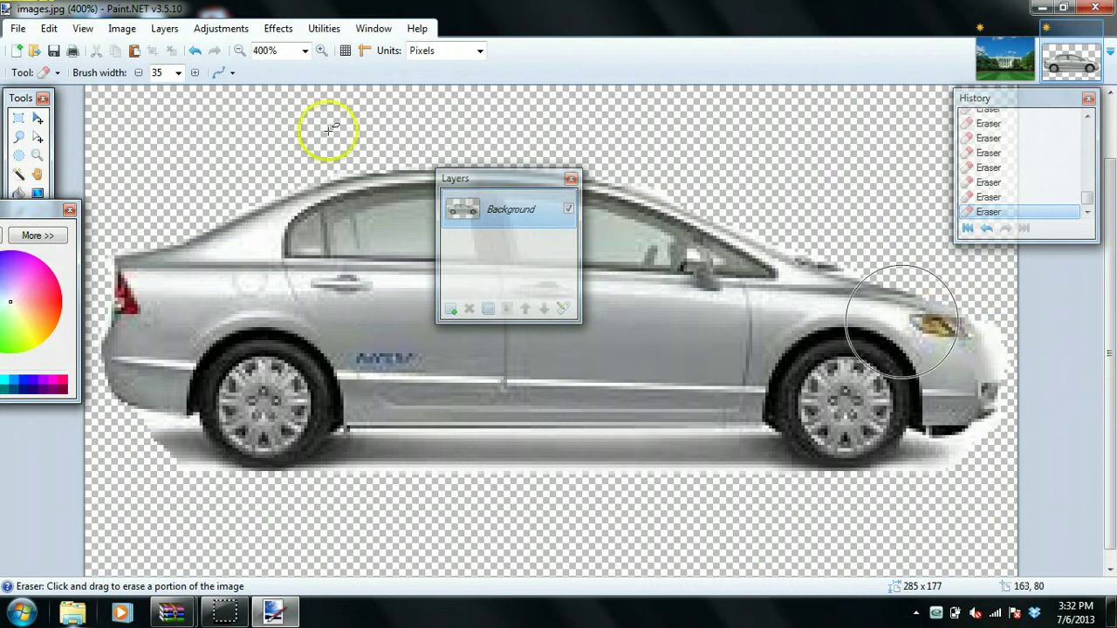
Erase the shadow behind the rear wheel and the ground shadow under the car between the two wheels
mouse_move(262, 474)
mouse_down()
mouse_move(221, 488)
mouse_move(177, 470)
mouse_move(143, 469)
mouse_up()
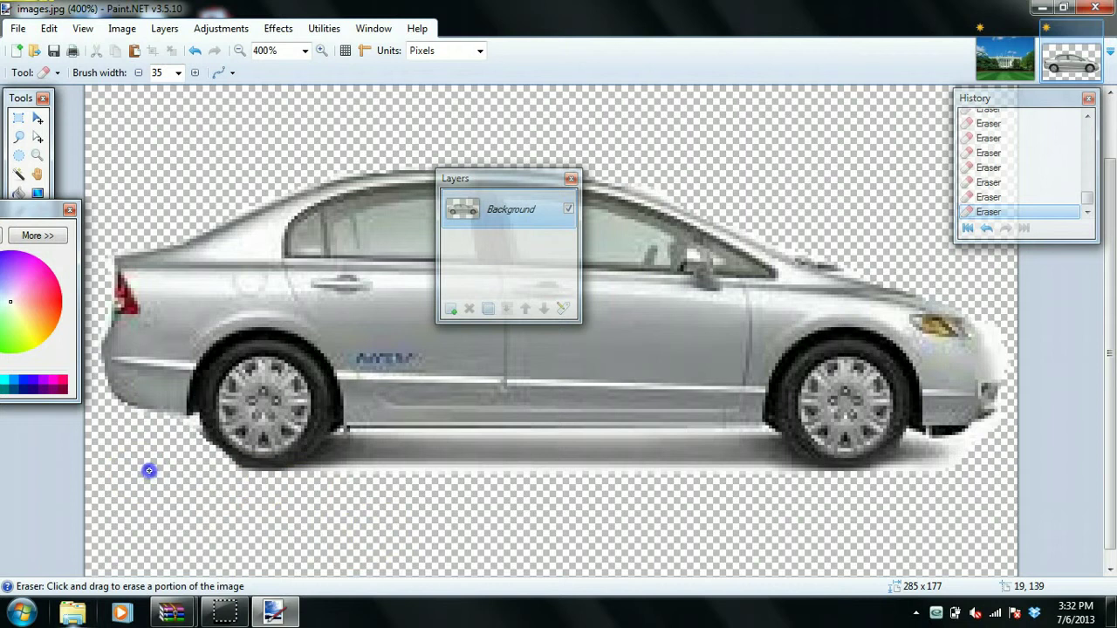
drag(336, 532, 382, 486)
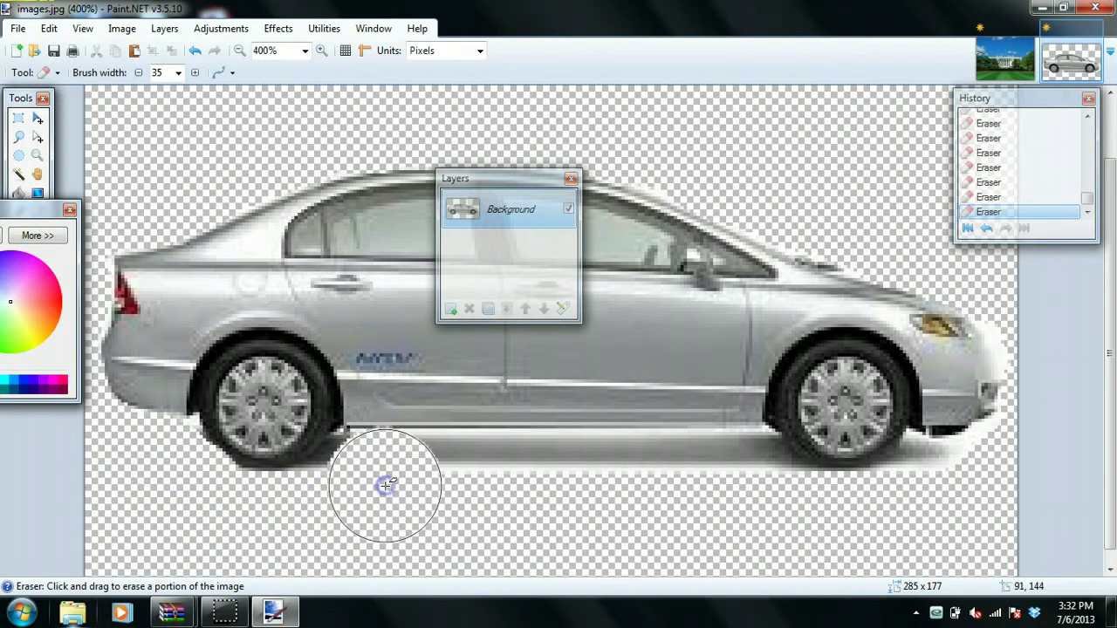
click(387, 488)
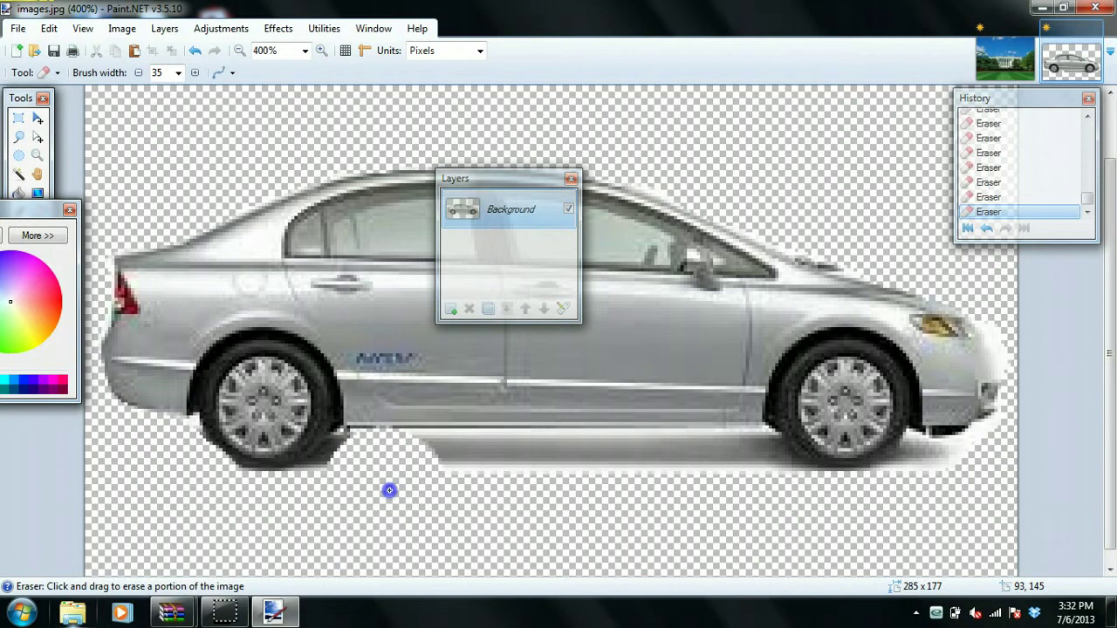
drag(390, 491, 680, 490)
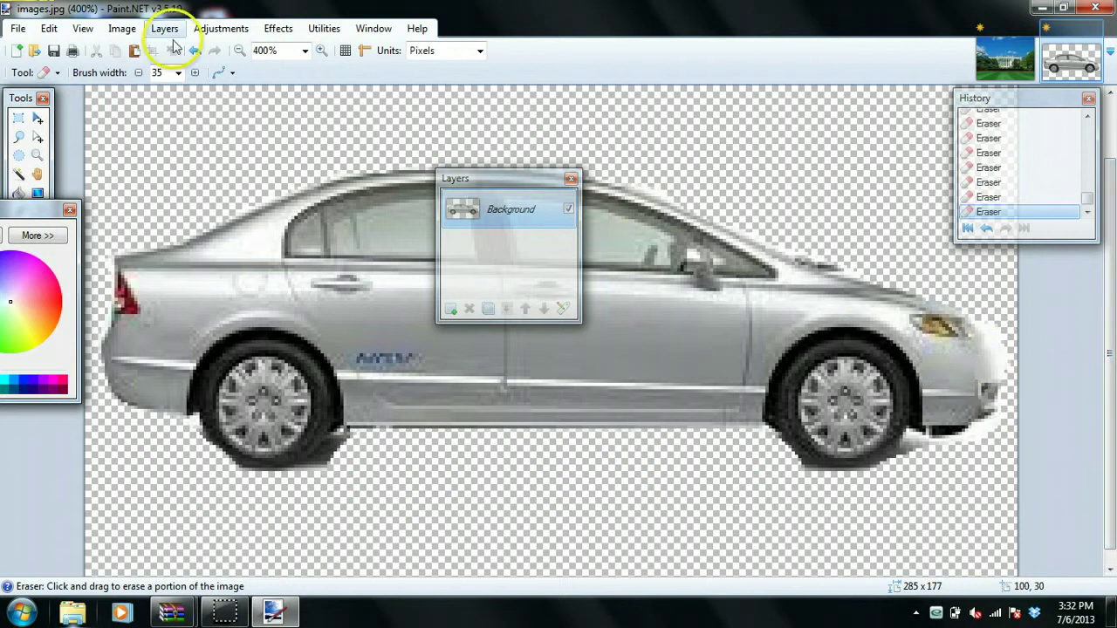
Set the Eraser brush width to 5 and move the Layers window off the car's roof and doors
click(178, 73)
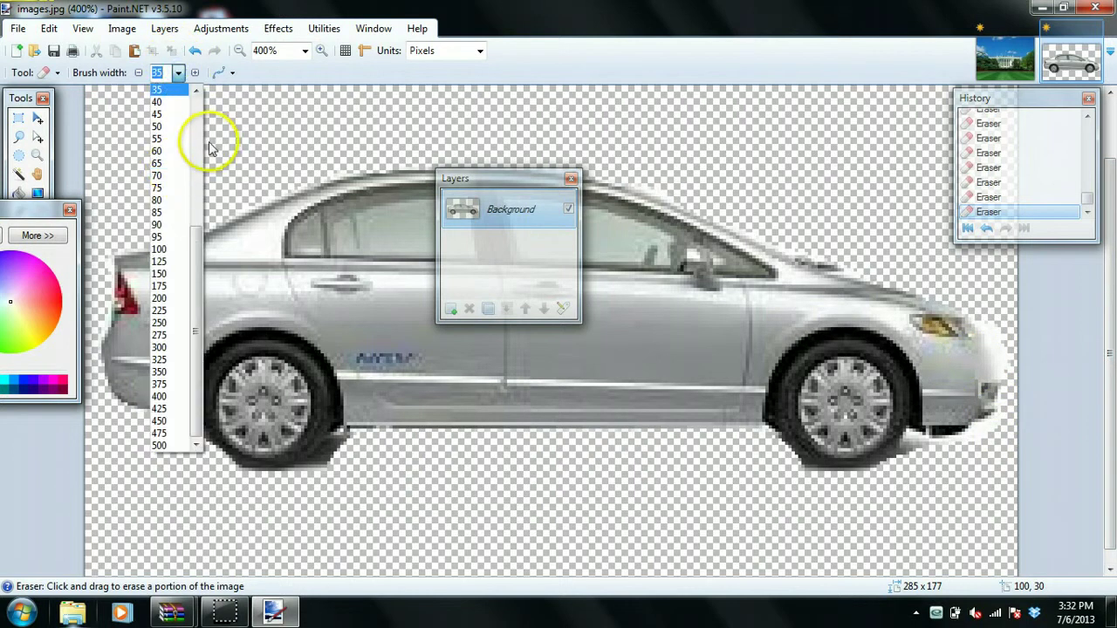
scroll(196, 142, up, 5)
click(178, 139)
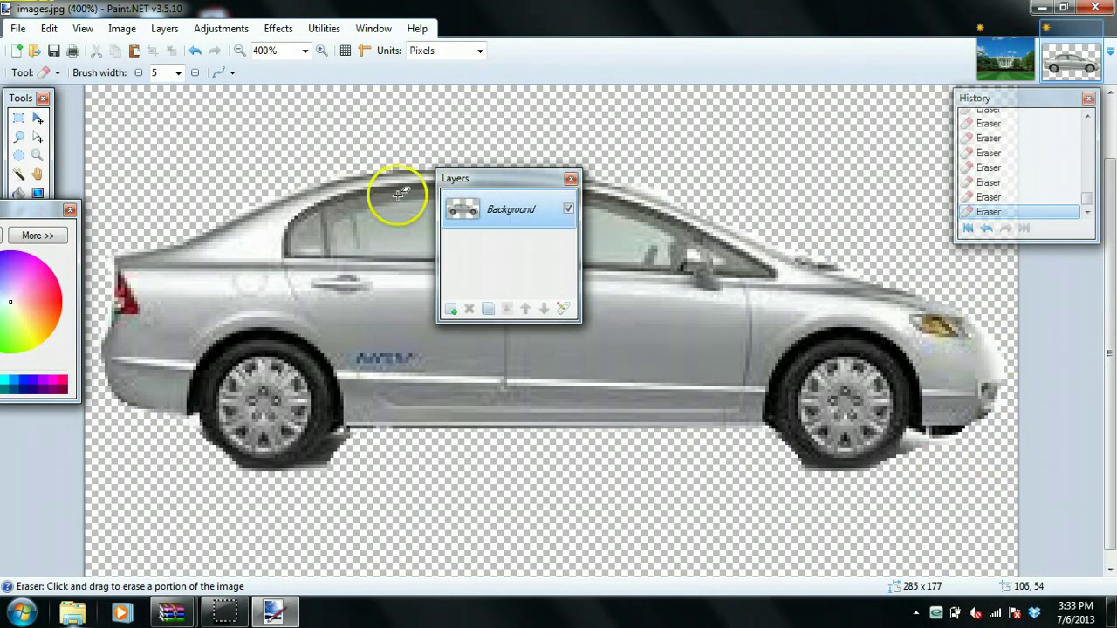
drag(476, 180, 780, 71)
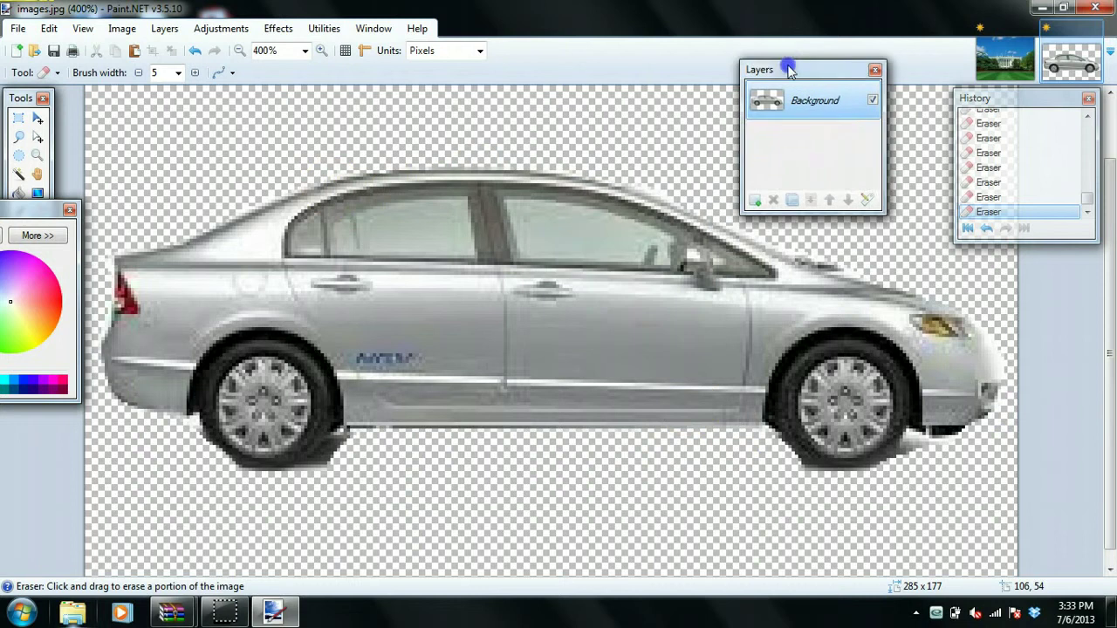
Select the whole car in images.jpg with a tight rectangular selection of about 279 x 94 pixels
click(240, 51)
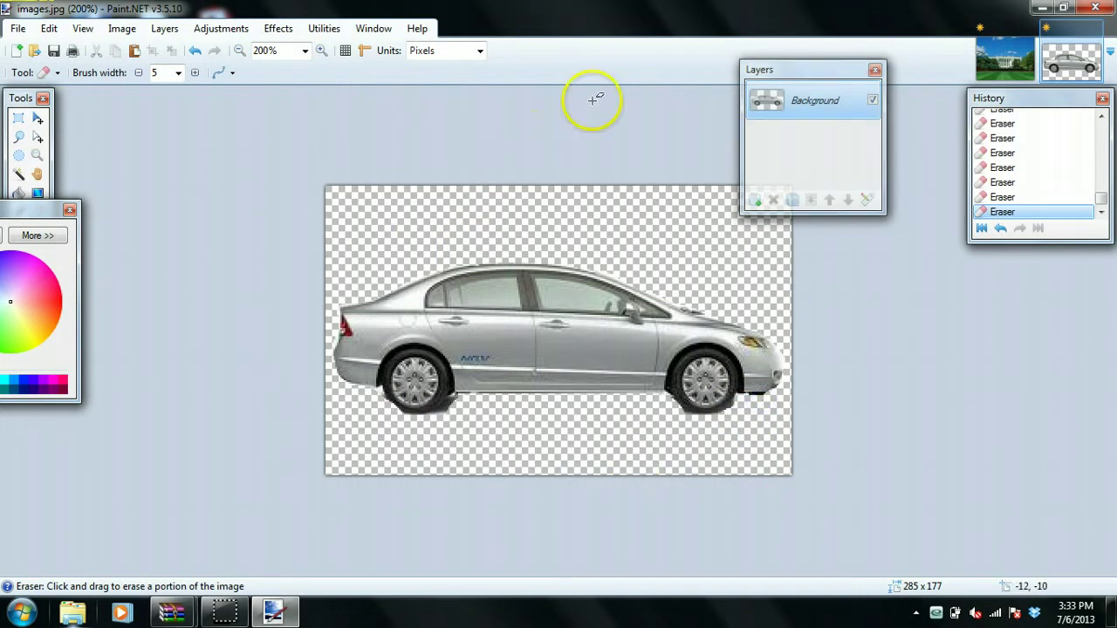
click(18, 120)
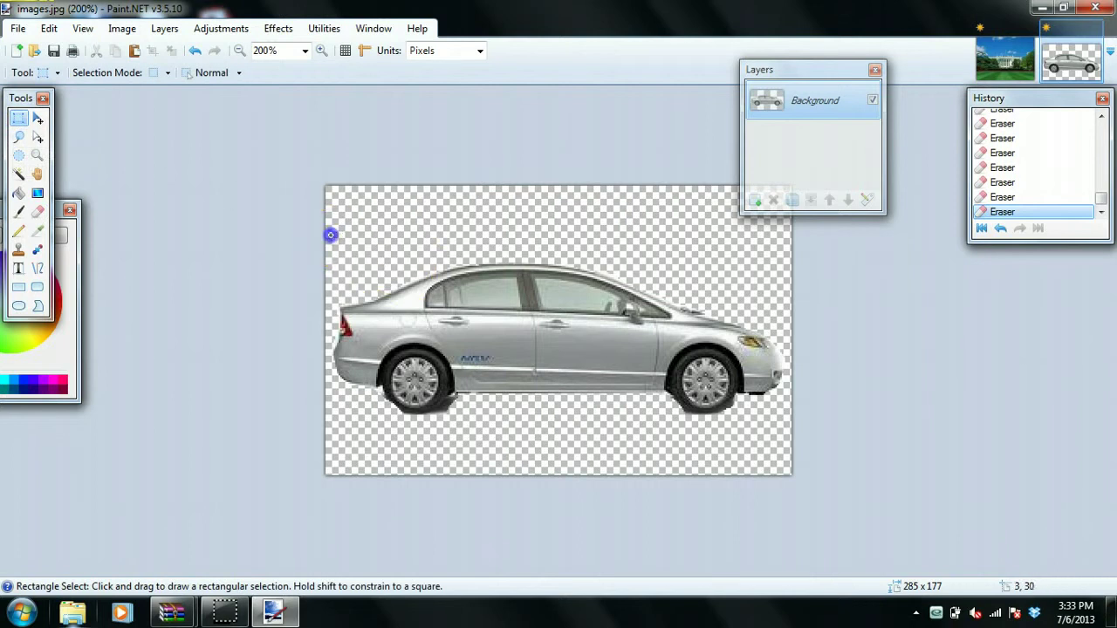
drag(331, 234, 785, 419)
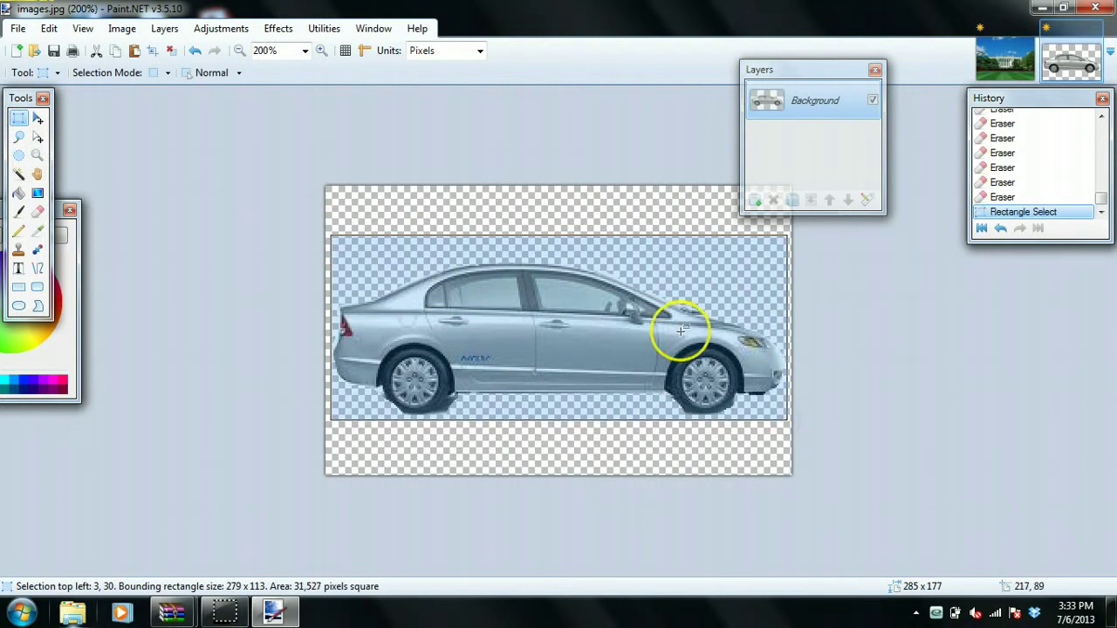
click(444, 203)
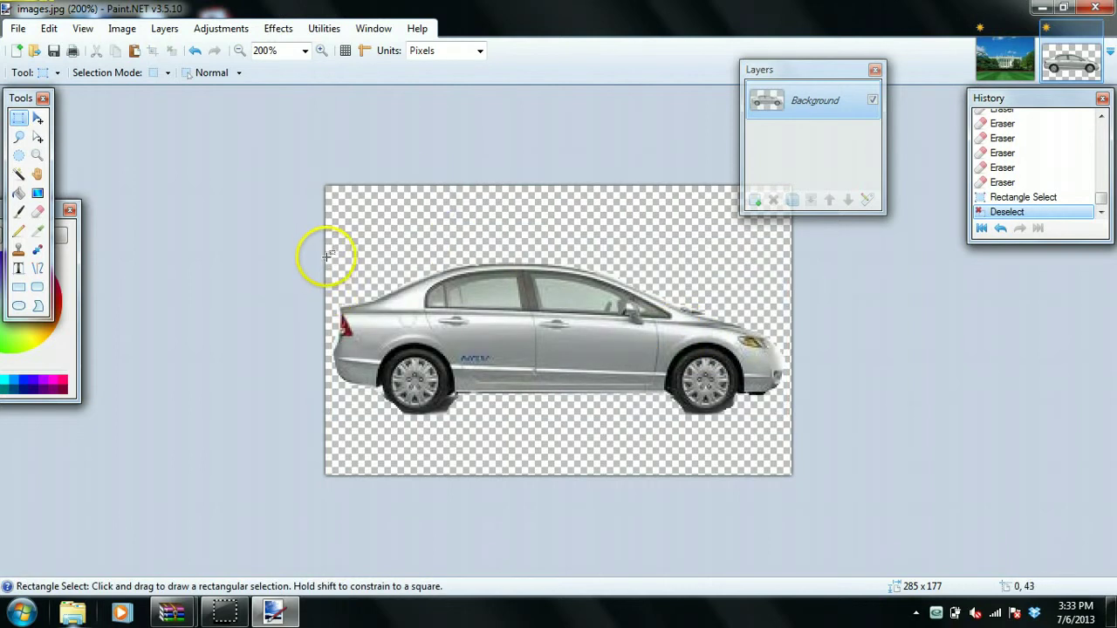
drag(327, 248, 362, 247)
click(387, 237)
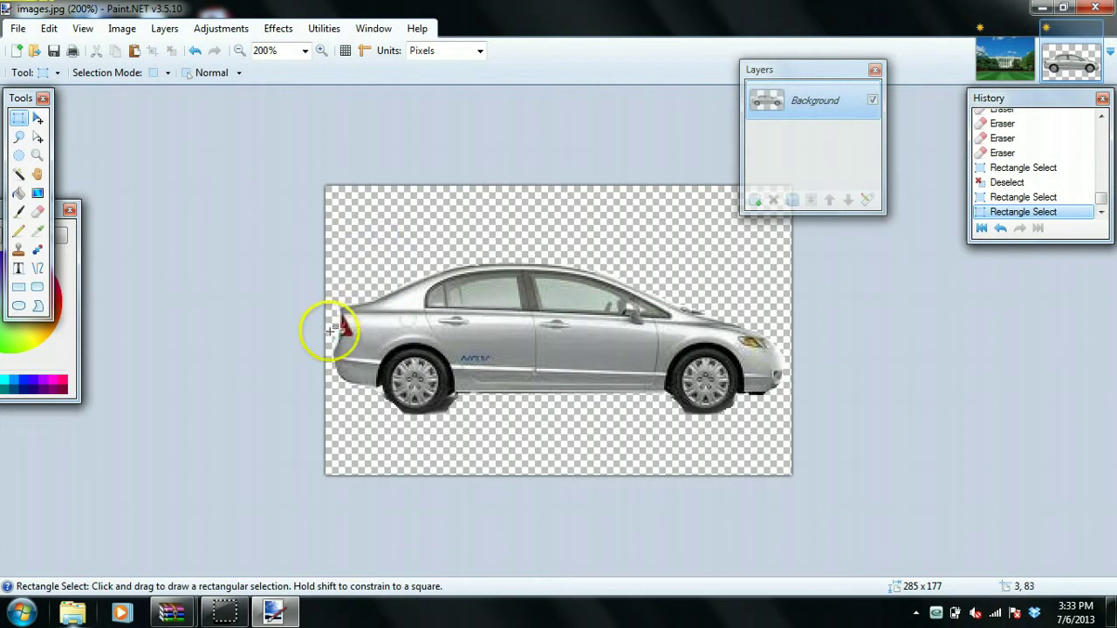
drag(331, 413, 786, 259)
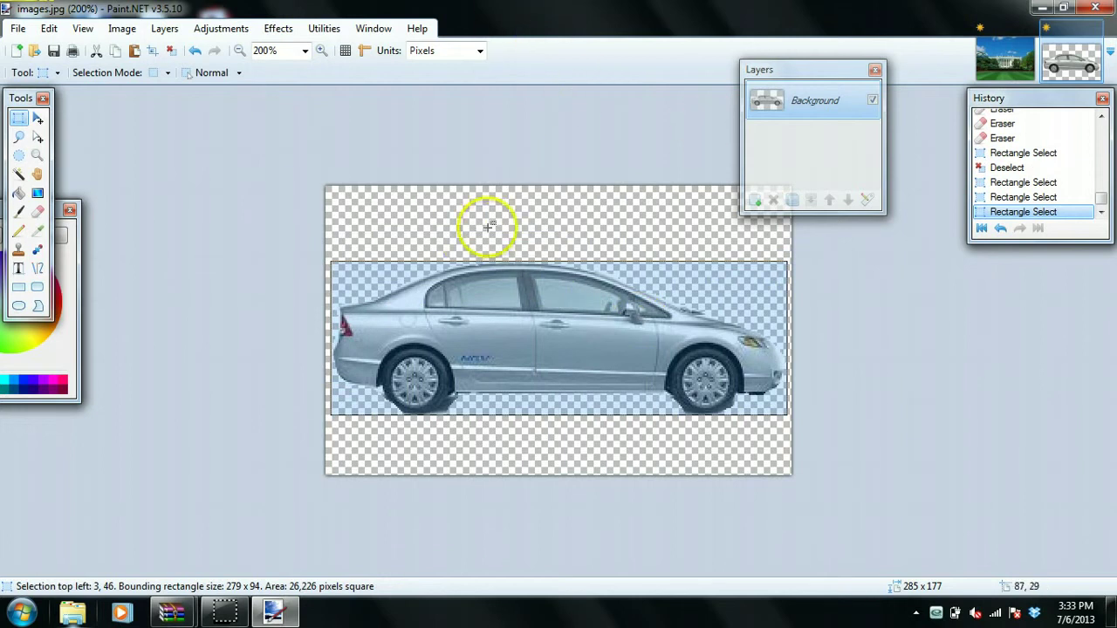
Try pasting the car onto the White House picture's Background layer with the canvas size kept, scaled to about 215 x 80 pixels and moved down
click(1014, 58)
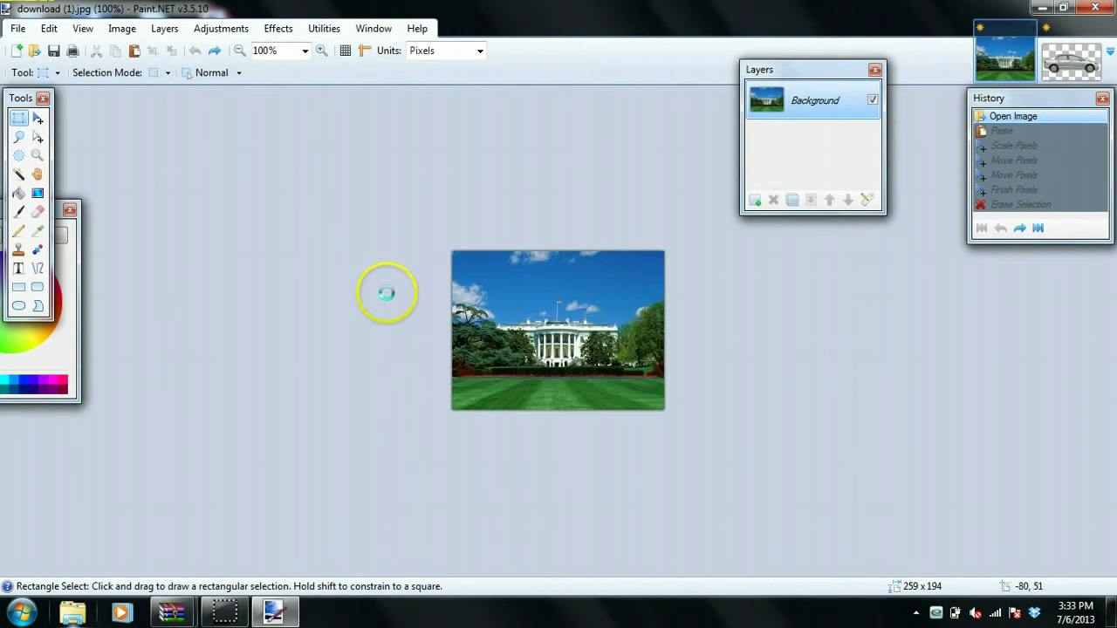
key(ctrl+v)
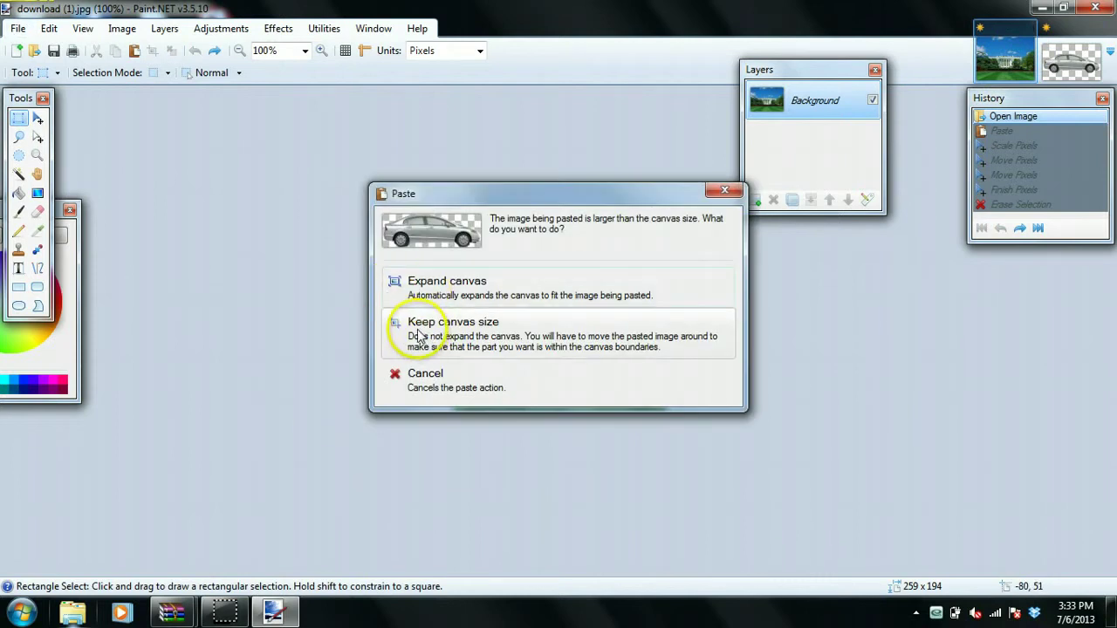
click(418, 332)
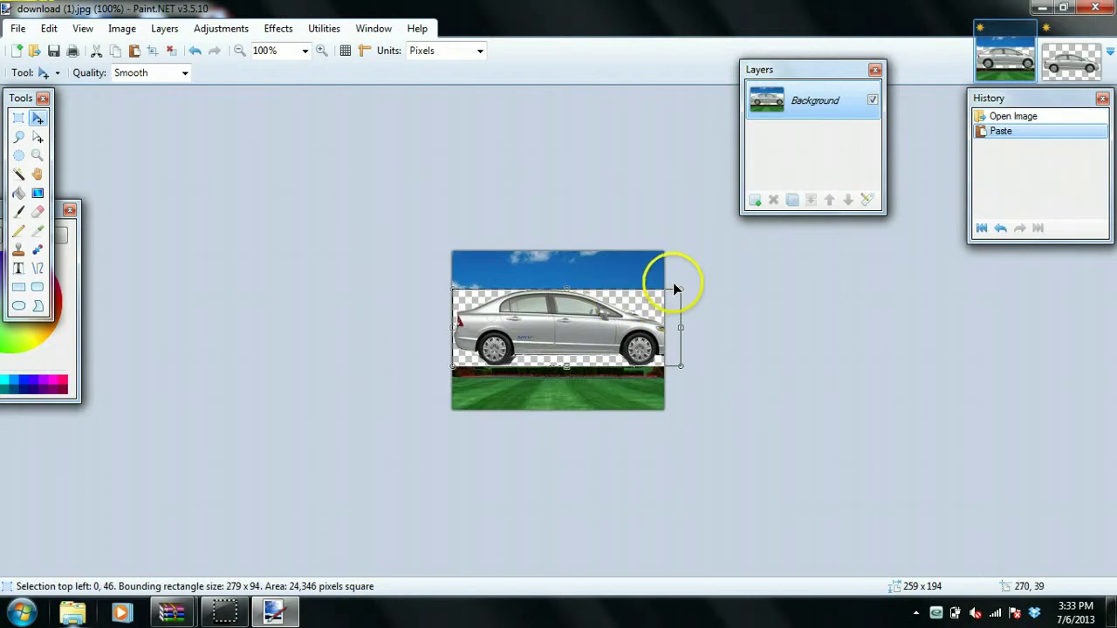
drag(680, 288, 629, 301)
drag(541, 329, 583, 419)
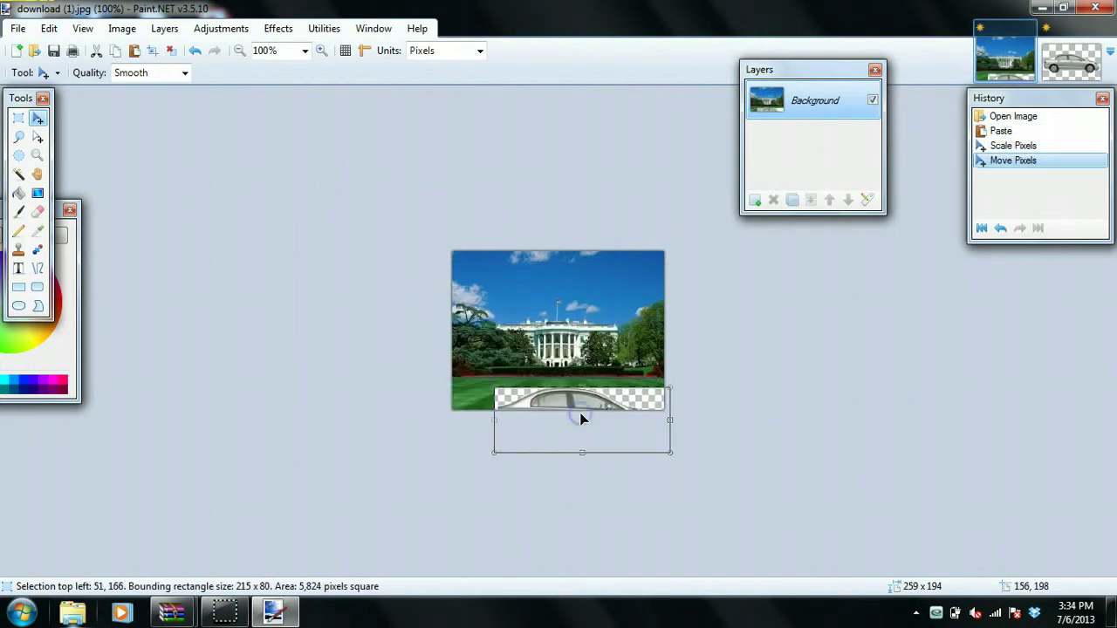
Erase the pasted car selection and undo every change back to the originally opened White House picture
key(Delete)
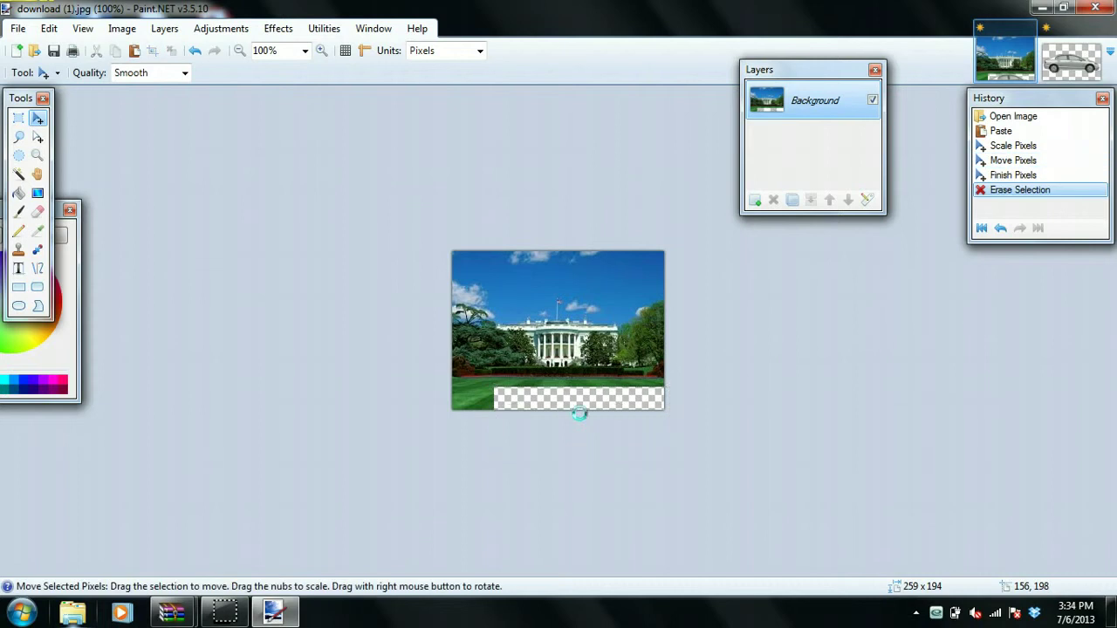
click(196, 51)
click(195, 52)
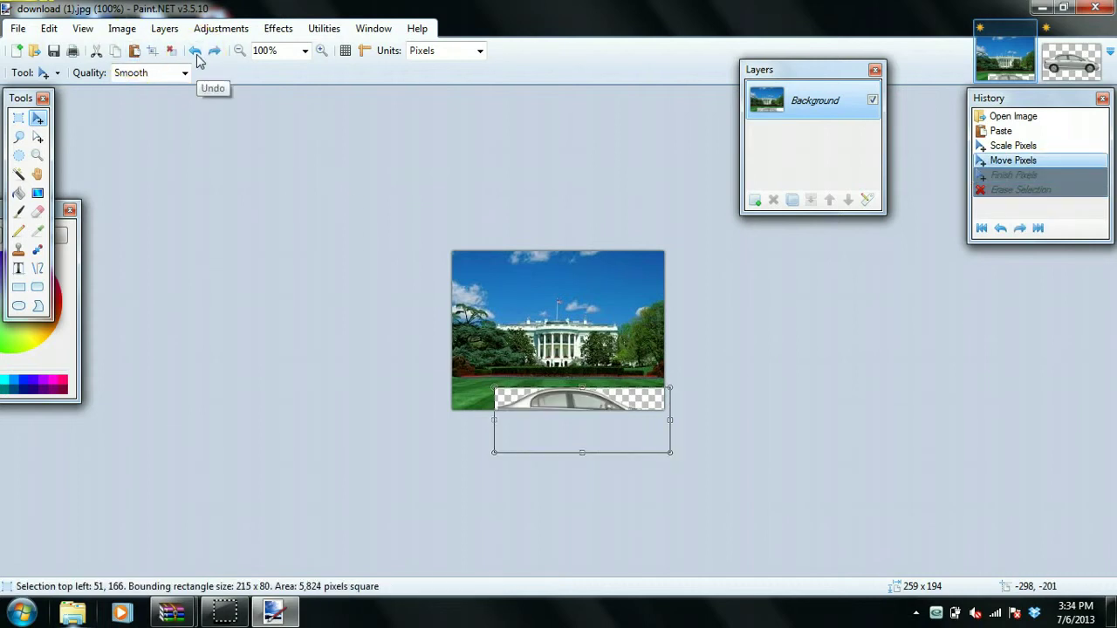
click(196, 51)
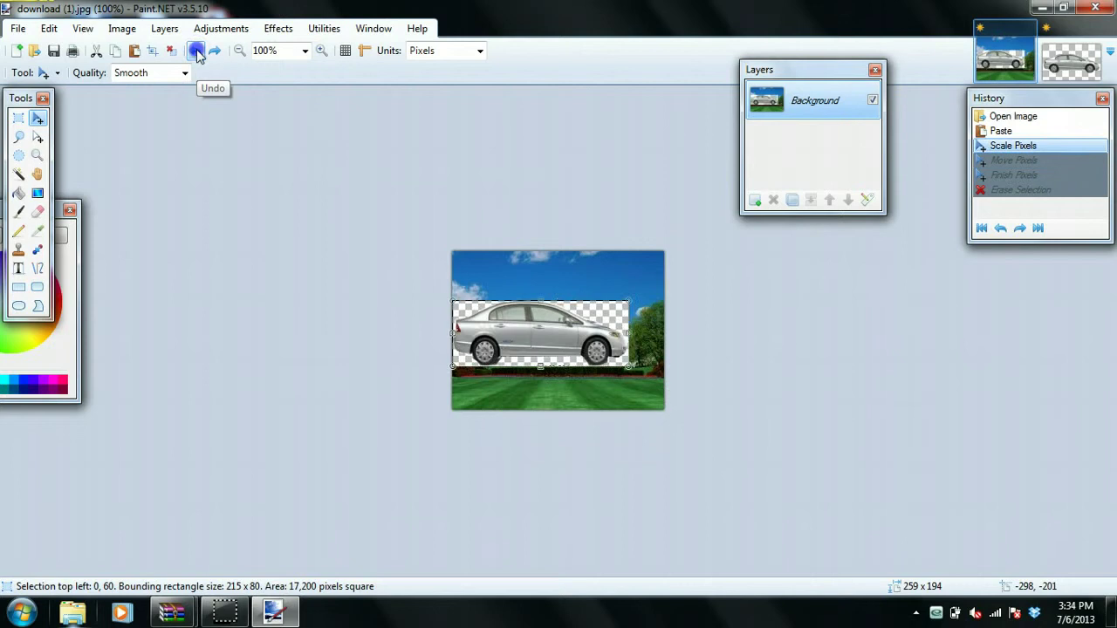
click(195, 52)
click(195, 51)
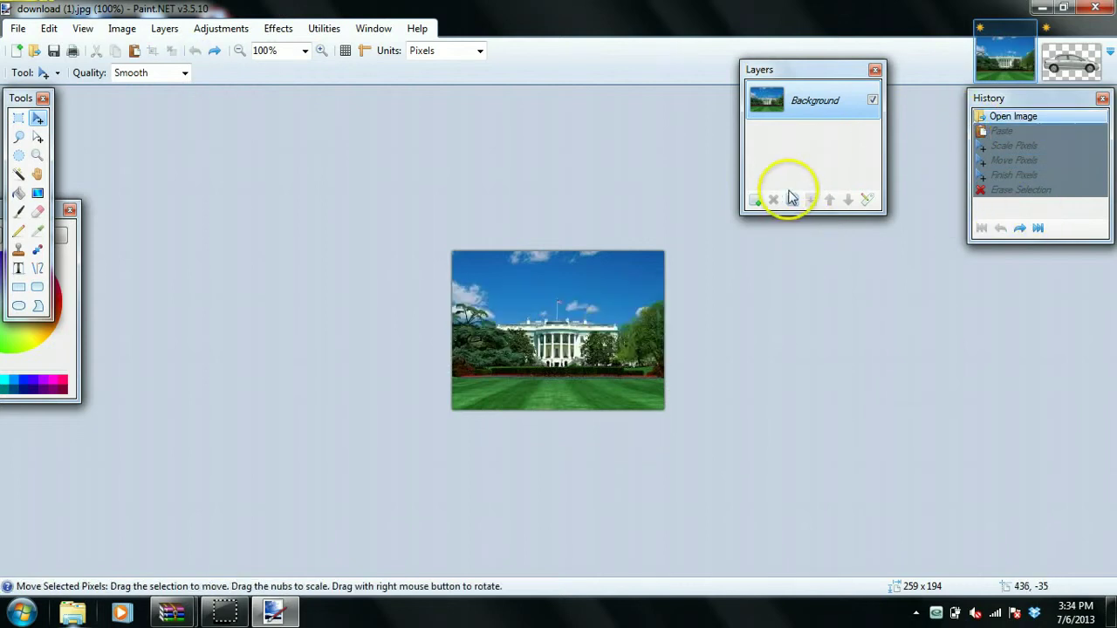
Add a new layer above the White House background and make it the active layer
drag(782, 76, 847, 222)
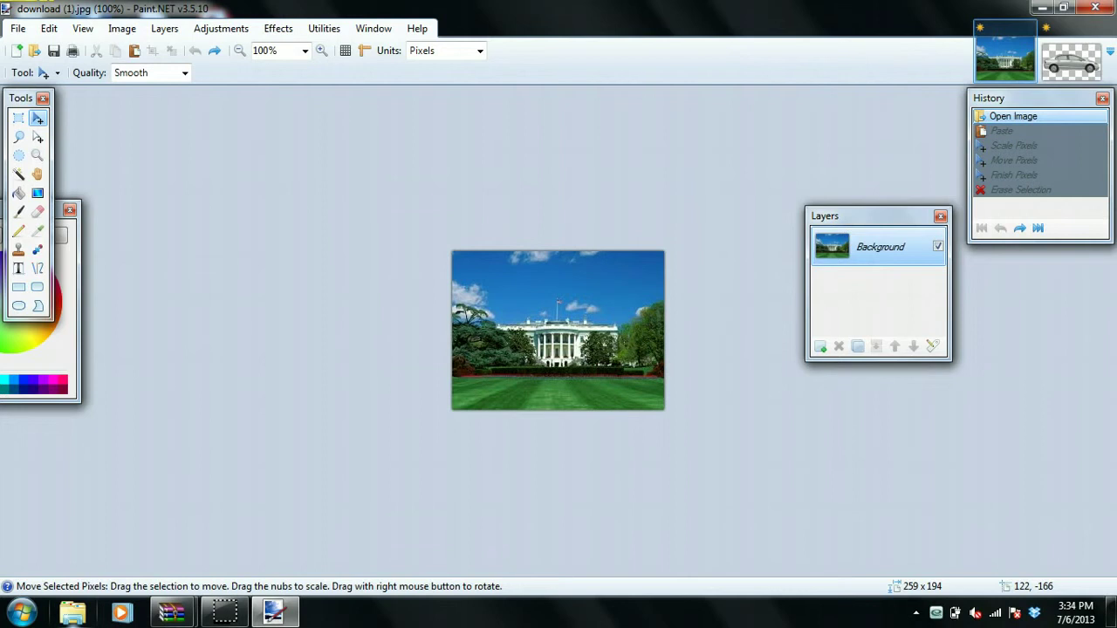
click(157, 28)
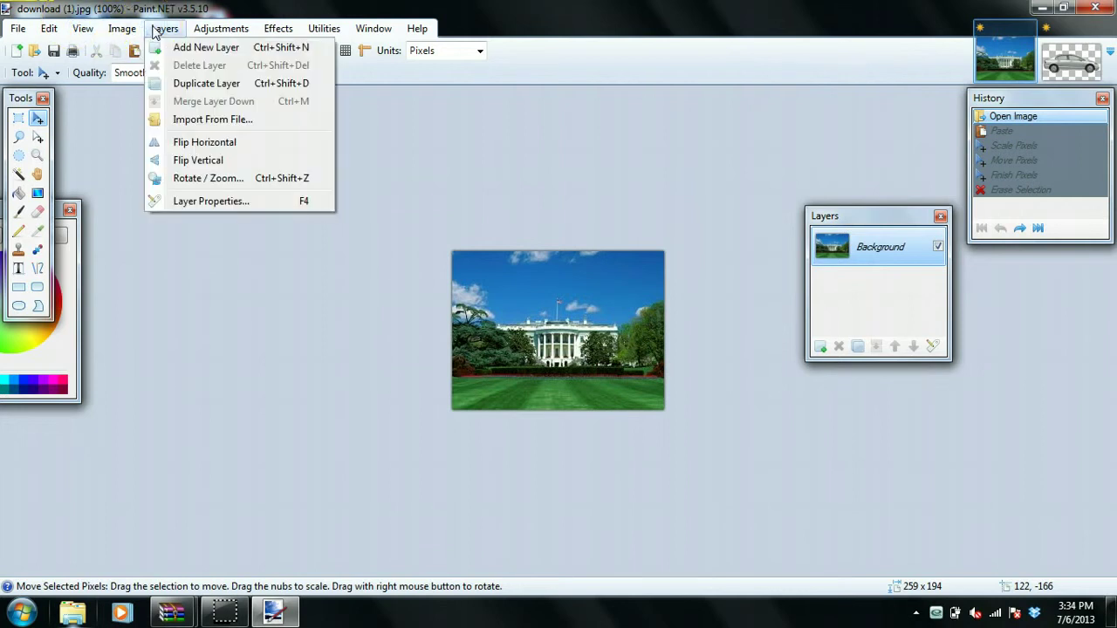
click(159, 29)
click(886, 349)
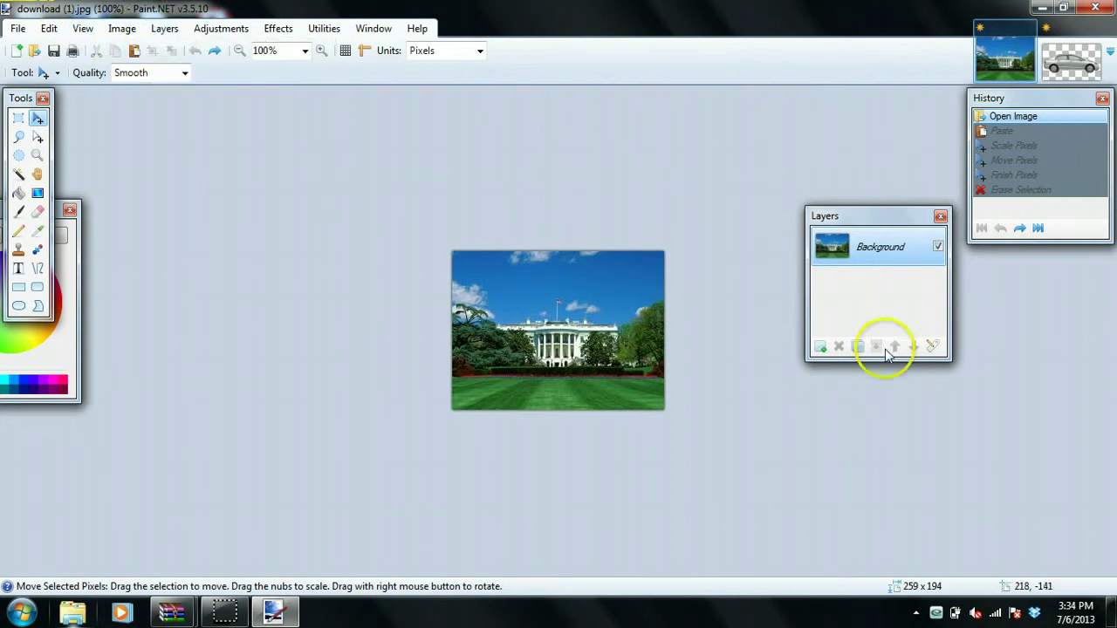
click(825, 348)
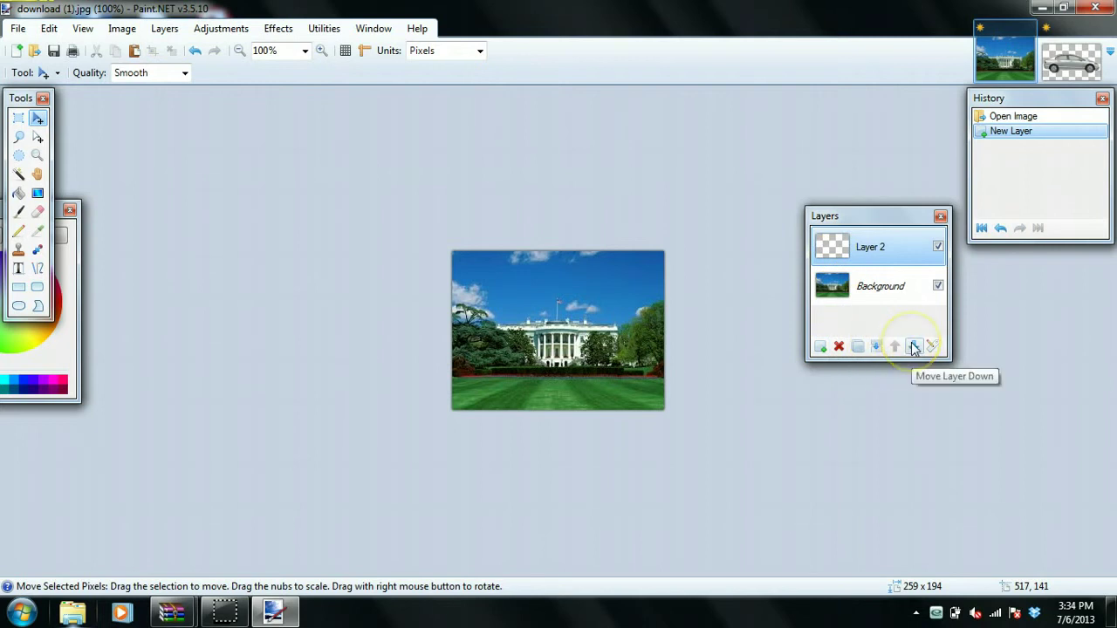
click(831, 290)
click(824, 247)
click(836, 290)
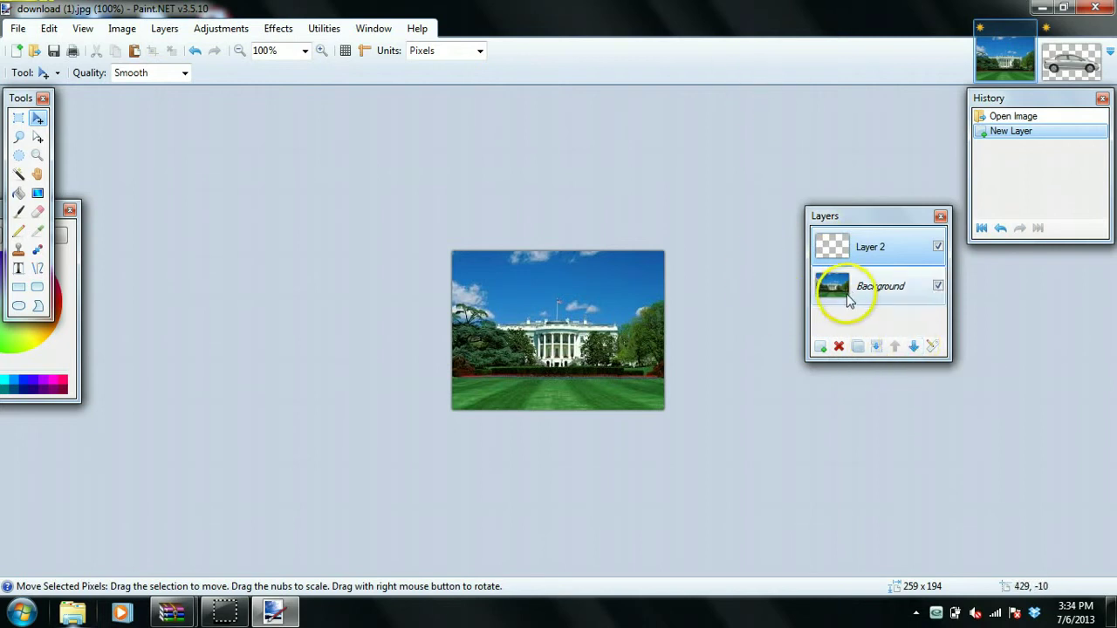
click(834, 247)
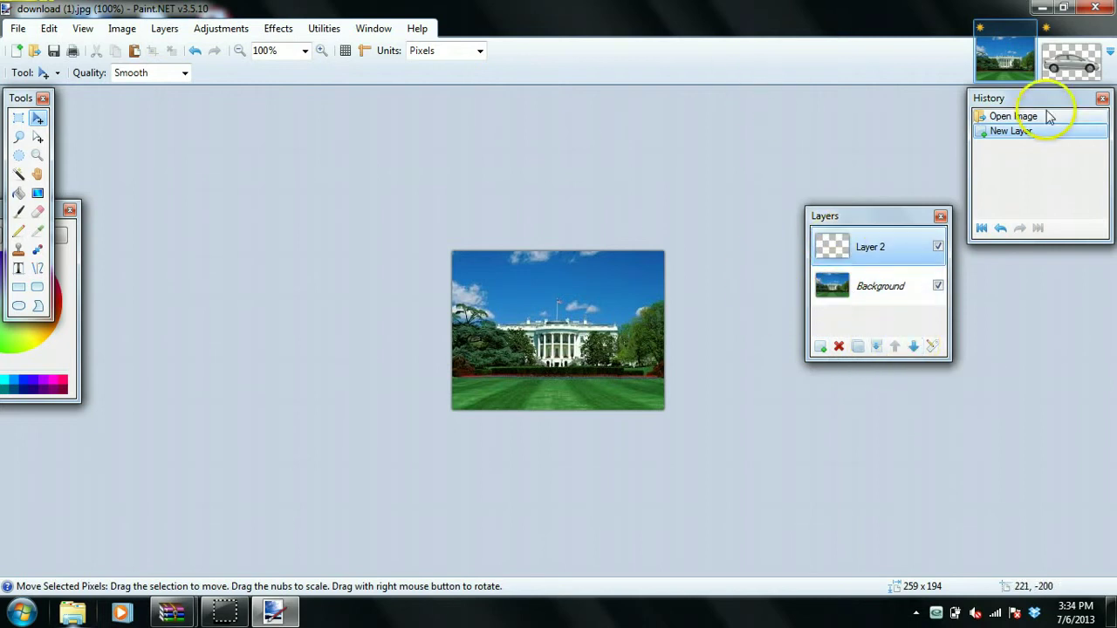
Paste the copied car from images.jpg onto Layer 2 of the White House picture, keeping the canvas size
click(1060, 56)
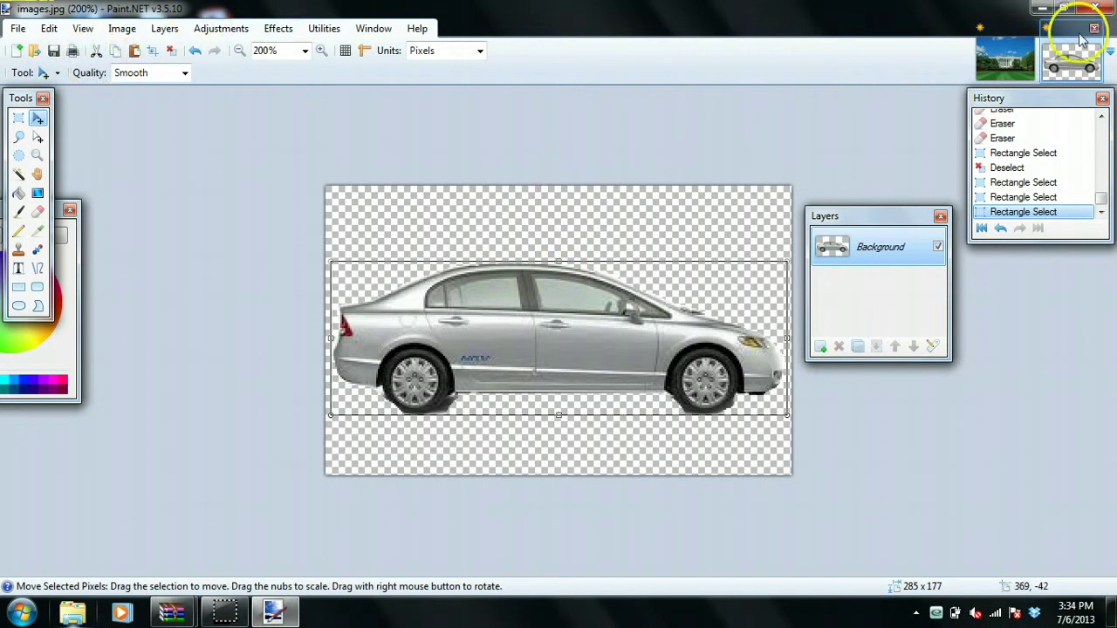
click(1021, 57)
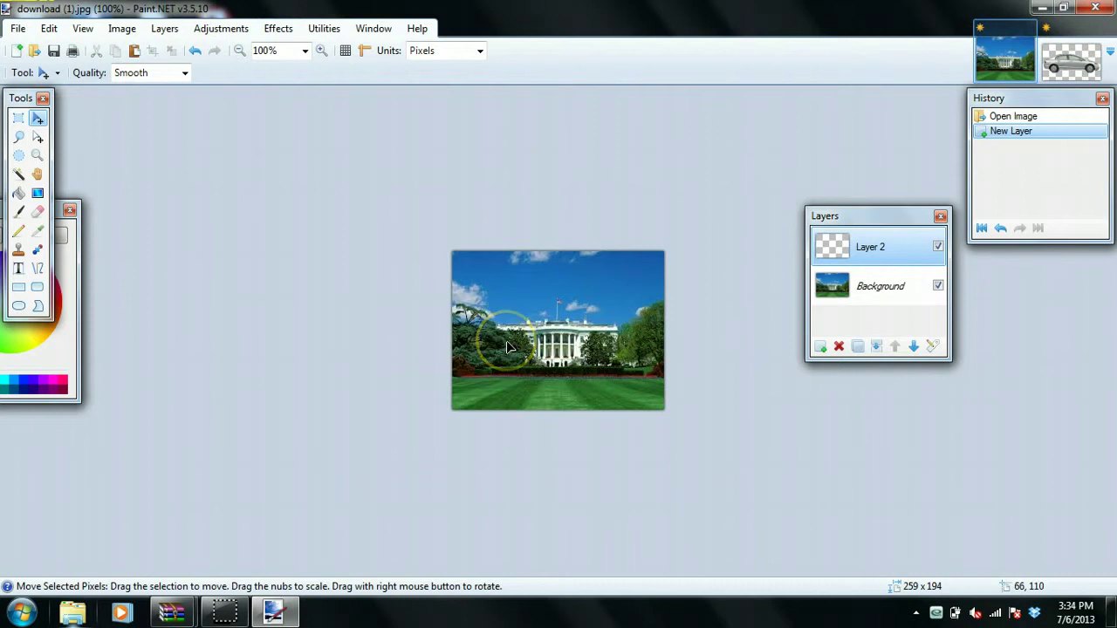
key(ctrl+v)
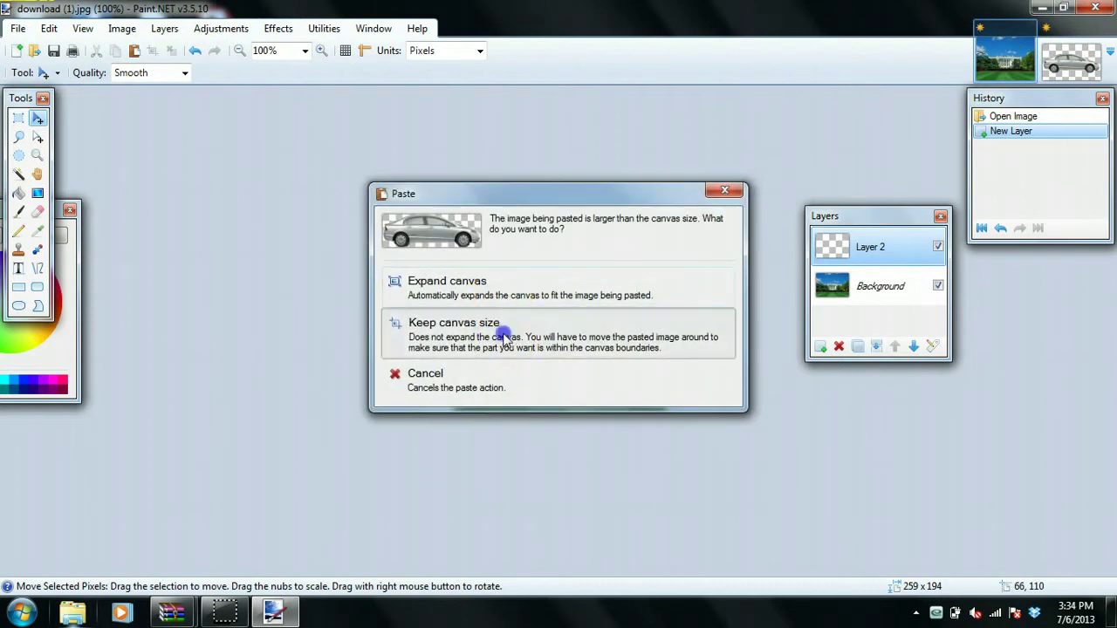
click(504, 337)
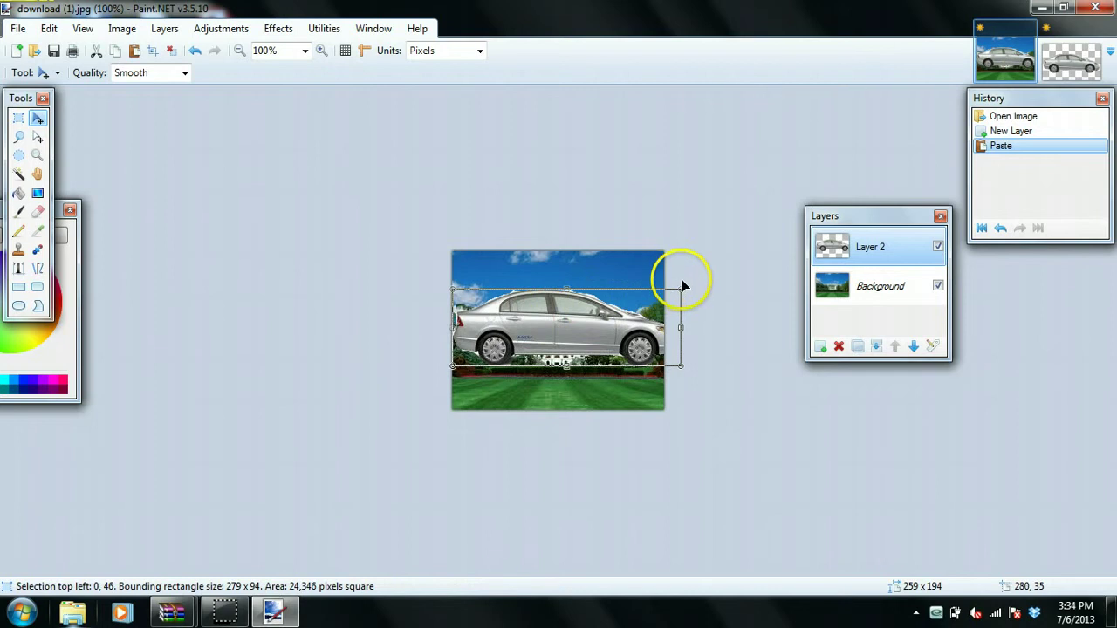
Scale the pasted car down to about 112 x 50 pixels and place it on the left part of the lawn
drag(681, 291, 522, 385)
drag(522, 386, 519, 384)
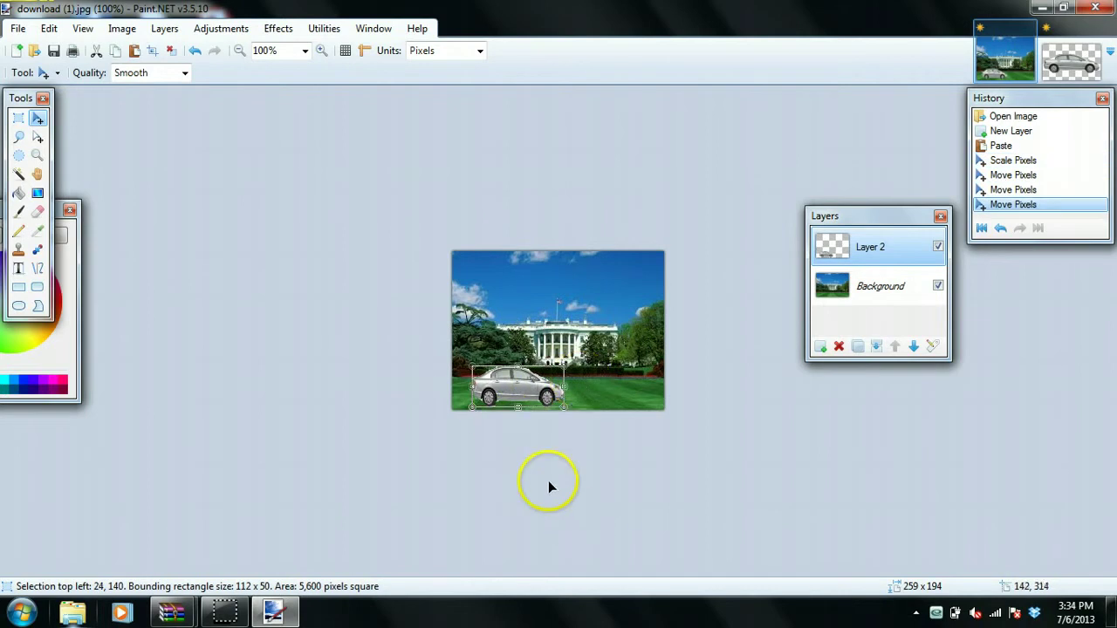
click(420, 452)
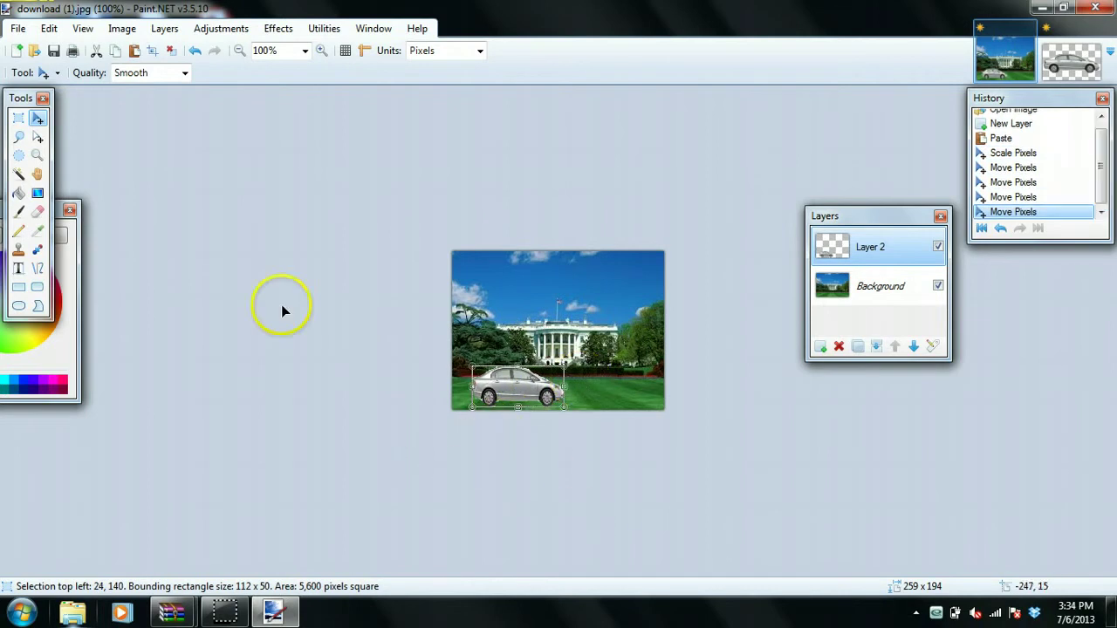
Examine the individual pixels of the car cutout in images.jpg at 3200% zoom, from the door handle to the hood edge
click(1071, 59)
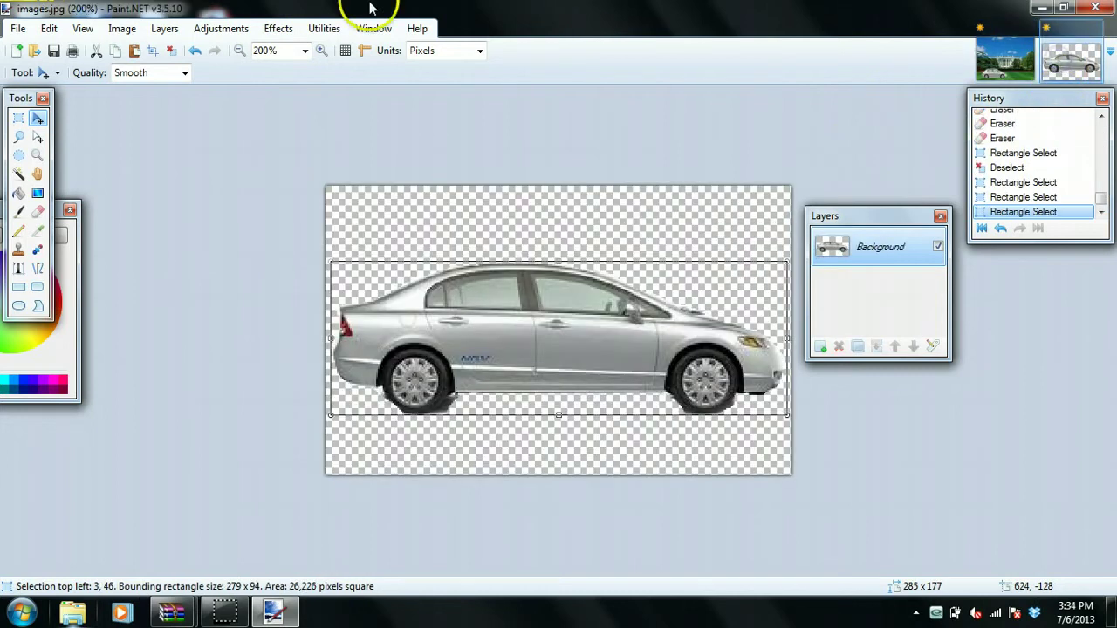
click(305, 51)
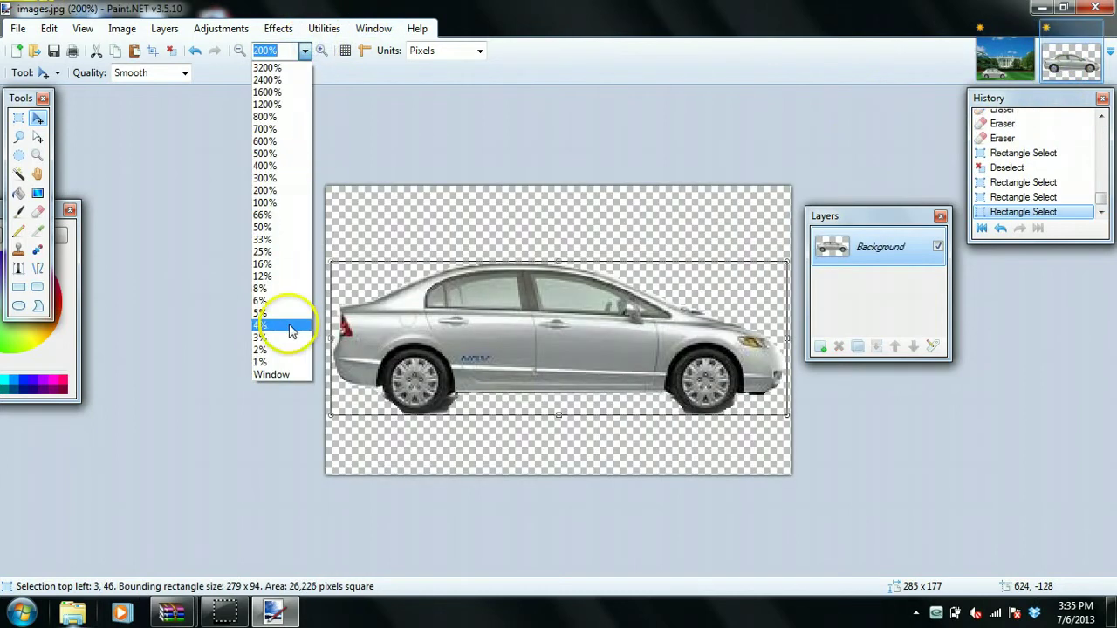
click(277, 66)
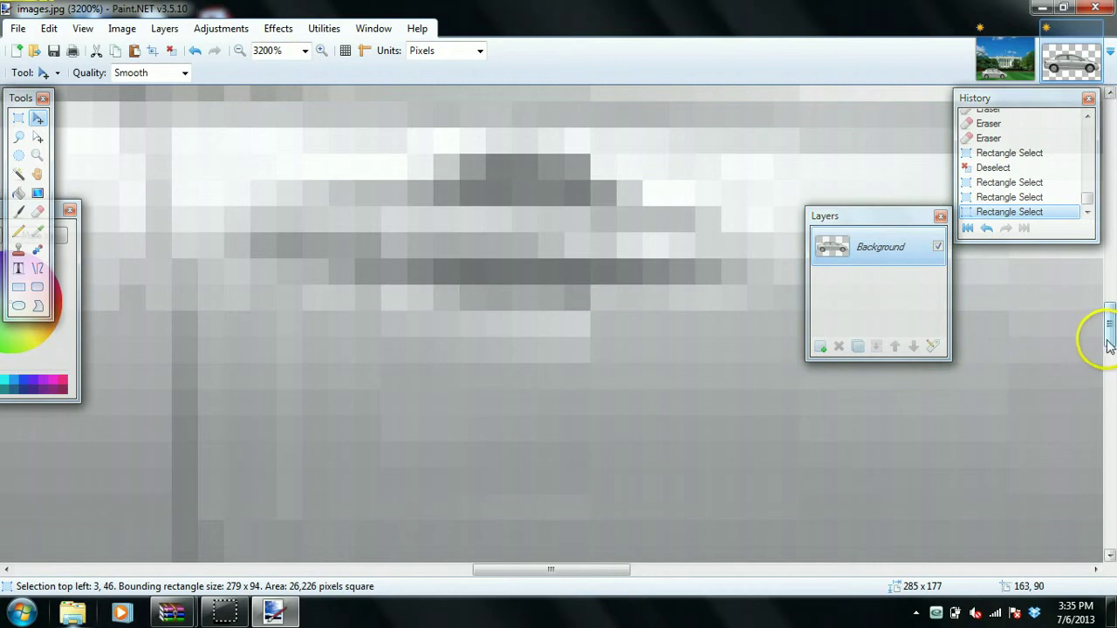
drag(1108, 337, 1099, 222)
drag(1001, 408, 1097, 386)
click(1111, 387)
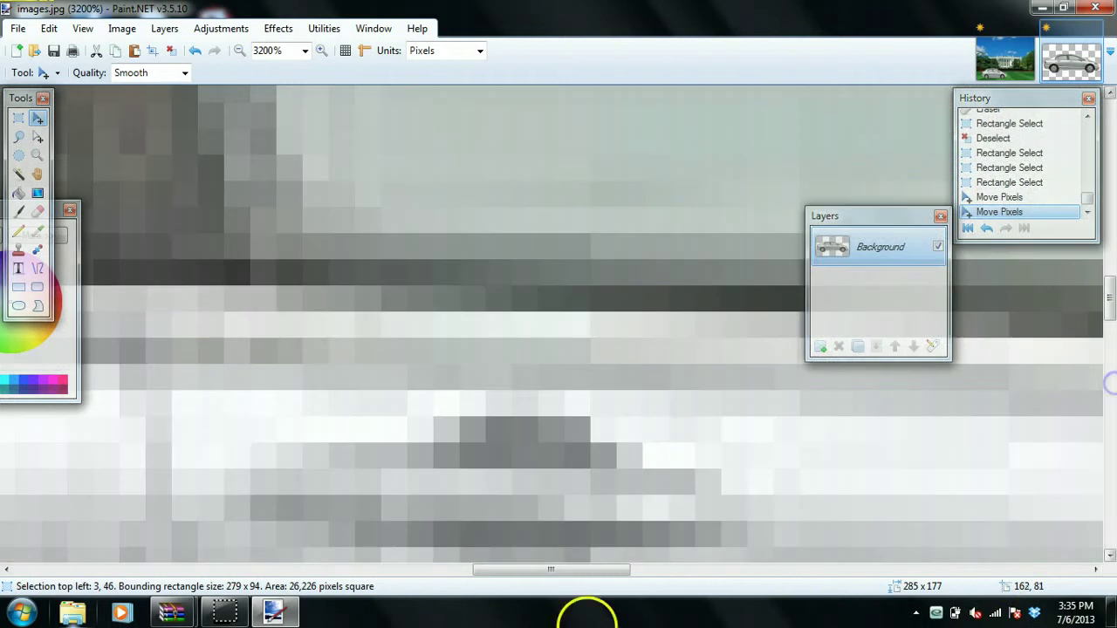
drag(480, 572, 799, 602)
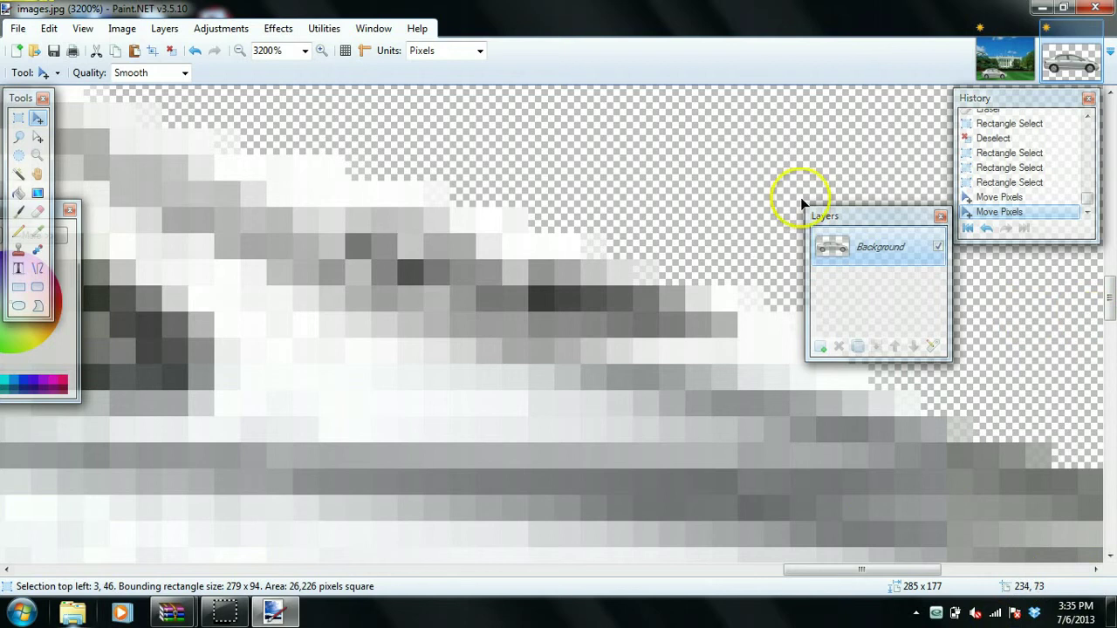
Check the car cutout's overall outline in images.jpg at 500% zoom
click(241, 50)
click(241, 51)
click(241, 50)
click(241, 51)
click(241, 51)
click(241, 51)
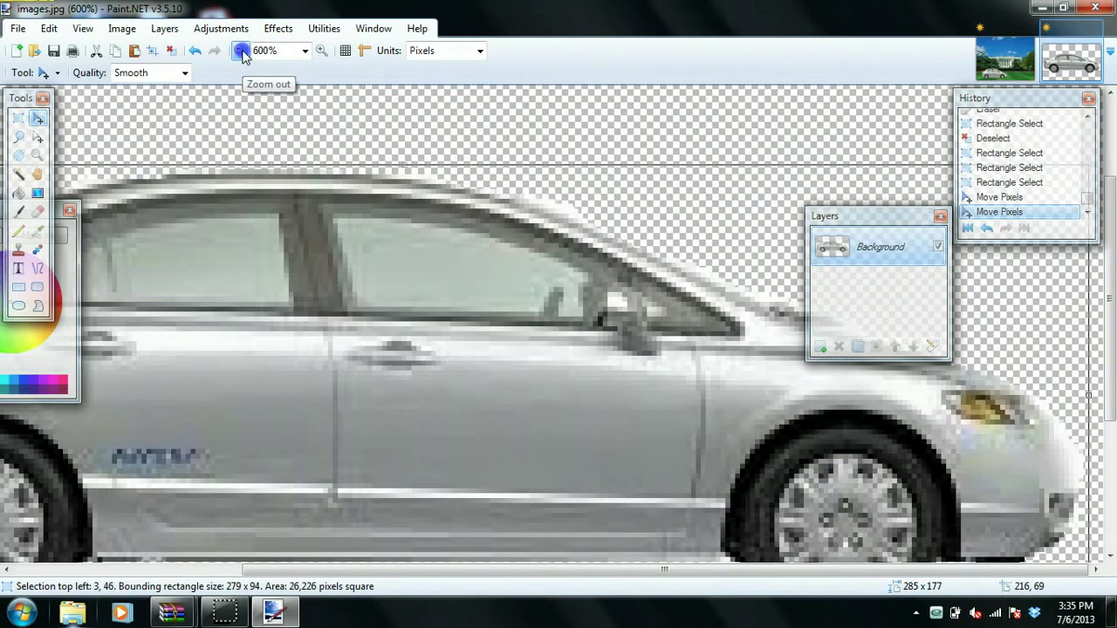
click(241, 50)
click(241, 51)
scroll(644, 222, up, 1)
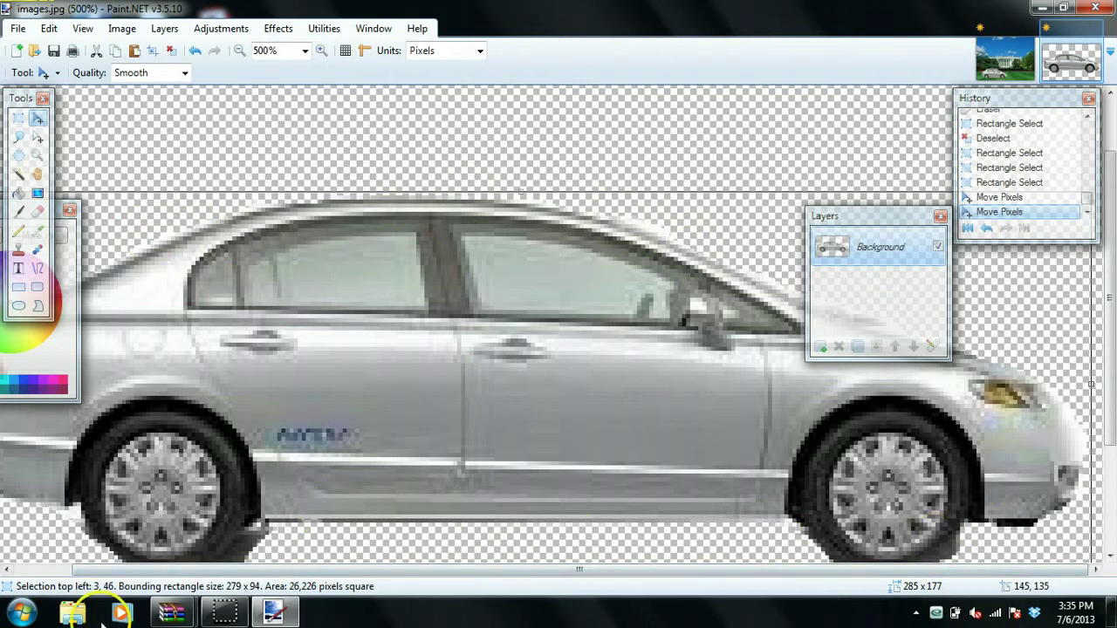
Move the car in the White House picture slightly up and right on the lawn, to about 34, 123
click(1012, 56)
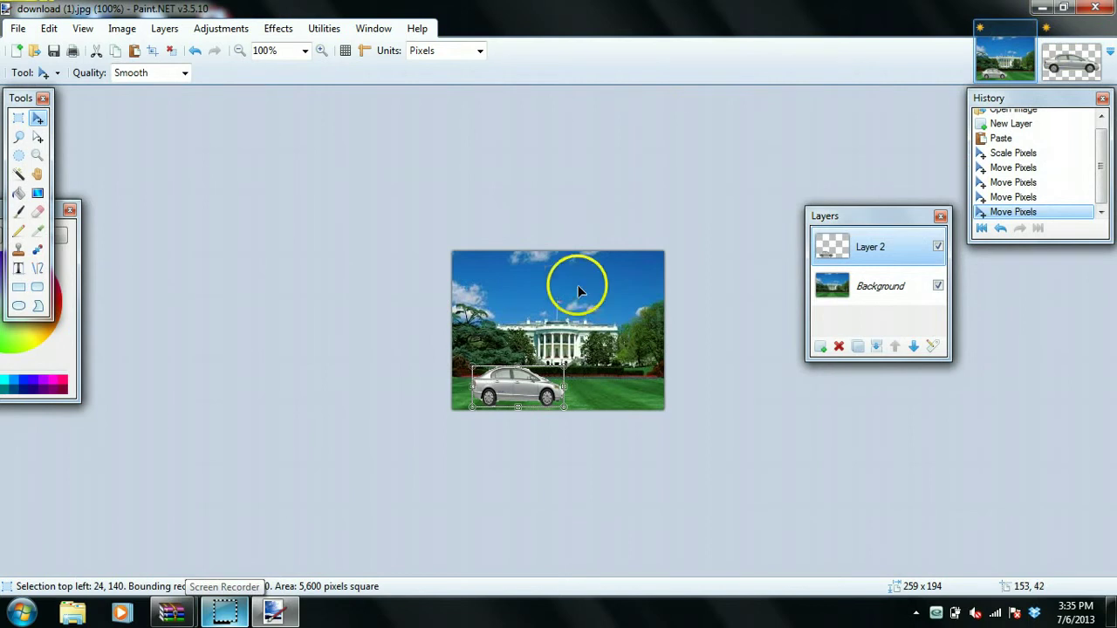
mouse_move(508, 385)
mouse_down()
mouse_move(584, 352)
mouse_move(528, 375)
mouse_up()
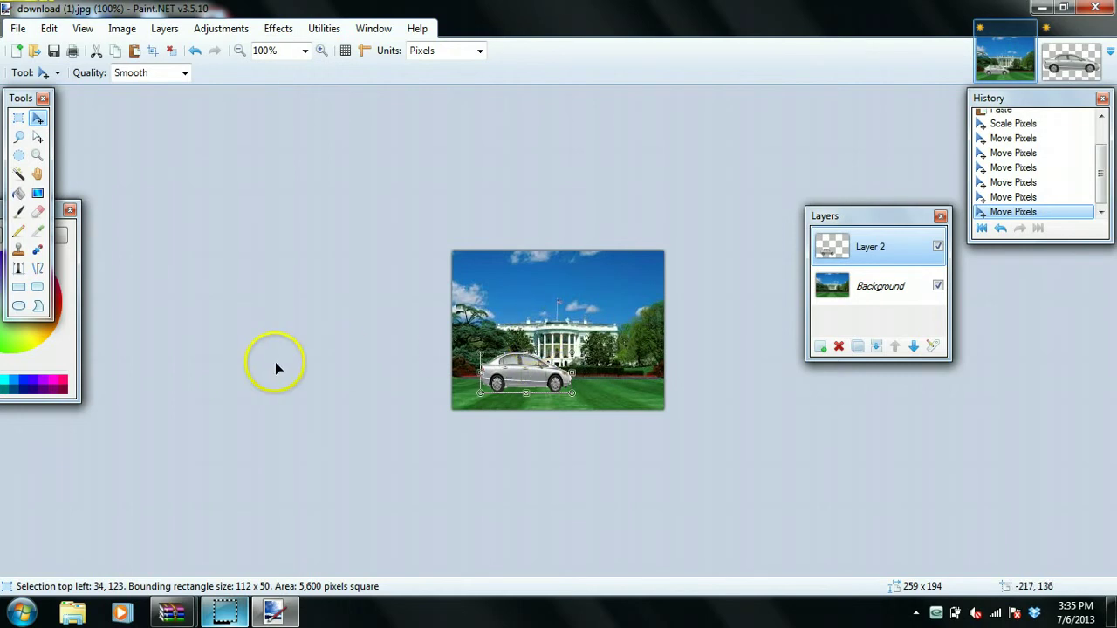
Nudge the car on Layer 2 up by two pixels, to 34, 121
key(Up)
key(Up)
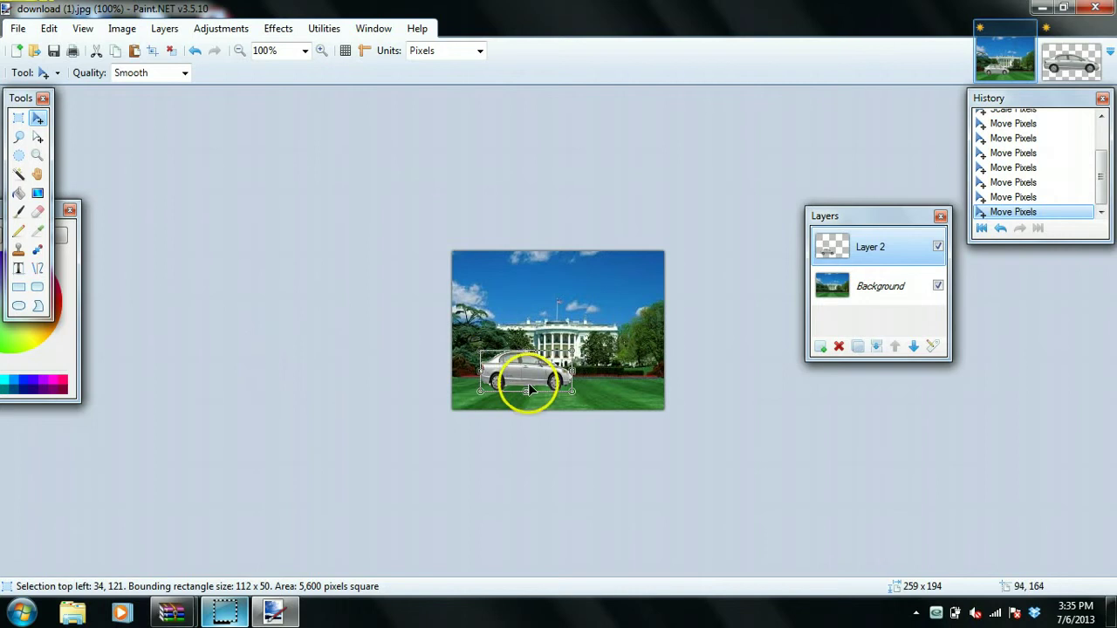
Try the car at 77, 126 in the middle of the lawn and at 39, 129, and undo both moves
drag(530, 390, 561, 382)
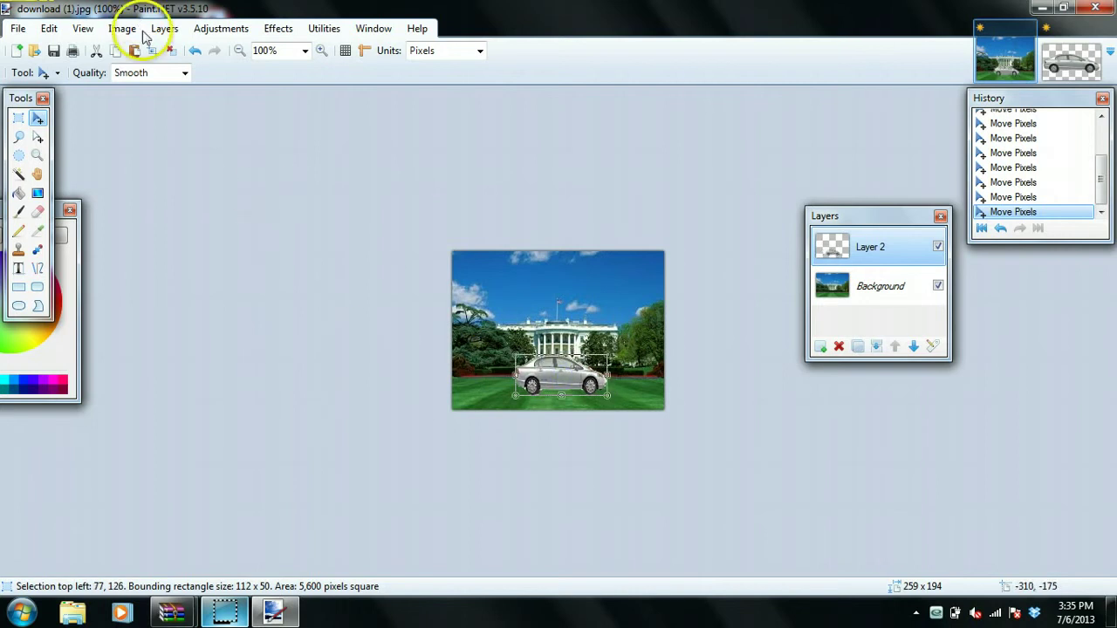
click(329, 52)
click(329, 51)
click(329, 52)
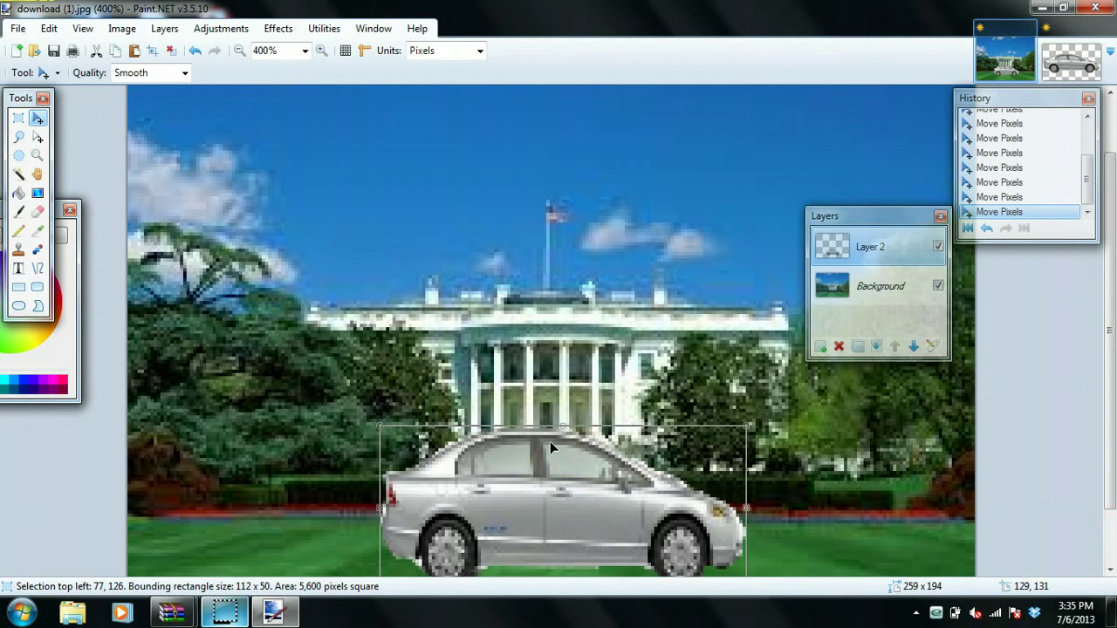
drag(550, 442, 425, 450)
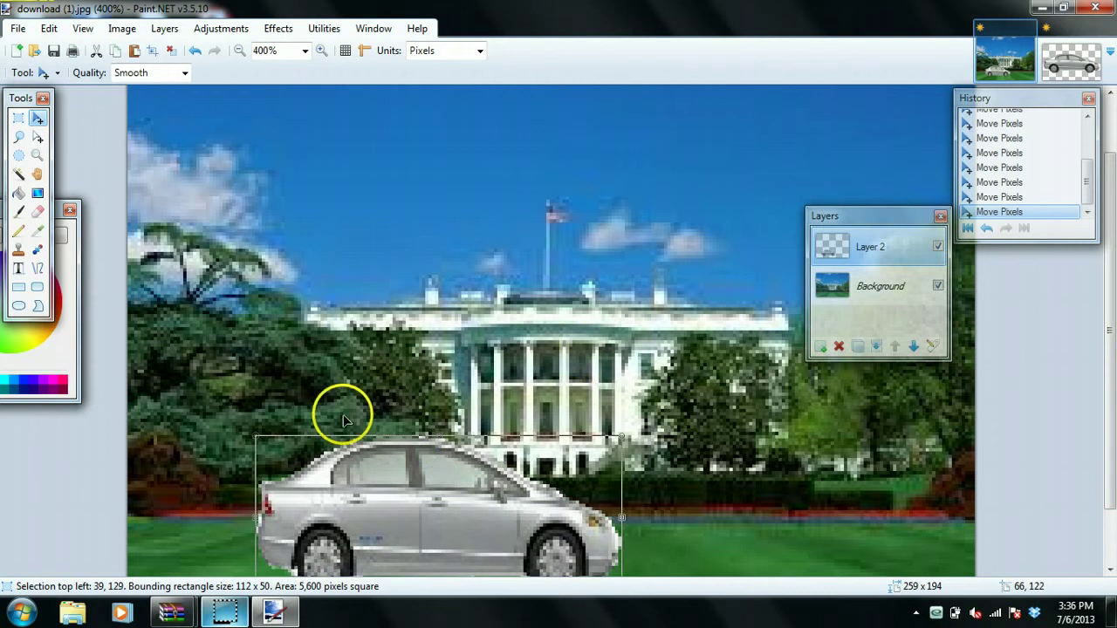
click(195, 51)
click(194, 50)
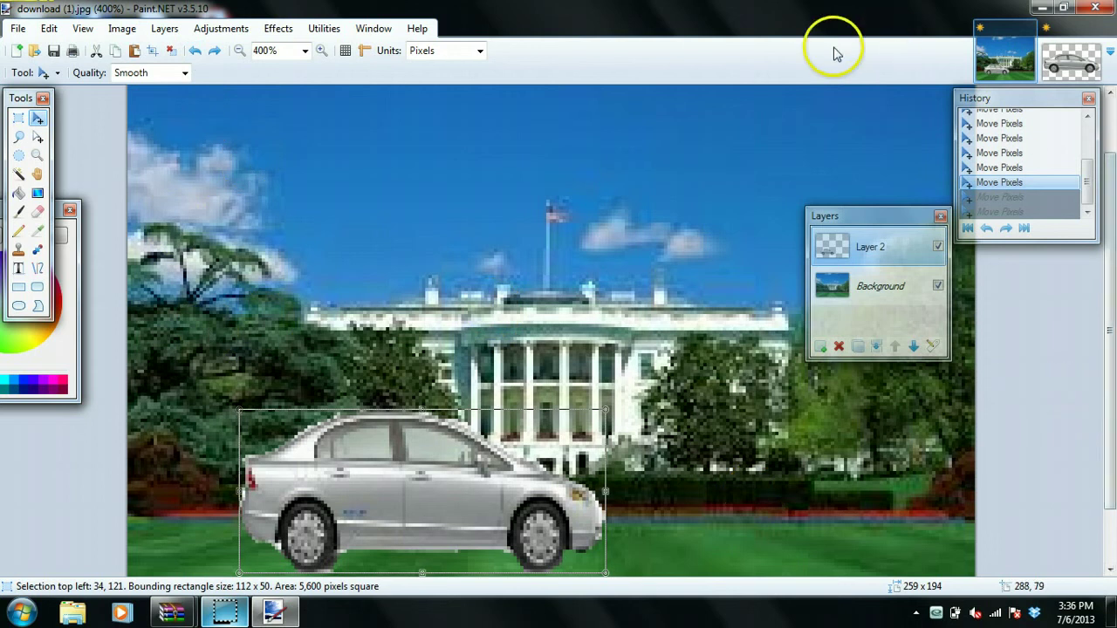
Check how the car looks in the whole White House picture at reduced zoom down to 6% and at 100%
click(239, 51)
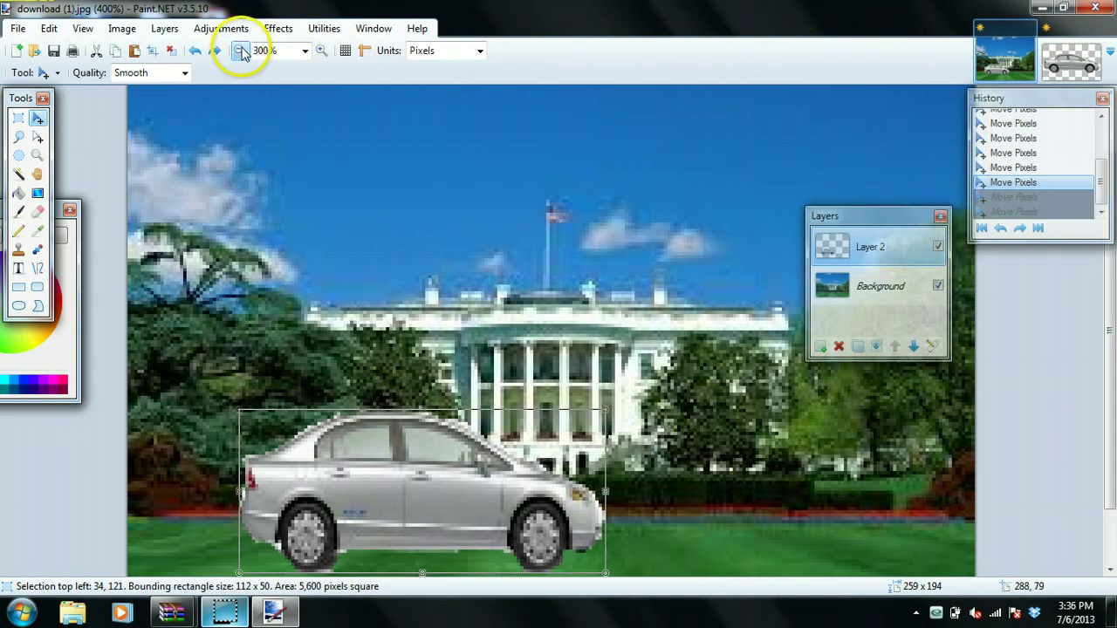
click(239, 50)
click(239, 51)
click(239, 51)
click(240, 51)
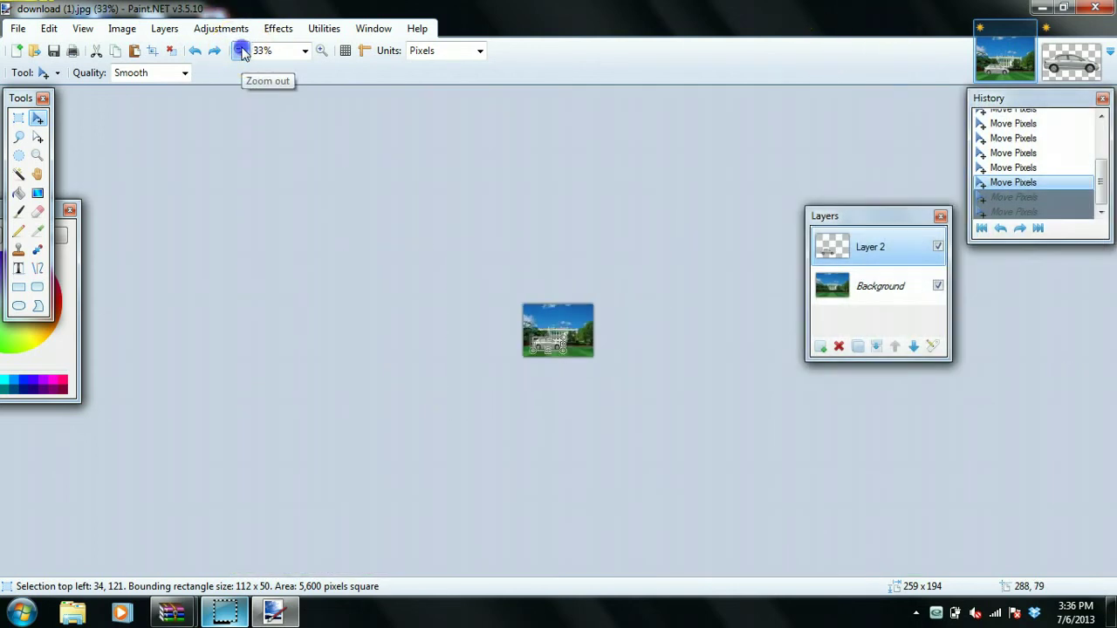
click(239, 51)
click(240, 50)
click(239, 51)
click(239, 51)
click(239, 50)
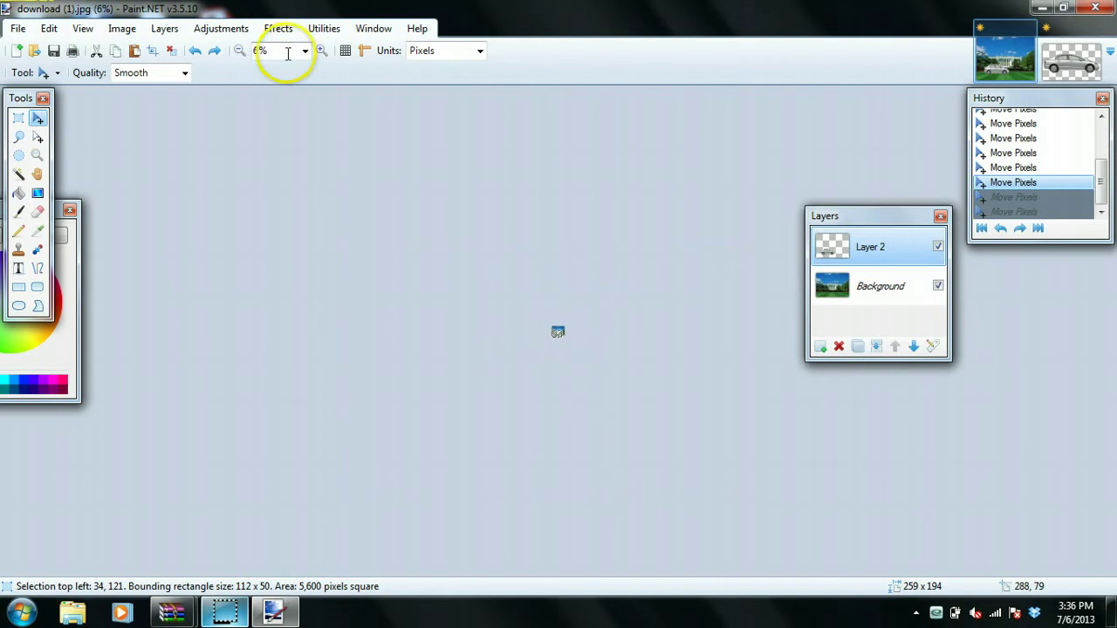
click(321, 50)
click(322, 51)
click(321, 50)
click(321, 51)
click(322, 51)
click(321, 51)
click(321, 51)
click(321, 51)
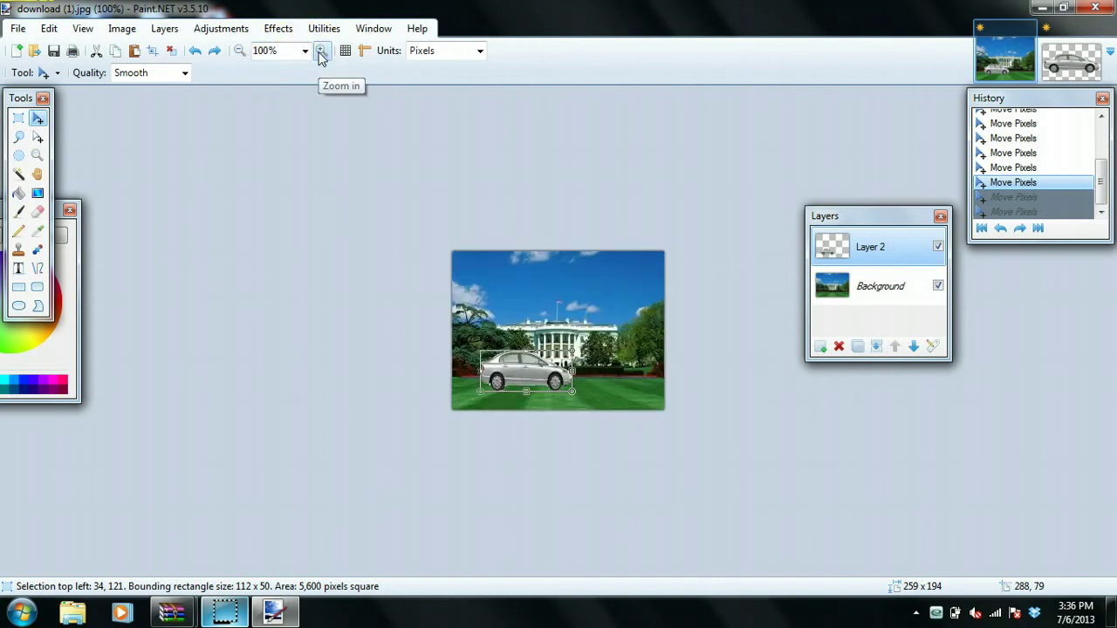